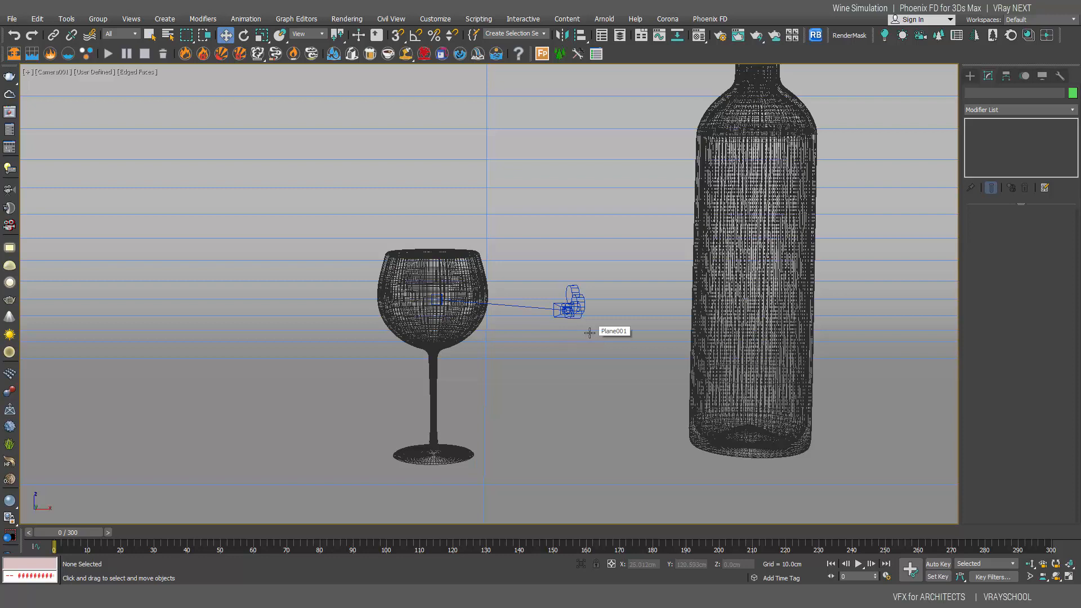
Inspect the wine glass, bottle and backdrop in perspective and through Camera001 and Camera002
left_click(451, 304)
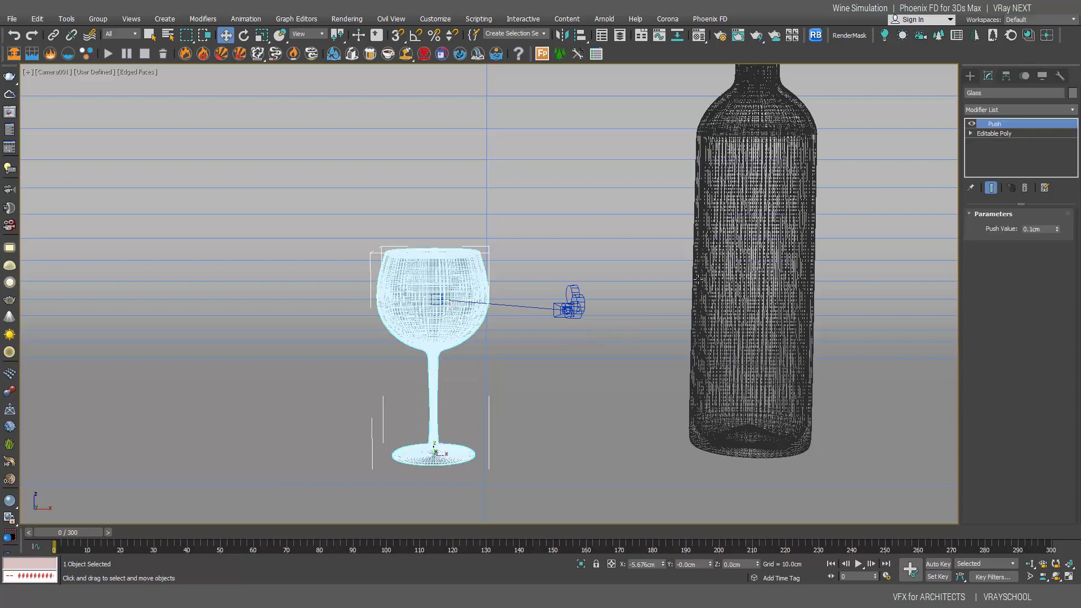
left_click(741, 279)
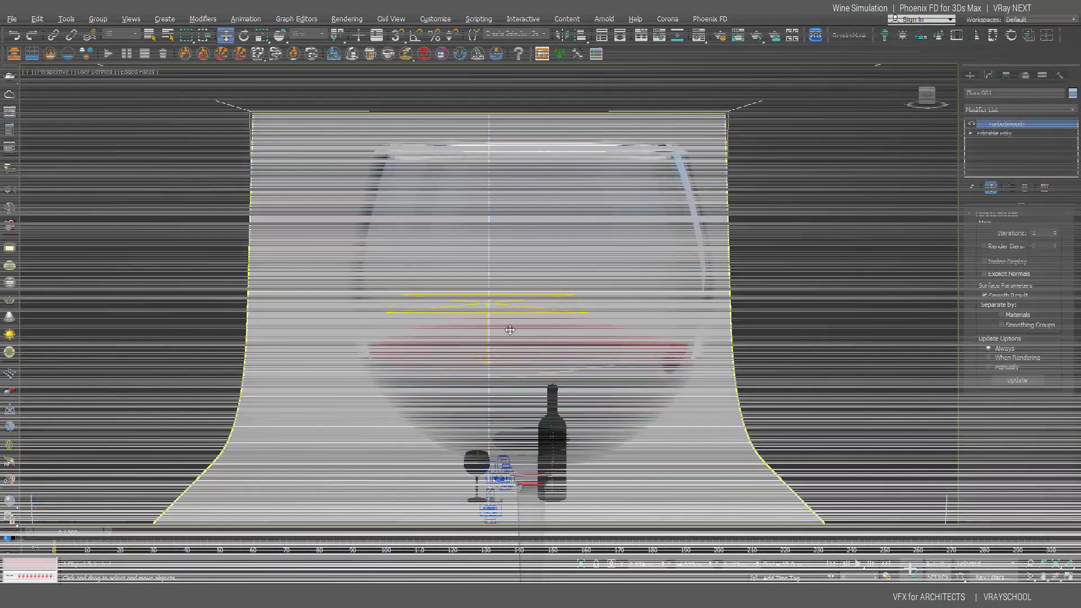
middle_click_drag(636, 332, 599, 272, "alt")
left_click(748, 300)
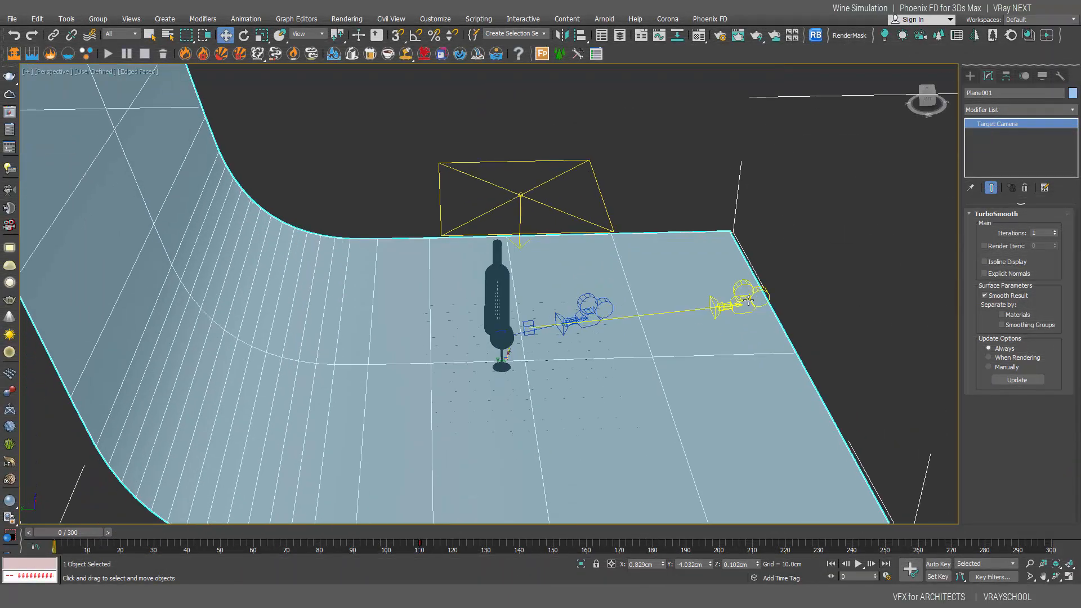
key("c")
left_click(572, 308)
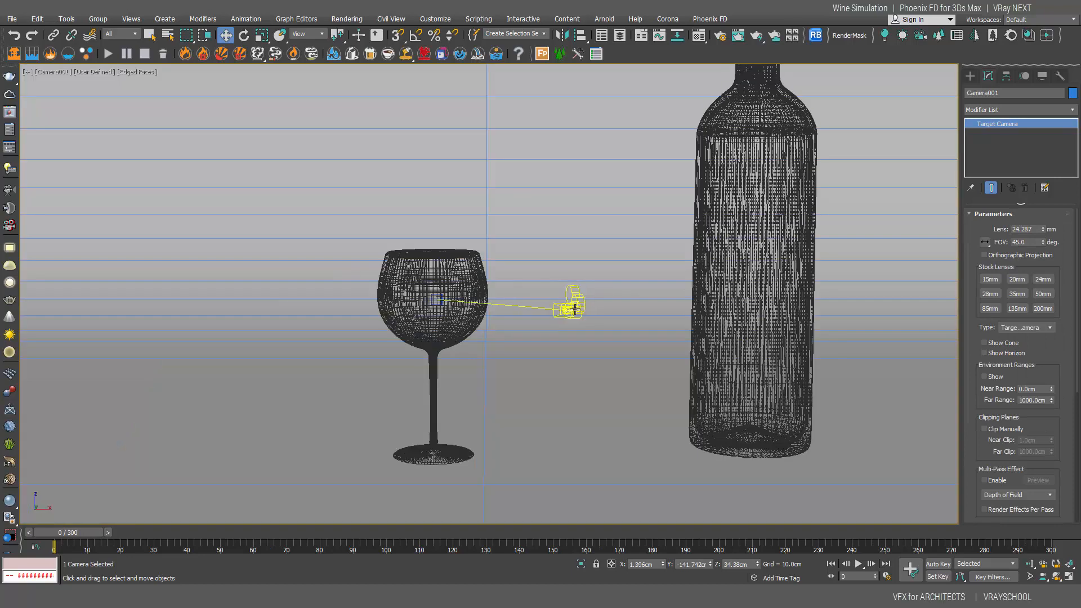
key("c")
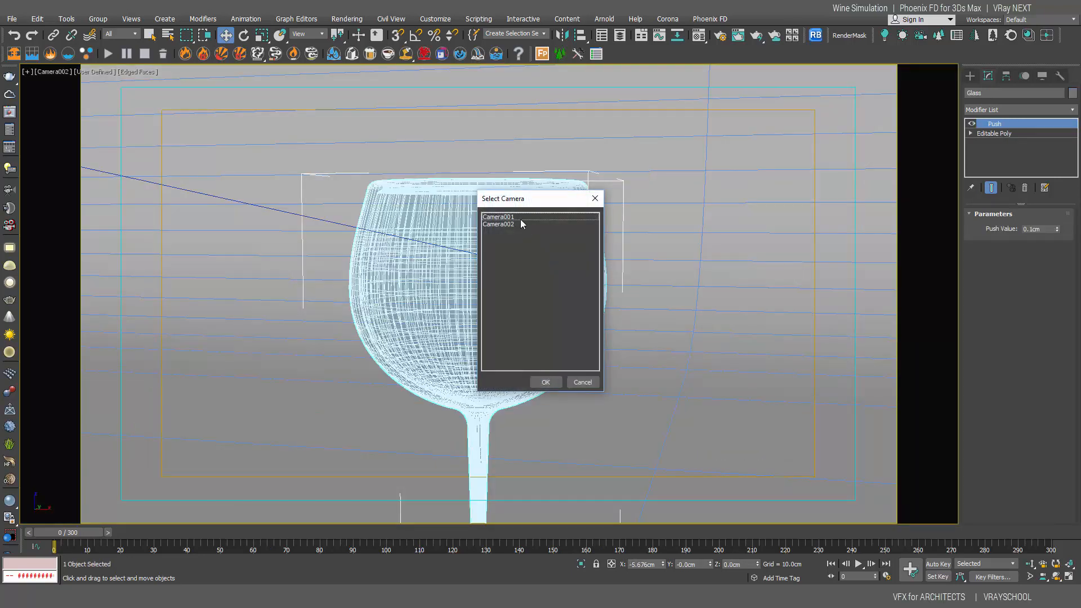
left_click_drag(544, 201, 805, 237)
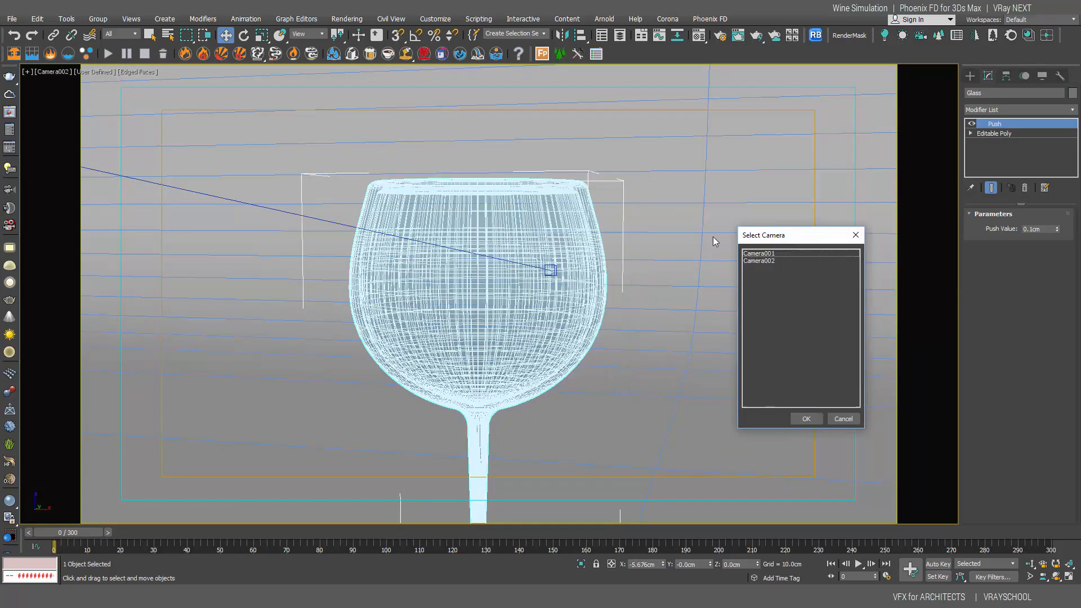
double_click(765, 254)
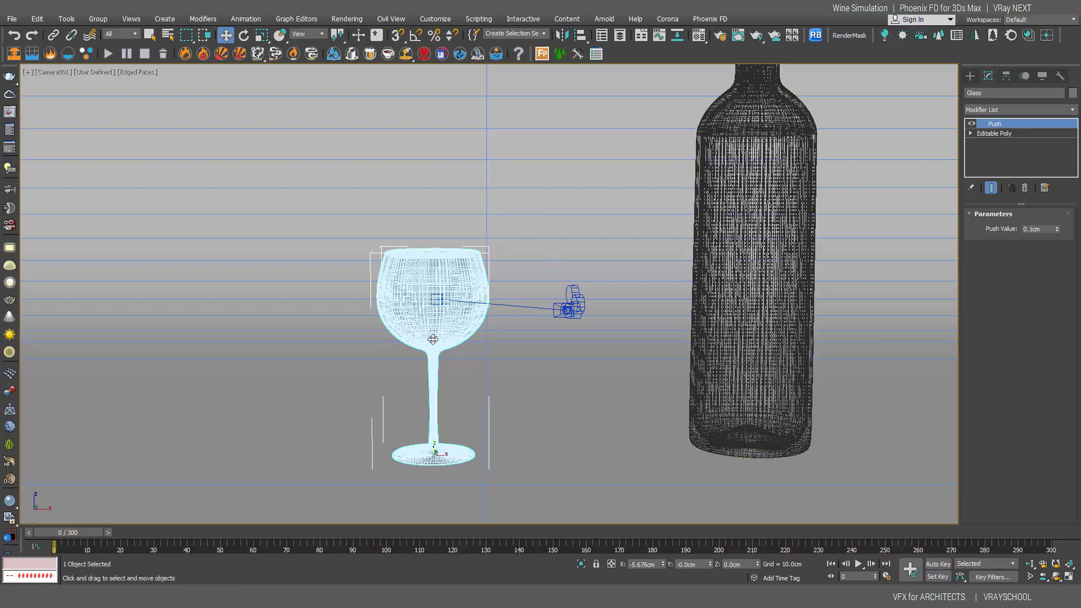
Draw a Phoenix FD liquid simulator grid about 20 × 18 × 16 cm around the base of the bottle, starting from the top view
key("t")
key("z")
key("F3")
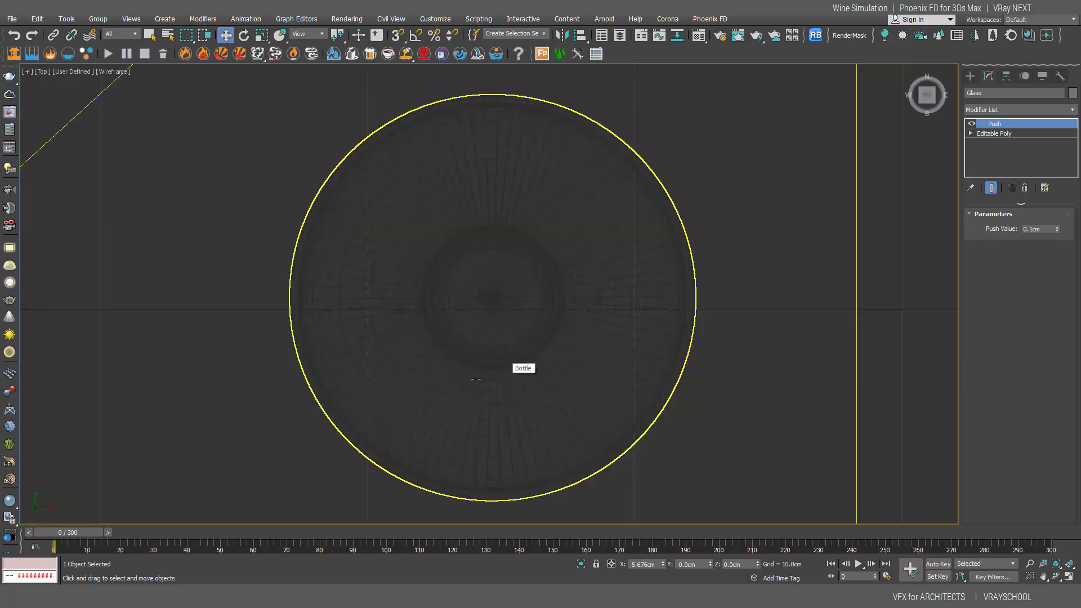
scroll(505, 366, "down", 4)
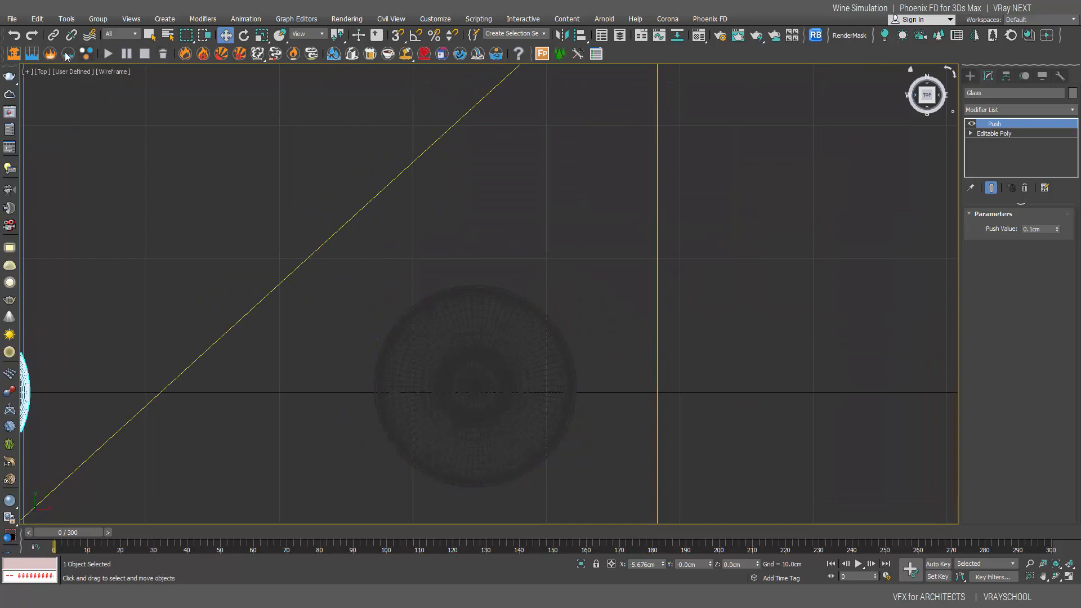
left_click(32, 53)
left_click_drag(358, 273, 603, 502)
key("f")
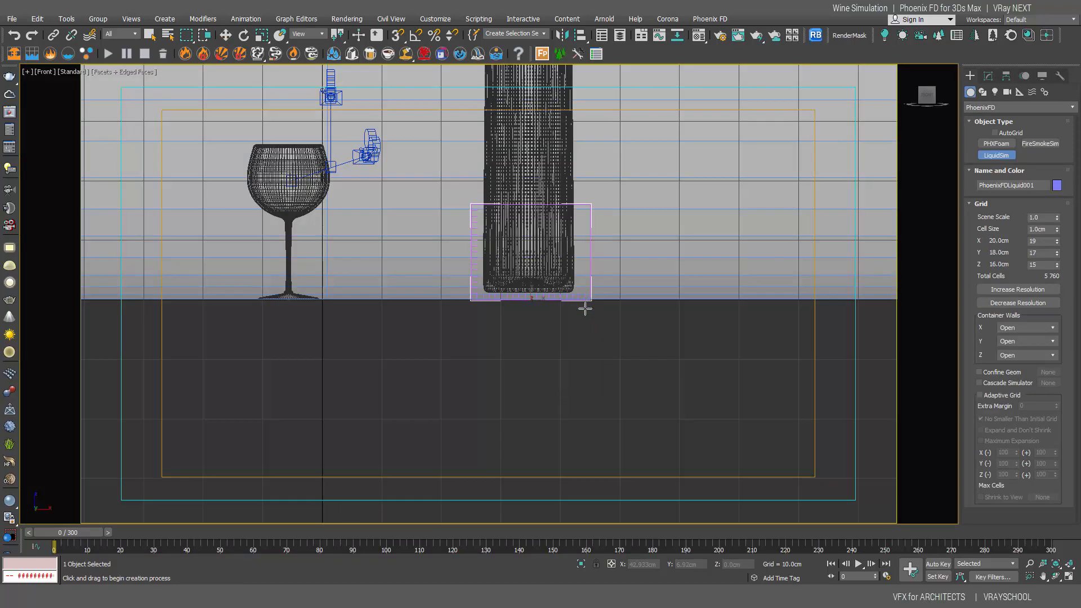
Move the liquid simulator from the bottle's base so that it encloses the bowl of the wine glass
middle_click_drag(342, 269, 413, 361)
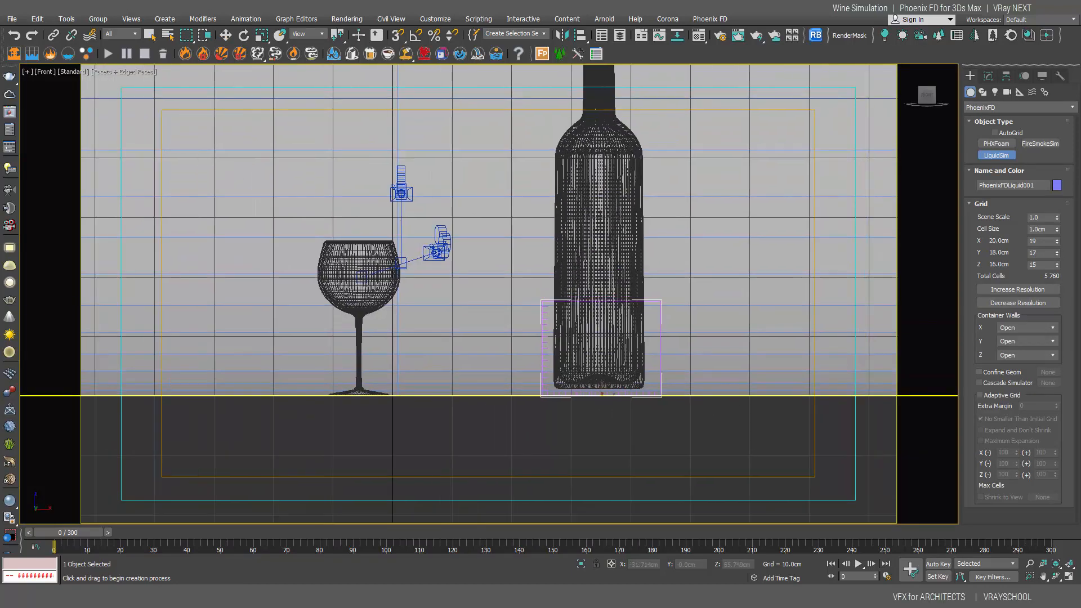
left_click(225, 35)
left_click_drag(610, 398, 366, 309)
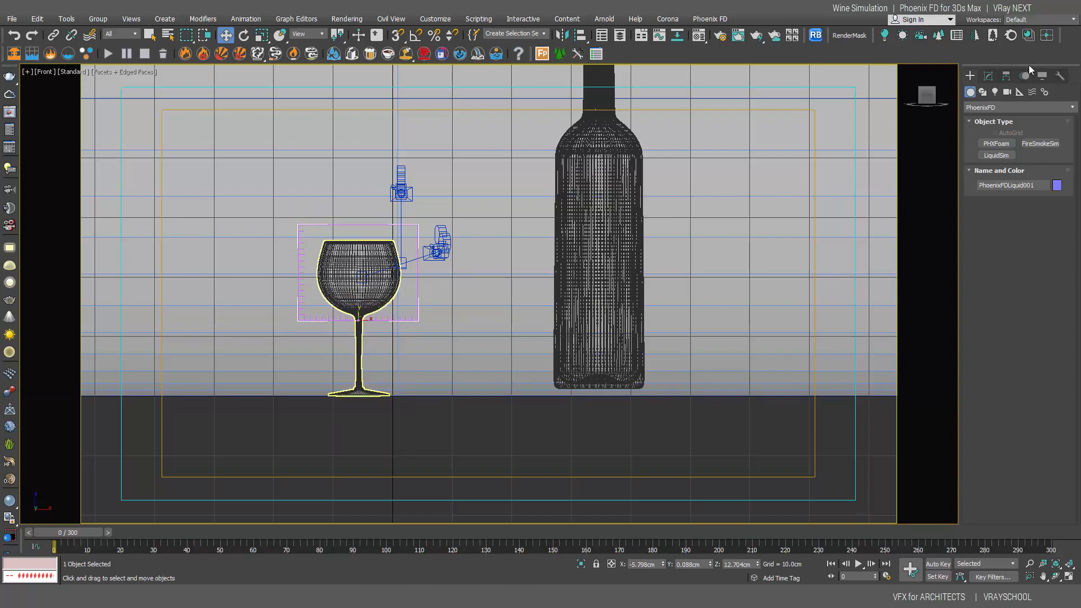
Increase the glass simulator's grid resolution repeatedly until the cell size reaches 0.134 cm
left_click(989, 75)
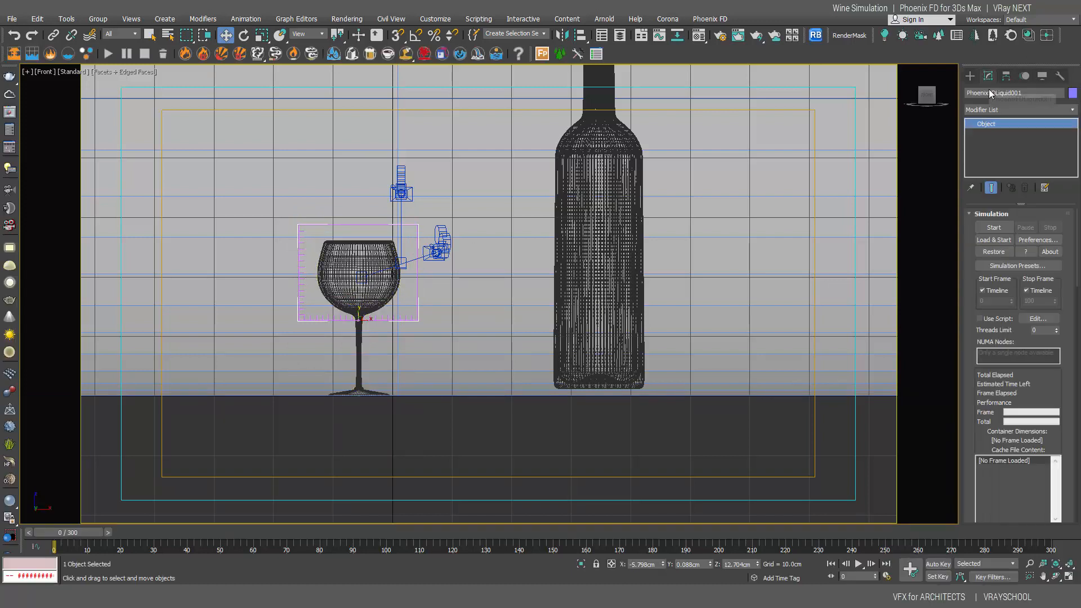
left_click_drag(1075, 246, 1075, 316)
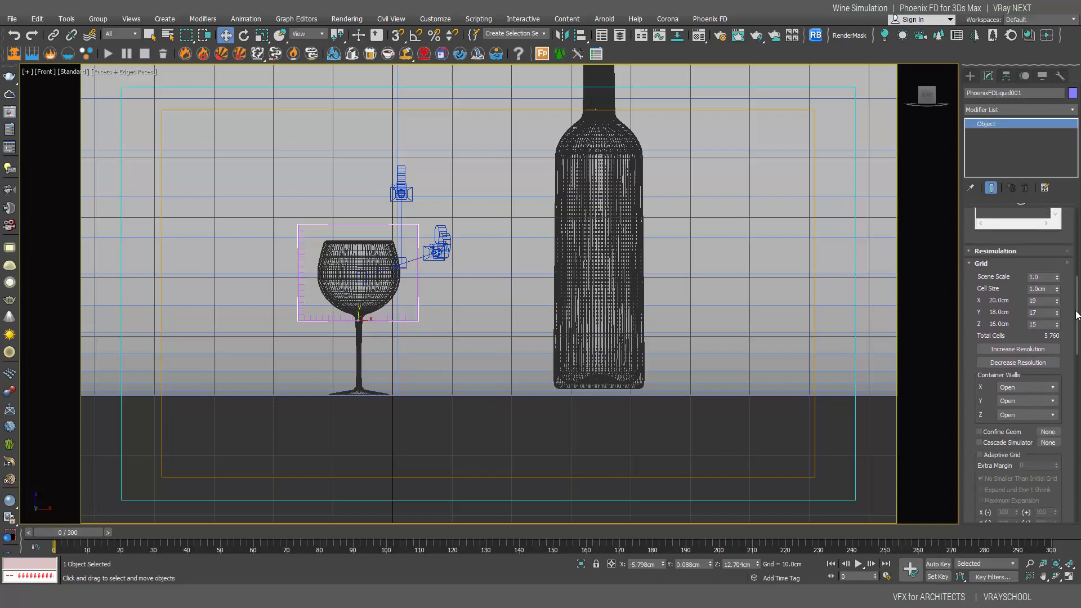
left_click(1026, 350)
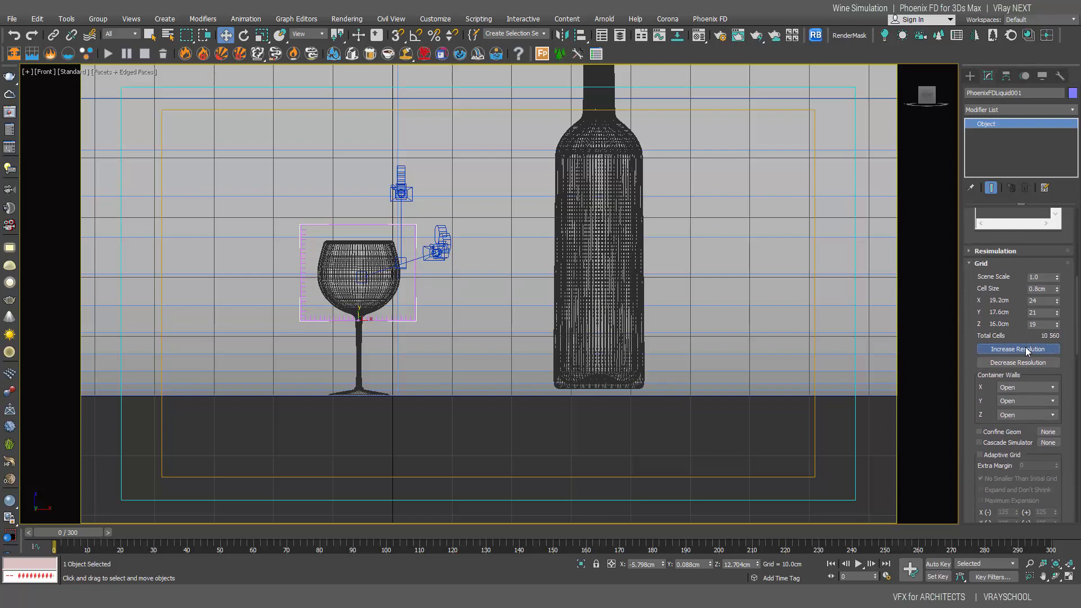
left_click(1026, 350)
left_click(1026, 350)
left_click(1027, 351)
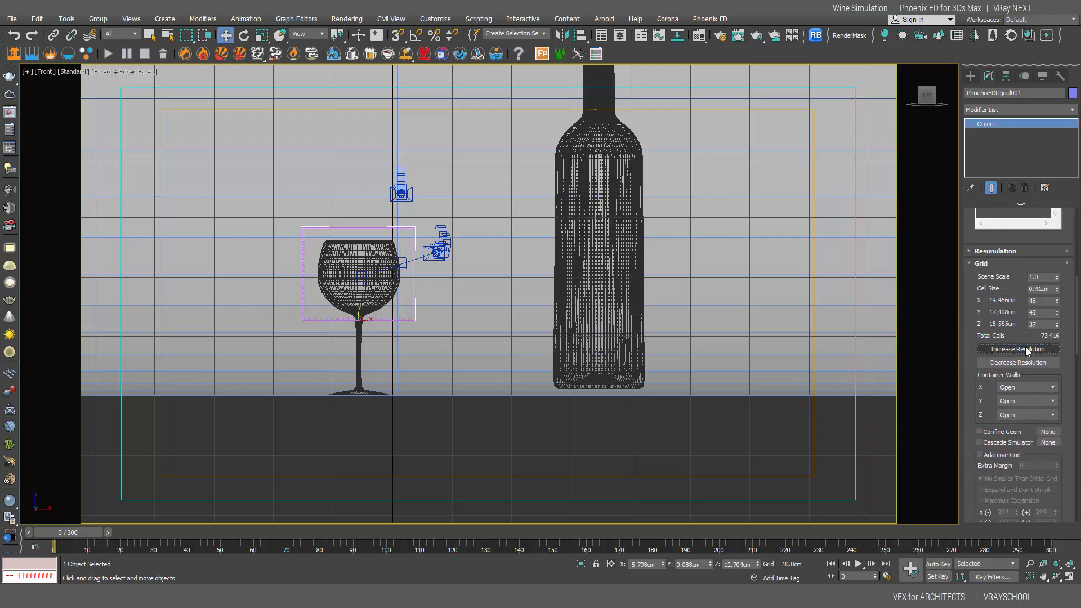
left_click(1026, 350)
left_click(1027, 350)
left_click(1026, 350)
left_click(1027, 350)
left_click(1026, 351)
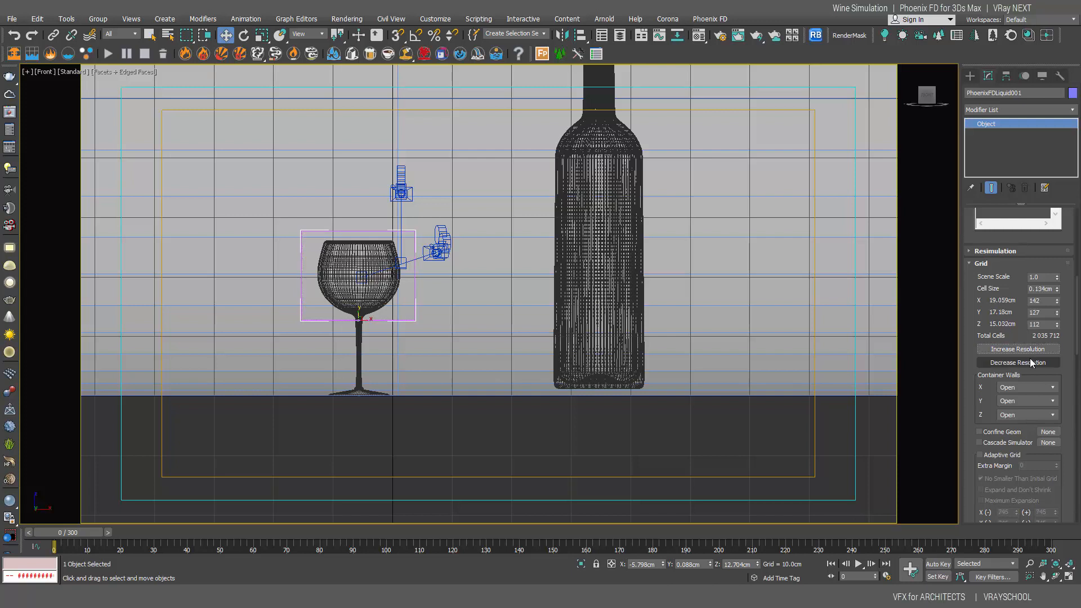
Set the glass simulator's X and Z grid sizes to 127 cells each
double_click(1048, 300)
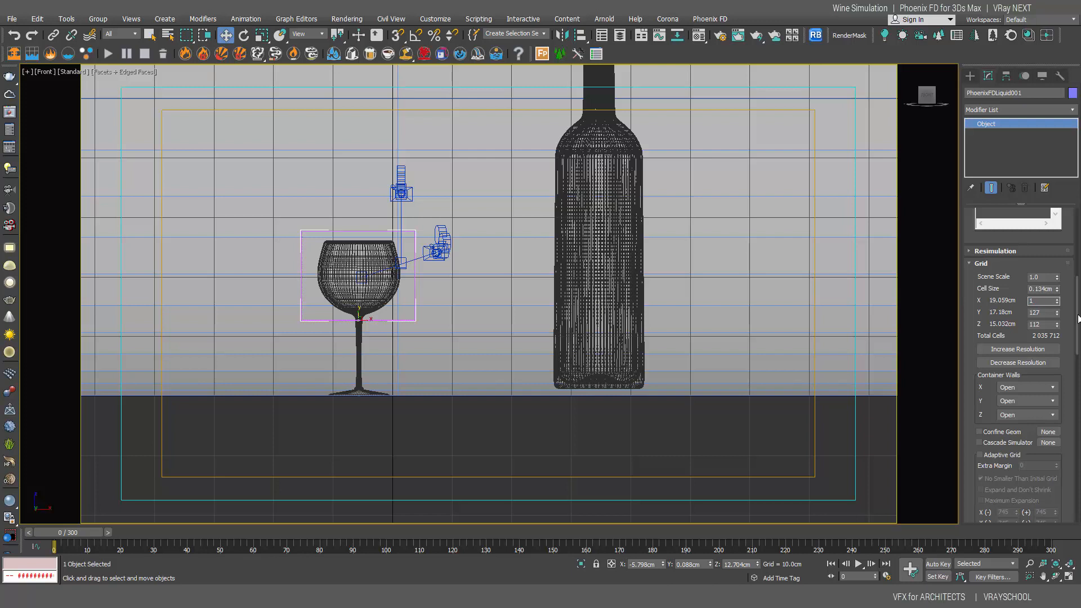
key("Return")
double_click(1040, 324)
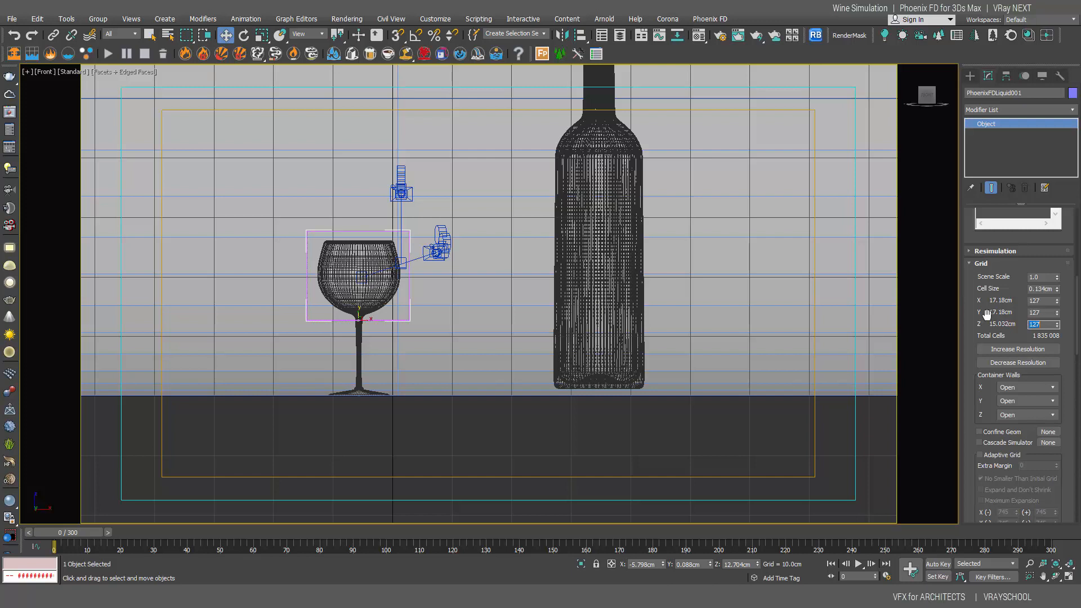
type("127")
key("Return")
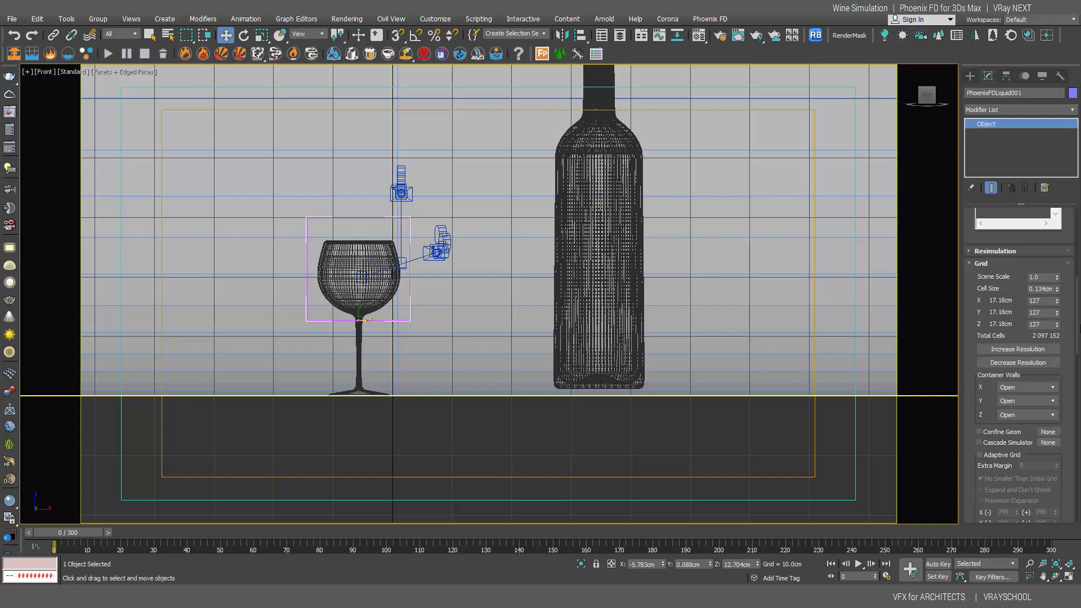
Add the wine glass to the exclude list in the liquid simulator's Scene Interaction settings
left_click_drag(1076, 327, 1073, 400)
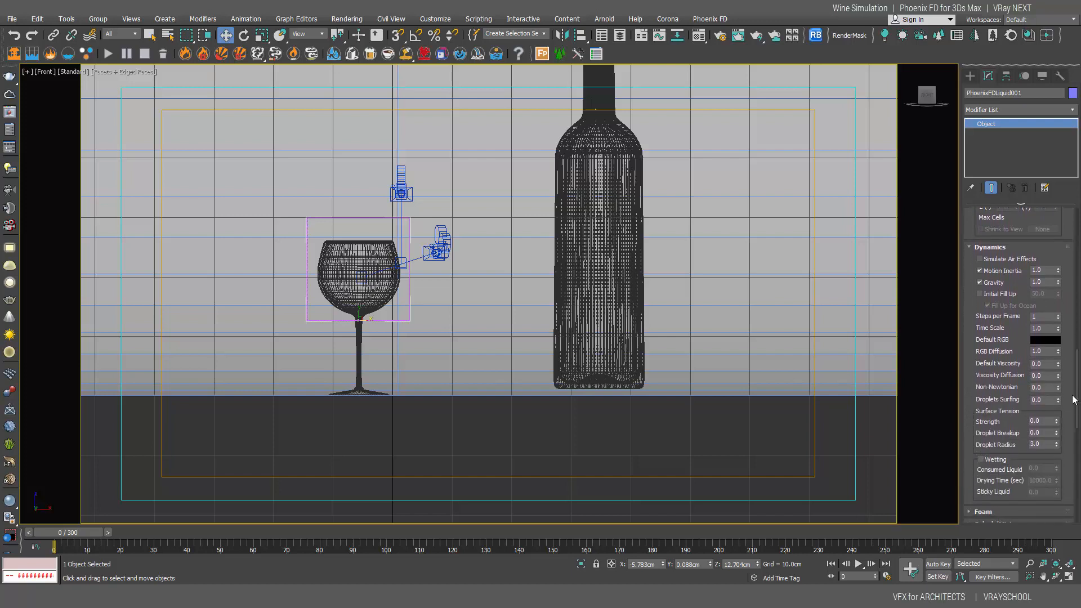
left_click(1037, 318)
left_click_drag(1076, 376, 1071, 415)
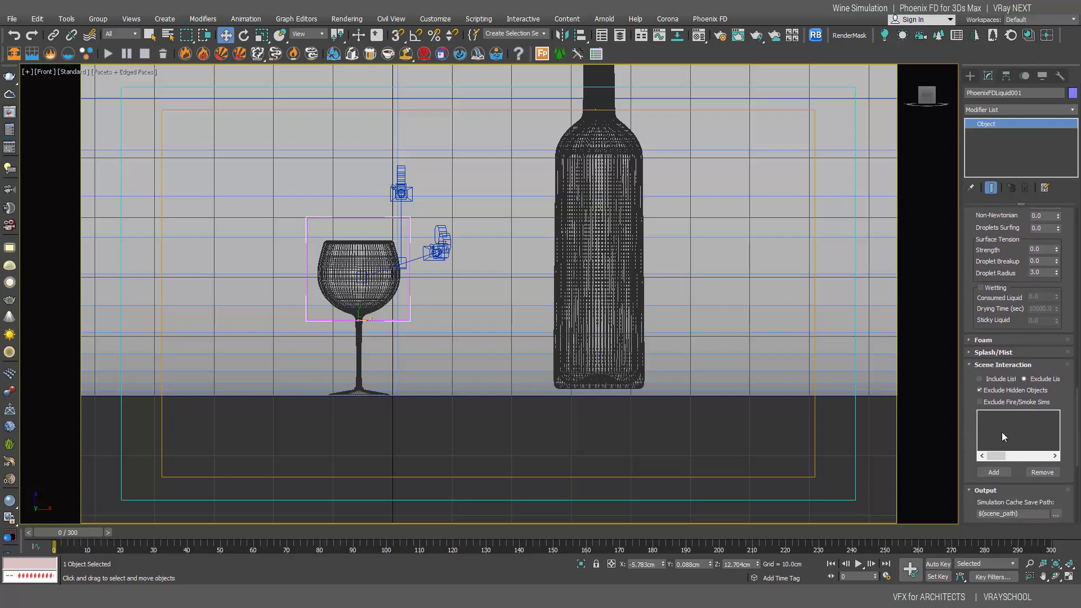
left_click(994, 473)
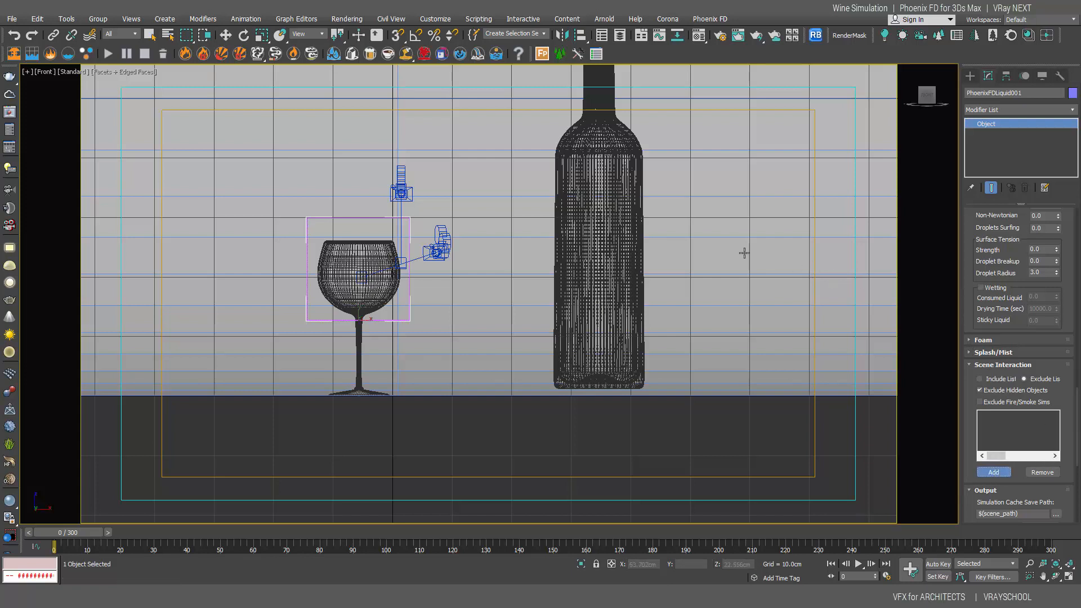
left_click(394, 289)
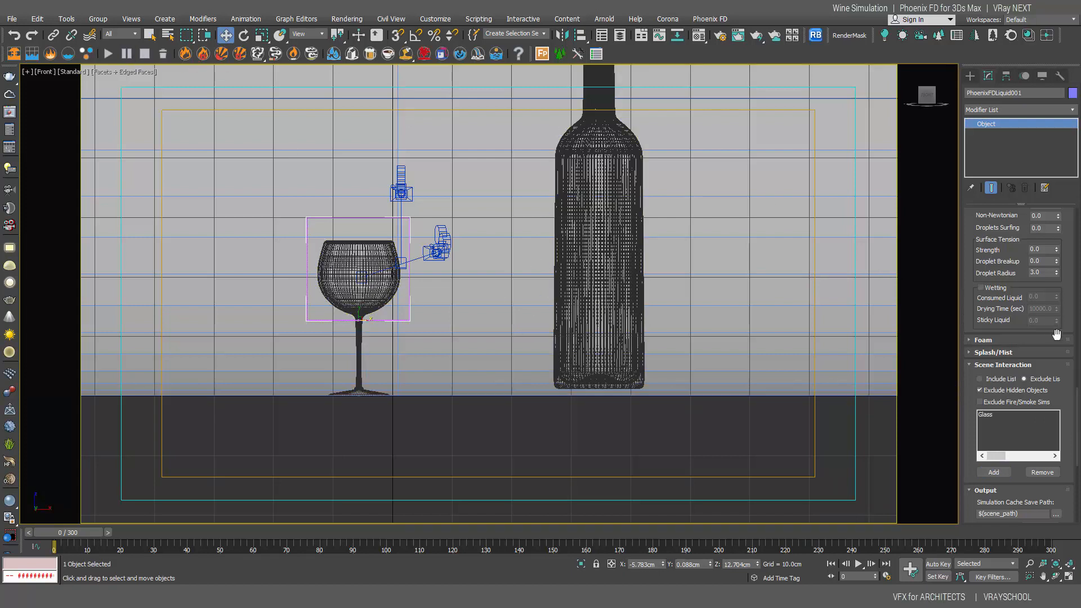
scroll(1076, 394, "down", 2)
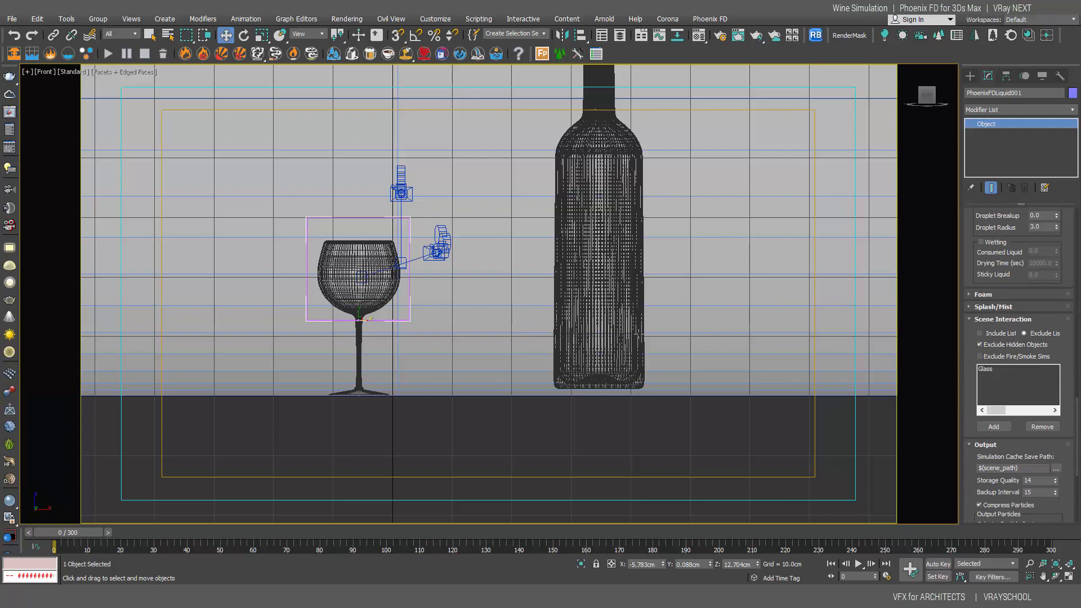
Draw a second liquid simulator about 20 × 18 cm around the bottle and set its Z size to 64 cells
left_click(601, 167)
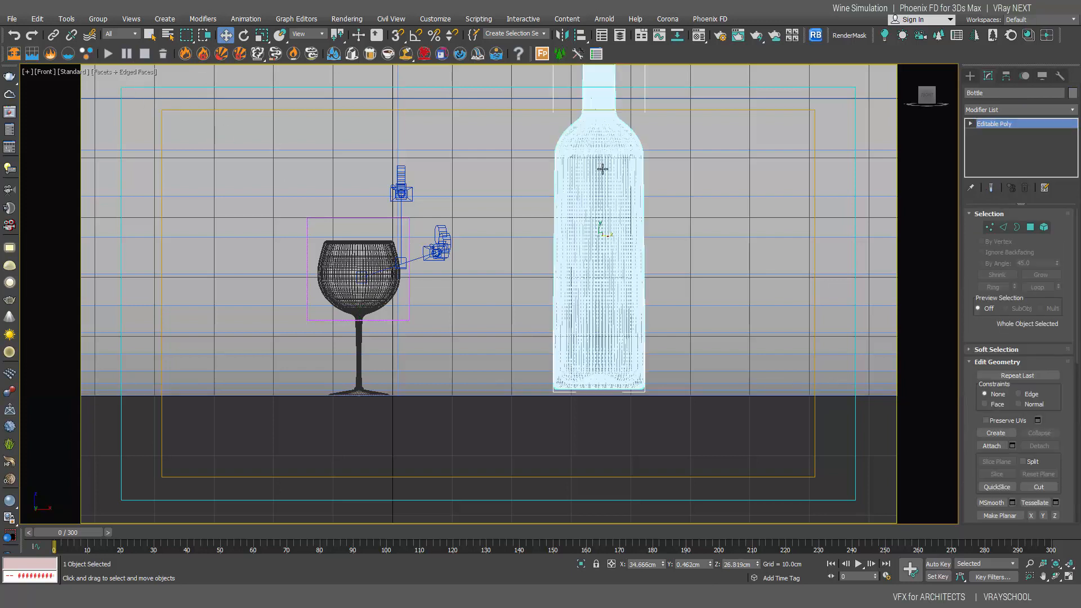
key("t")
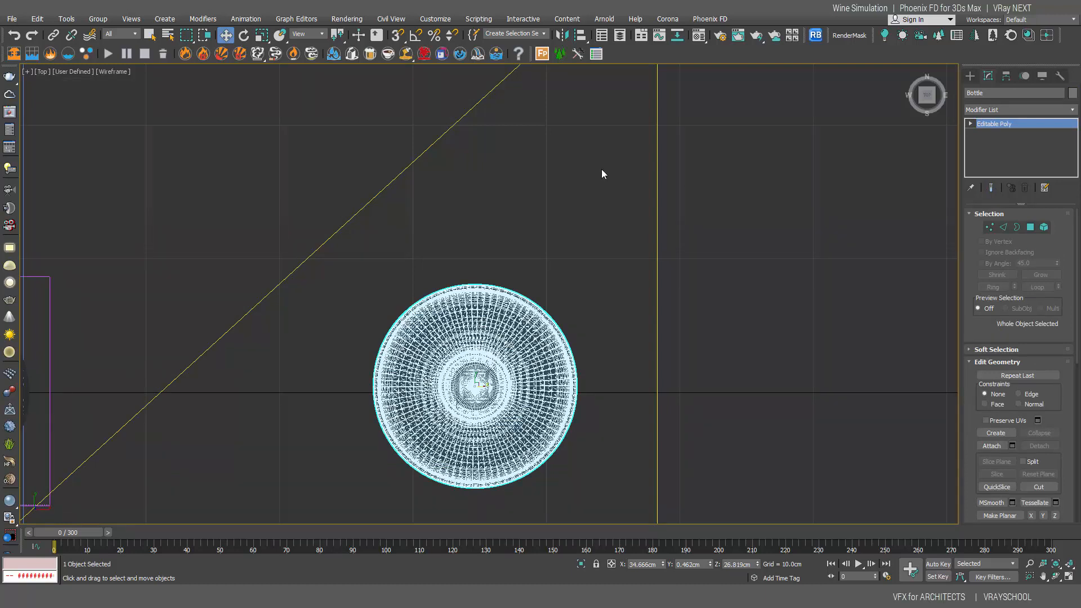
key("z")
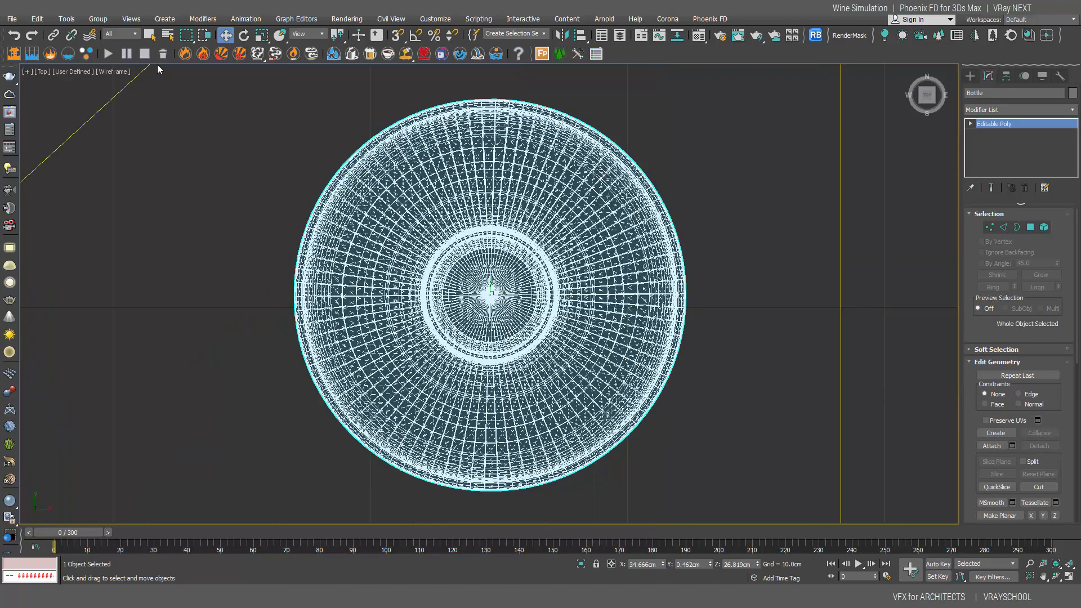
left_click(32, 53)
left_click_drag(233, 71, 752, 518)
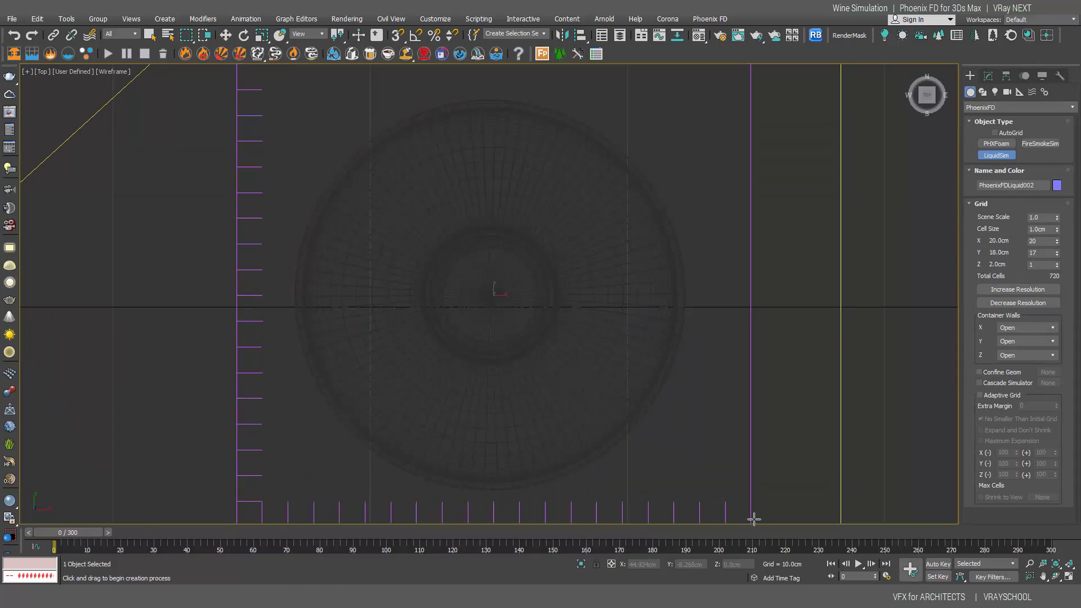
key("f")
scroll(592, 219, "up", 2)
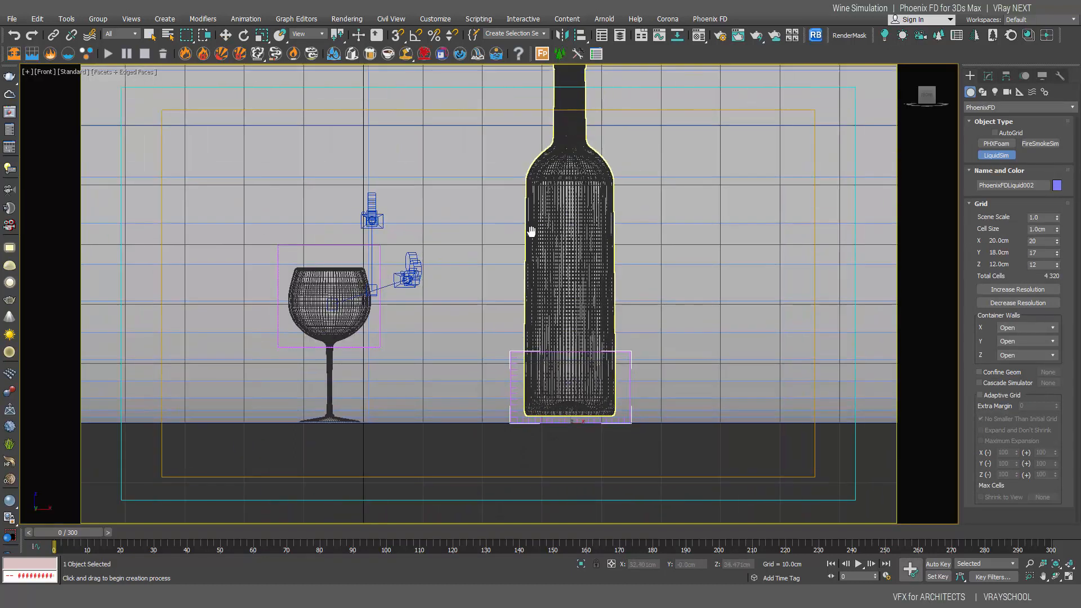
left_click(988, 75)
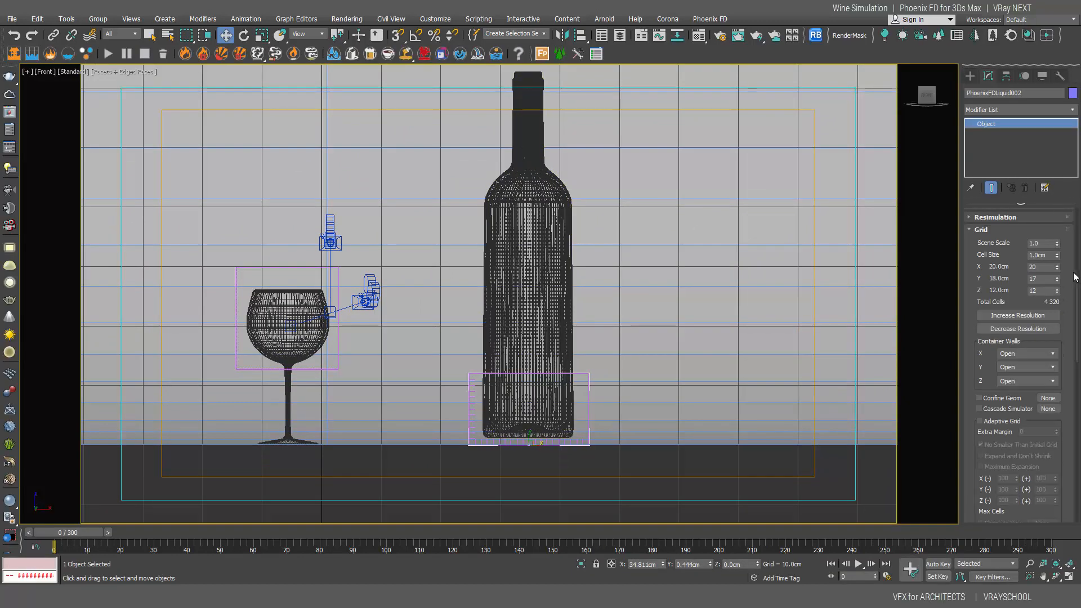
left_click_drag(1077, 302, 1058, 284)
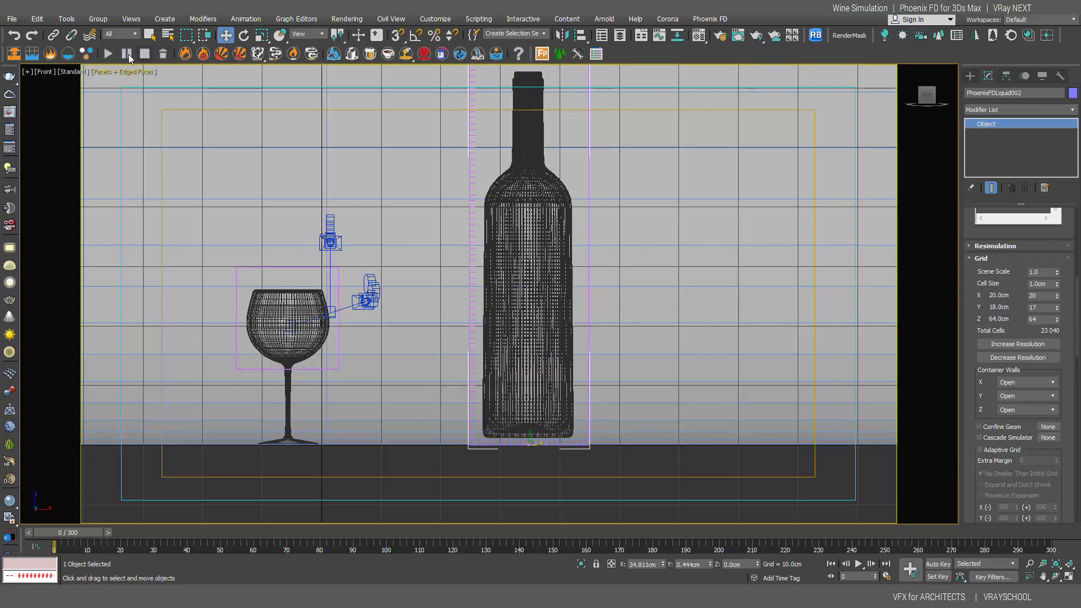
Rename the glass simulator to glasssim and the bottle simulator to bottlesim
left_click(150, 35)
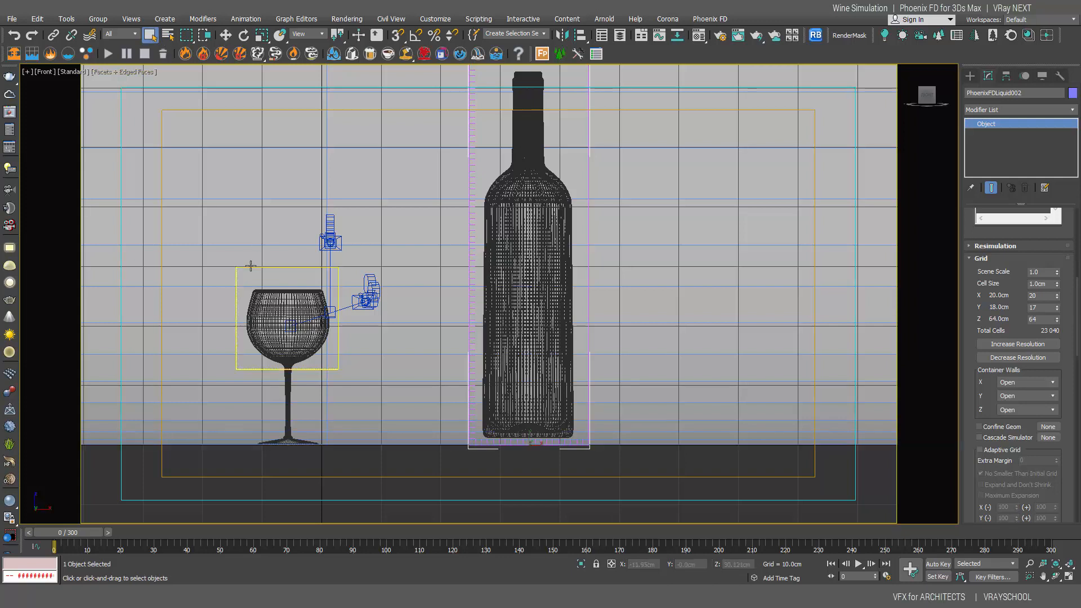
left_click(250, 265)
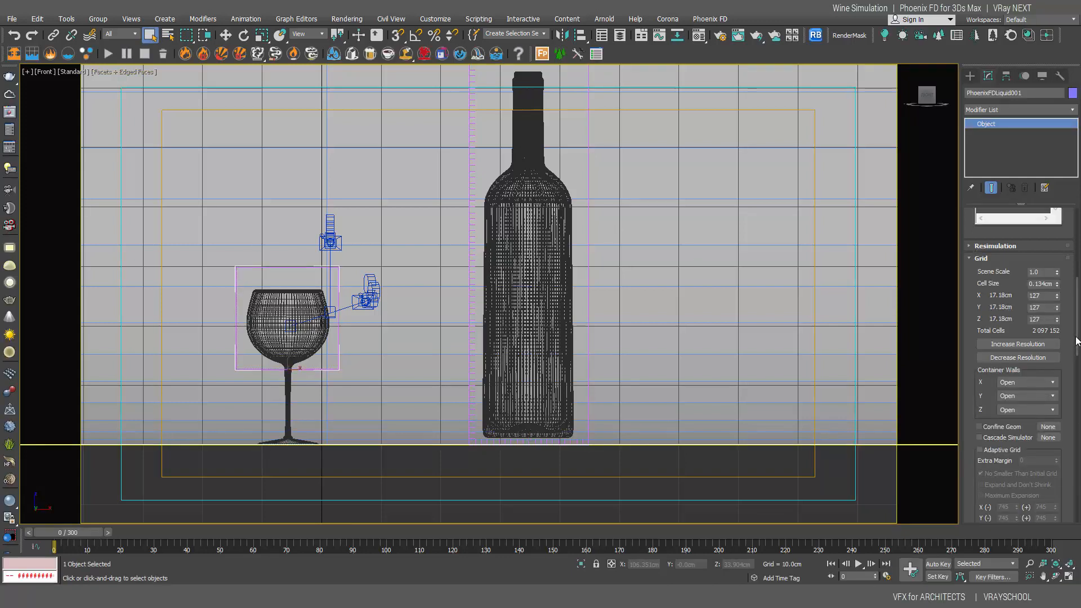
mouse_move(1075, 345)
left_mouse_down()
mouse_move(1075, 363)
mouse_move(1071, 340)
left_mouse_up()
left_click(1029, 92)
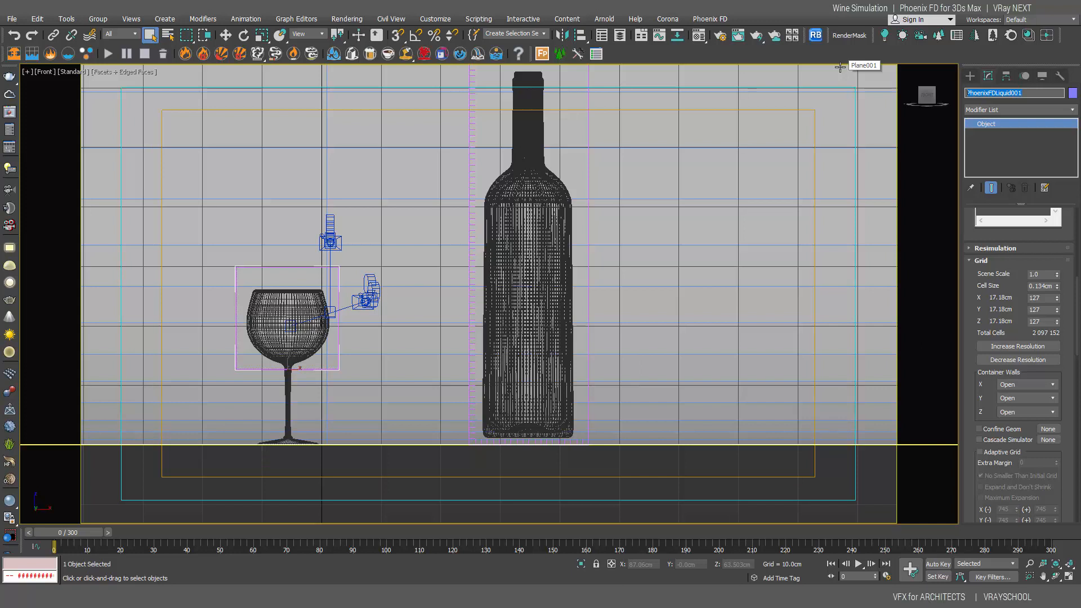
type("glassim")
left_click(471, 129)
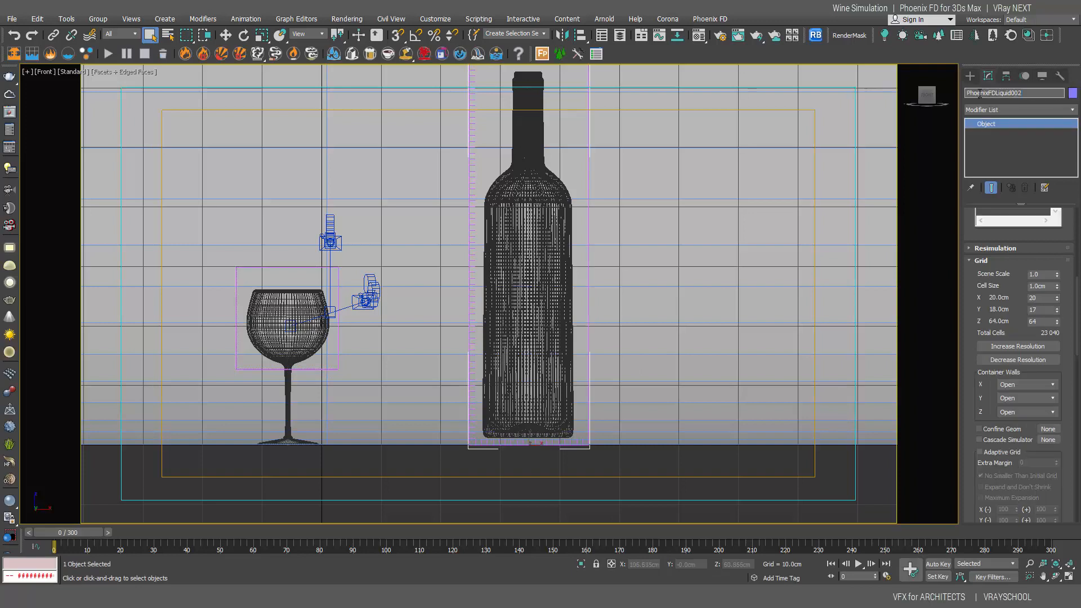
type("bottlesim")
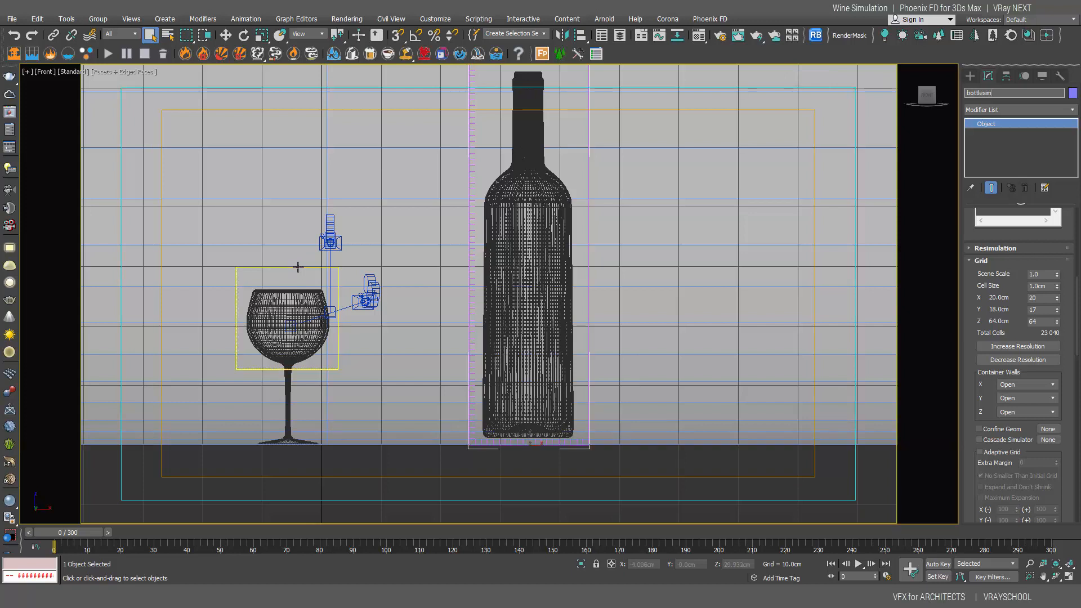
Add bottlesim to the glass simulator's Scene Interaction exclude list
left_click(297, 266)
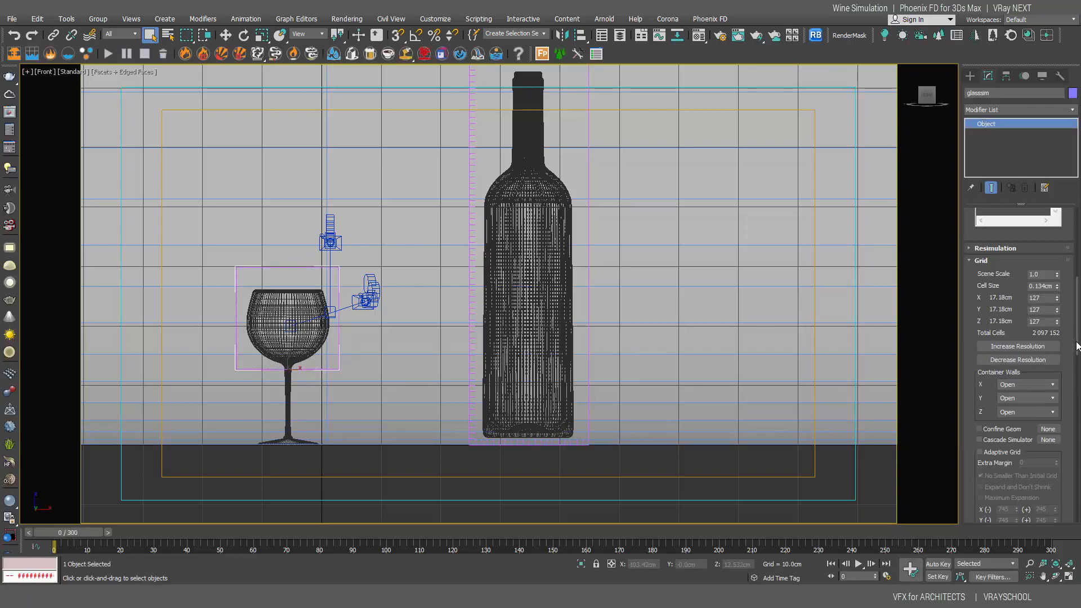
left_click_drag(1075, 333, 1067, 463)
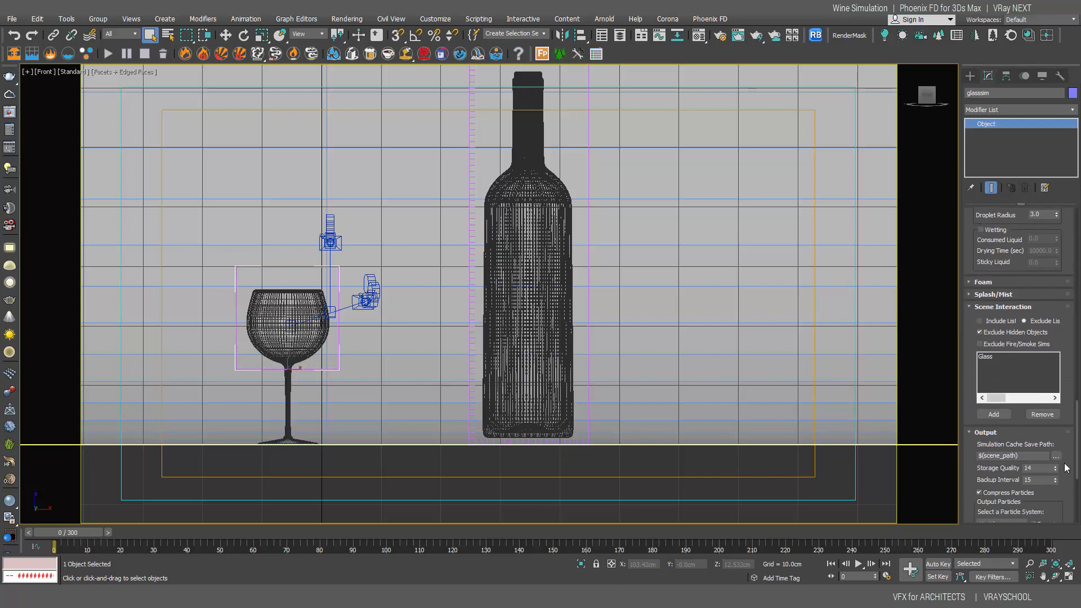
left_click(995, 414)
left_click(470, 236)
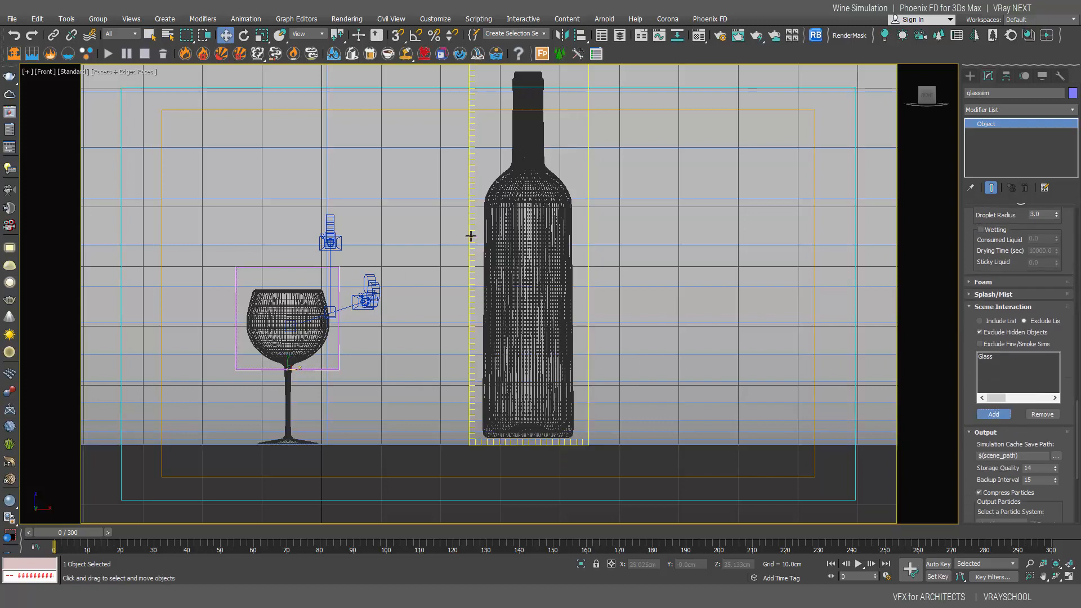
left_click(436, 372)
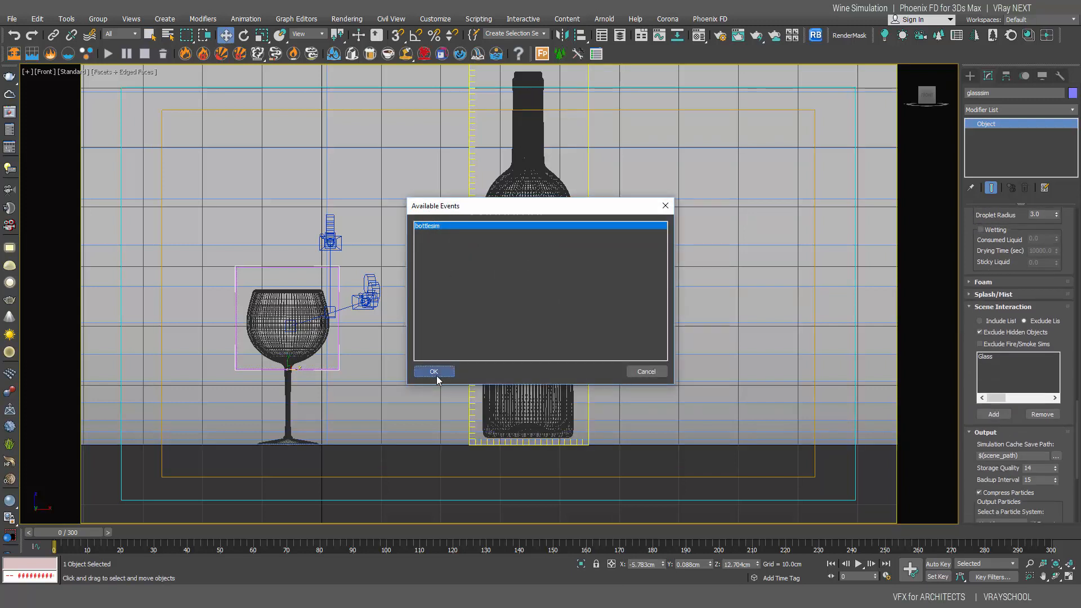
In the glass simulator's output settings, disable the liquid particles' ID export and enable the Velocity grid channel
left_click_drag(1077, 413, 1075, 476)
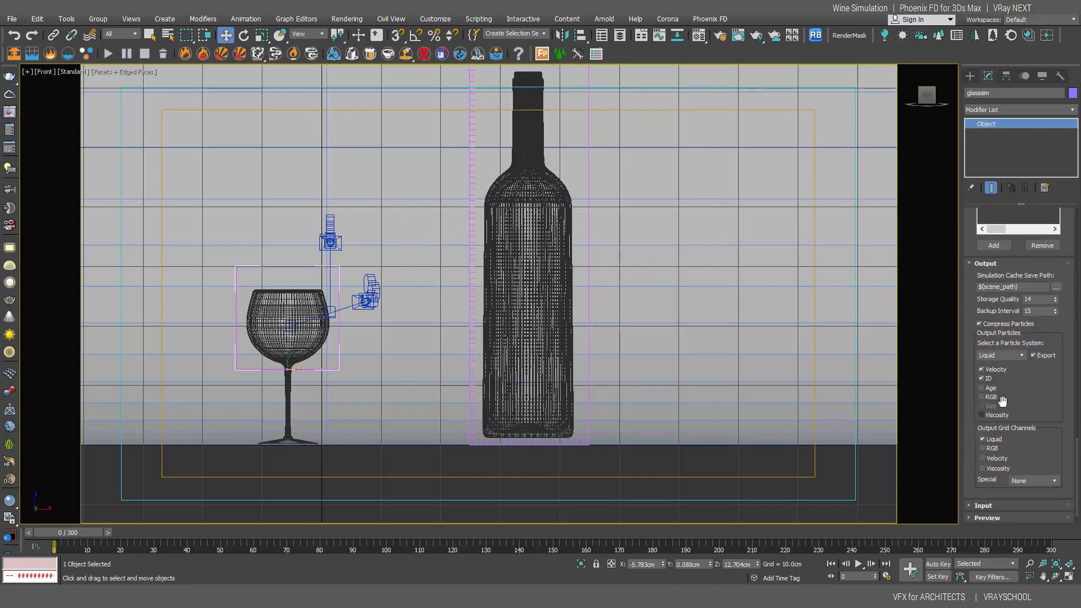
left_click(981, 378)
left_click(982, 458)
left_click_drag(1078, 467, 1078, 488)
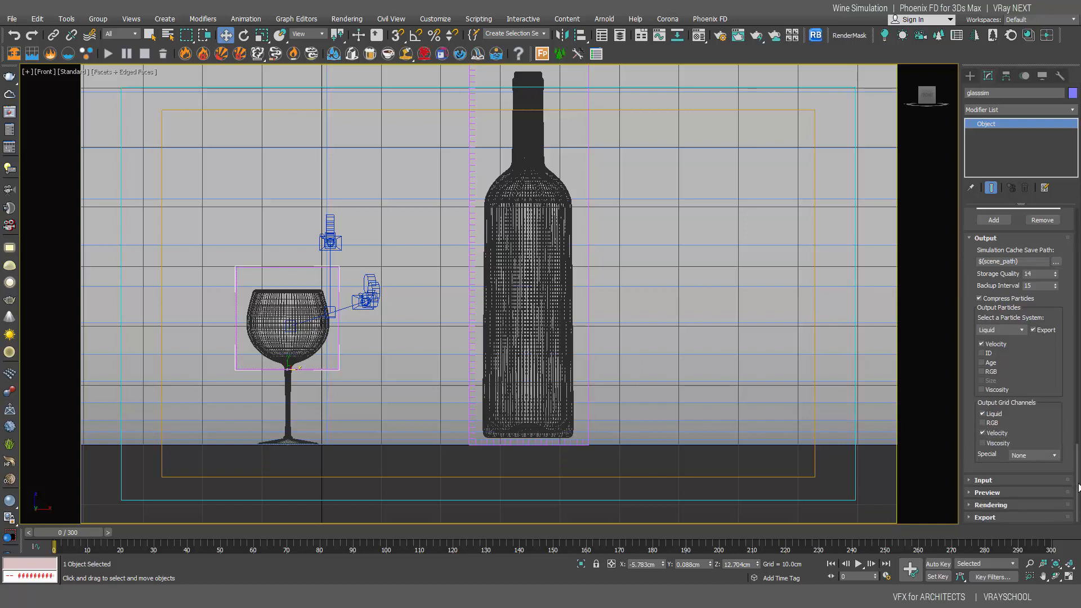
left_click(1045, 480)
Enable Cascade Simulator on the glass simulator's grid and pick bottlesim as its source
left_click_drag(1077, 479, 1073, 385)
scroll(1071, 380, "up", 10)
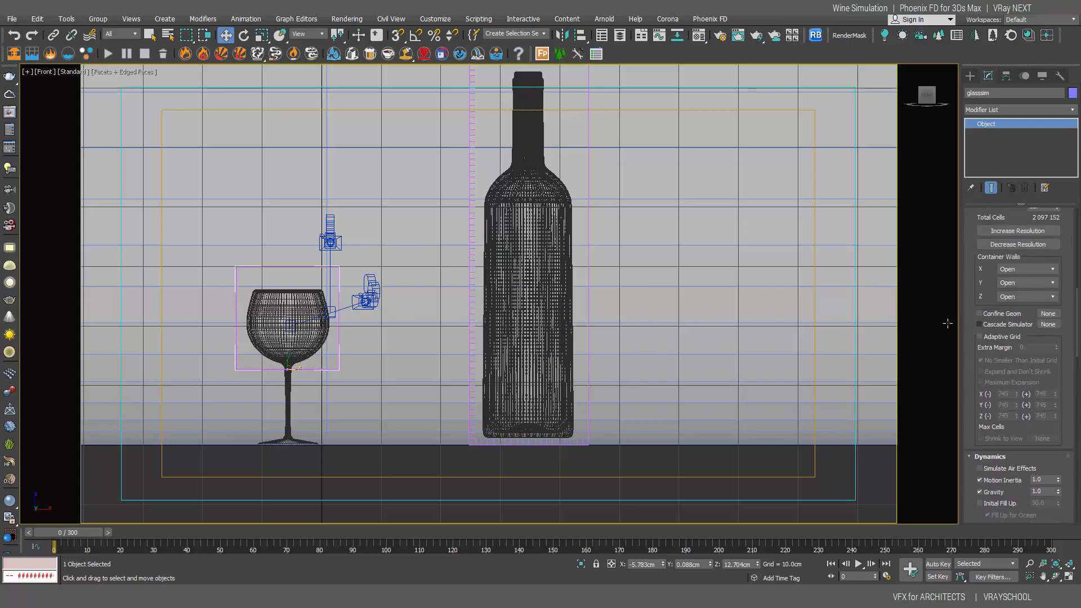
left_click(980, 325)
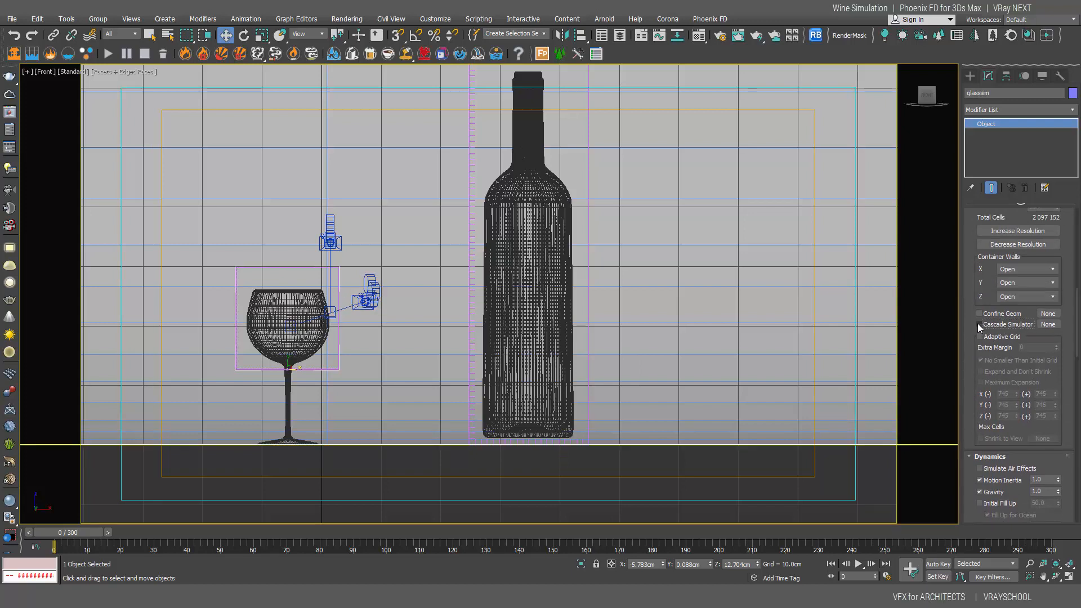
left_click(1048, 325)
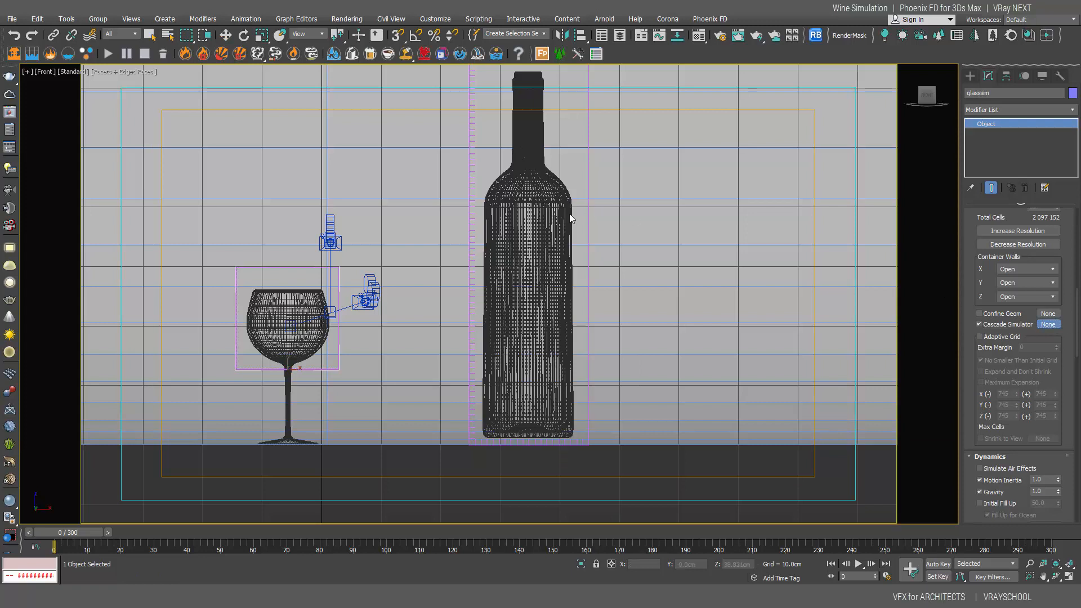
left_click(470, 191)
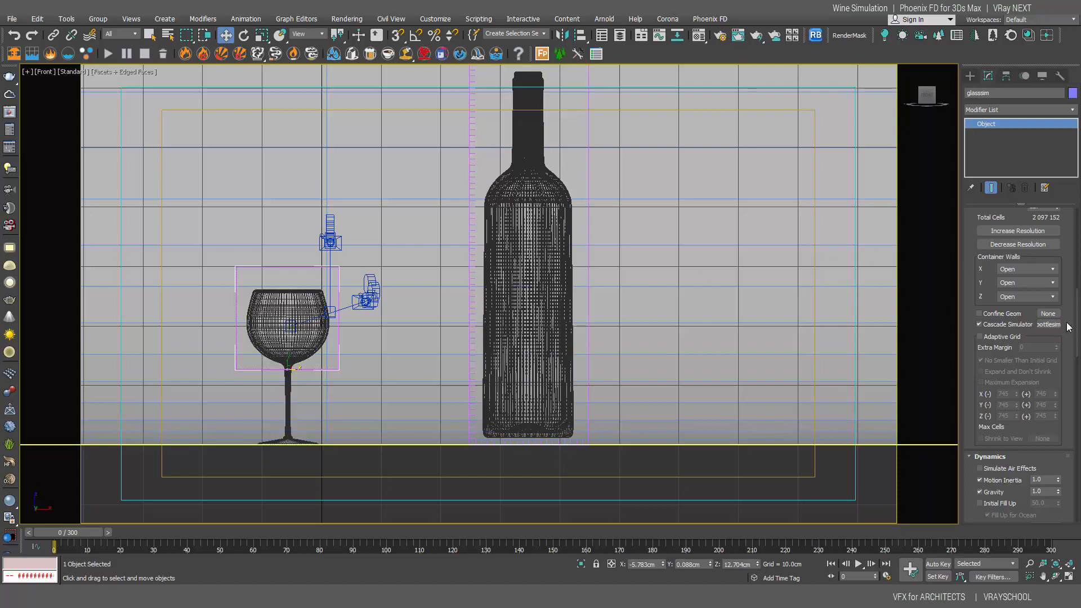
Increase the bottle simulator's grid resolution repeatedly until the cell size reaches 0.262 cm
left_click_drag(1076, 317, 1078, 236)
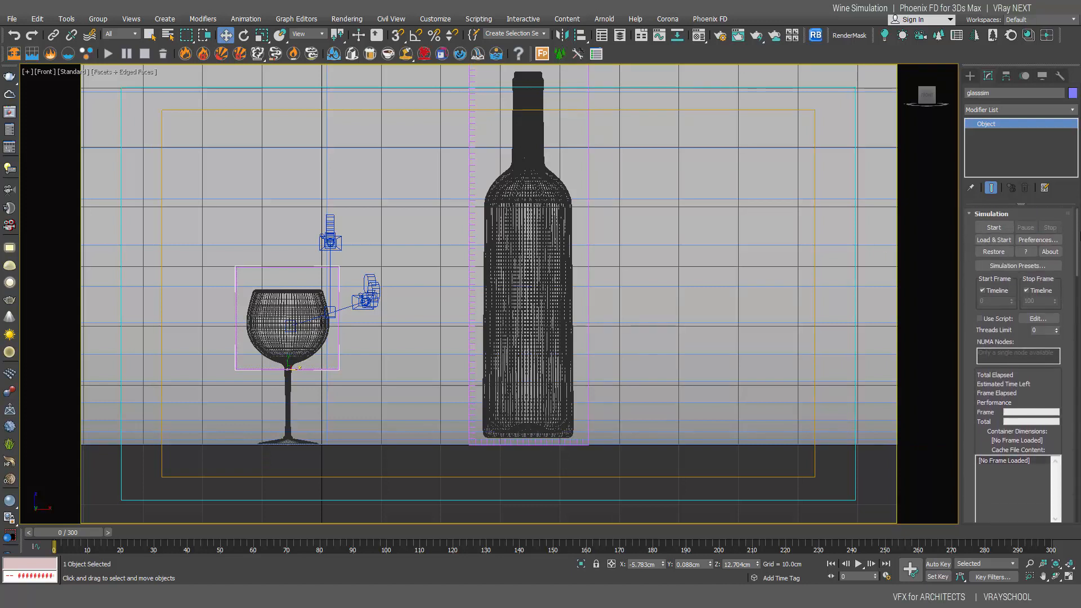
left_click(470, 174)
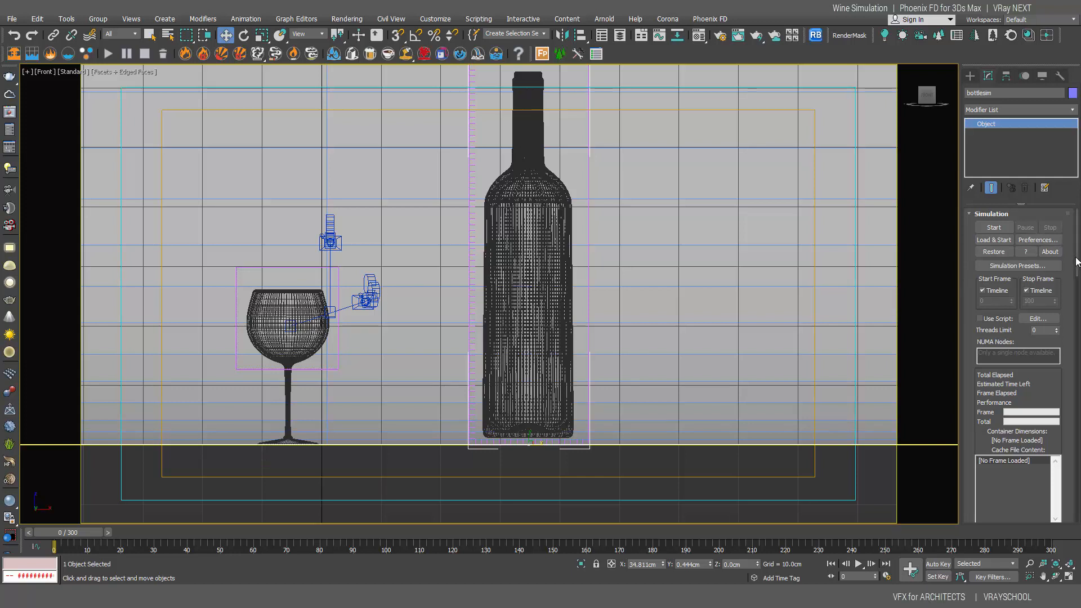
left_click_drag(1076, 262, 1078, 318)
left_click(1036, 348)
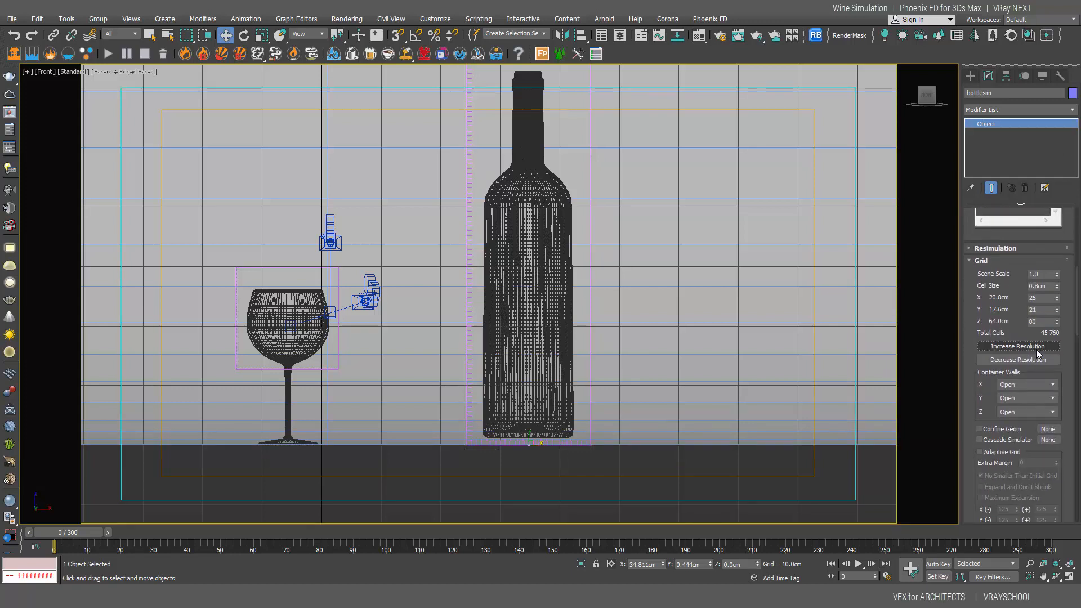
left_click(1035, 348)
left_click(1035, 347)
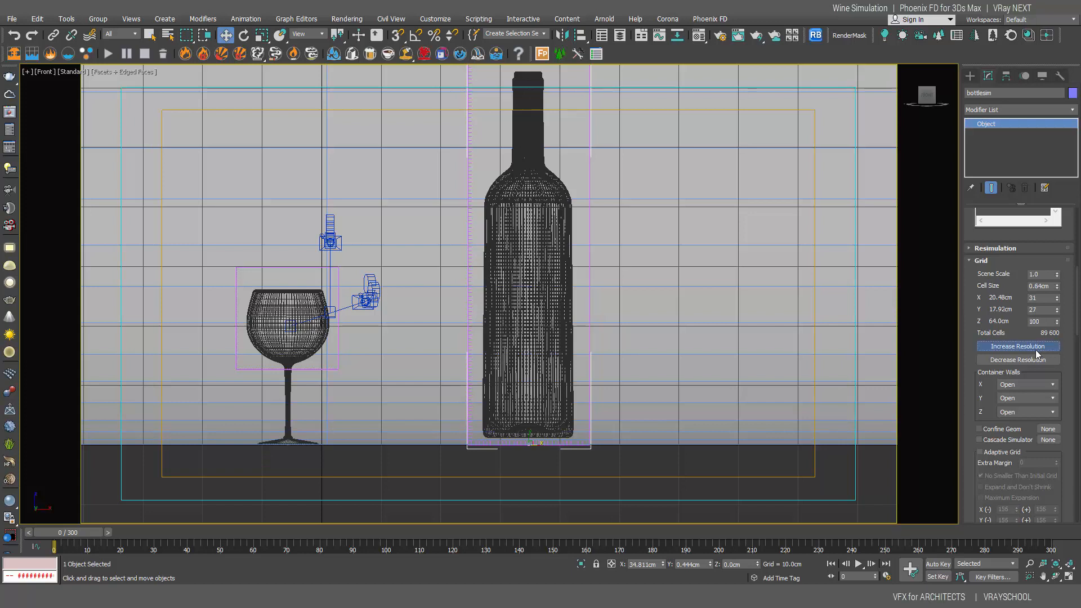
left_click(1035, 347)
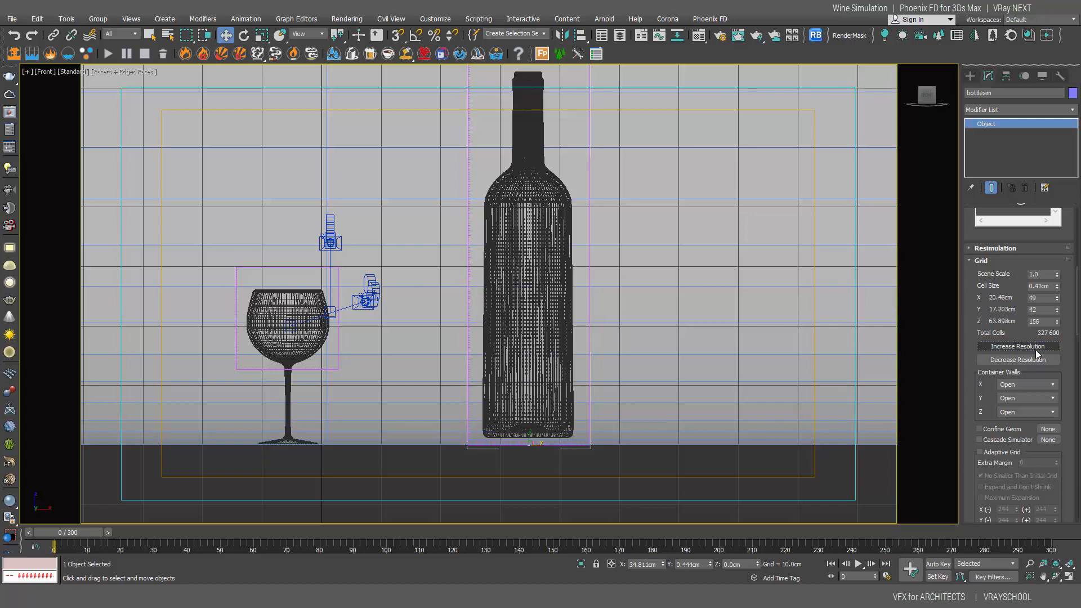
left_click(1035, 347)
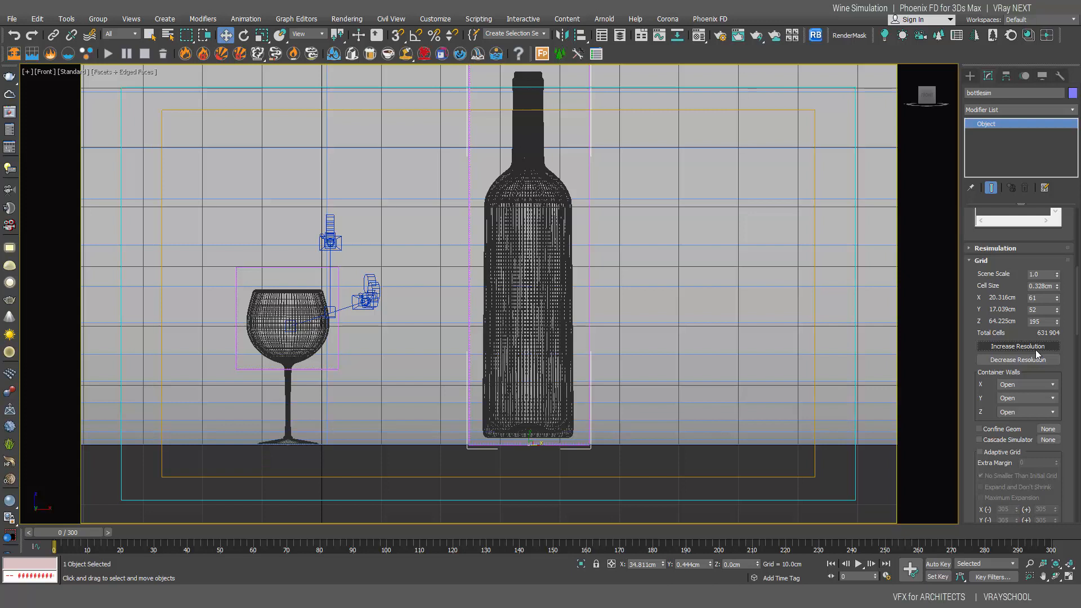
left_click(1035, 349)
Set the bottle simulator's grid to 65 X and 257 Z cells at 0.267 cm, and its Steps per Frame to 4
left_click_drag(1057, 297, 1056, 304)
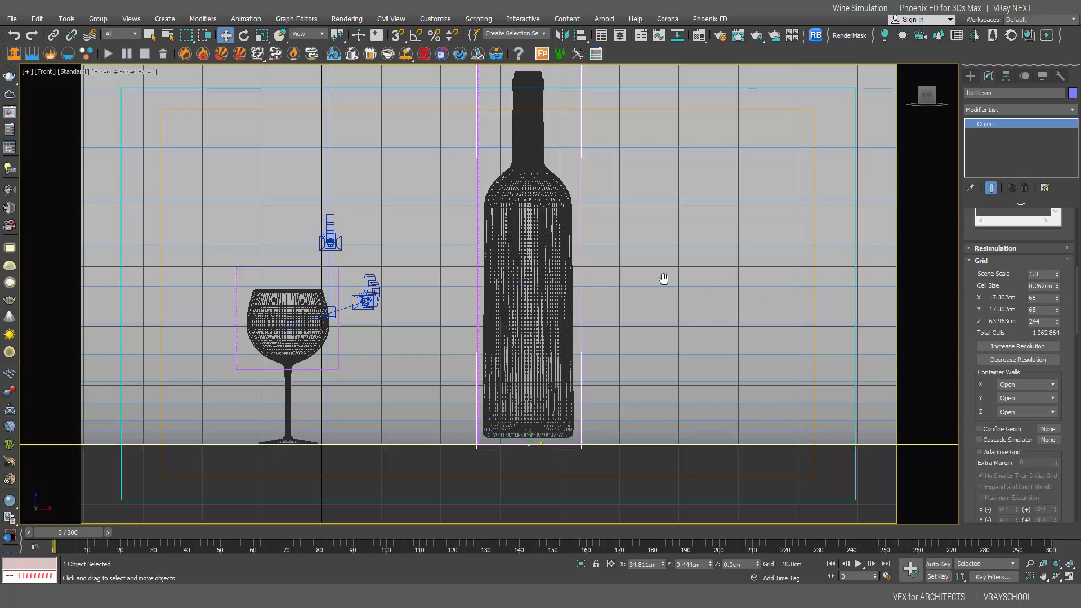
middle_click_drag(663, 278, 670, 340)
left_click_drag(1055, 325, 1079, 331)
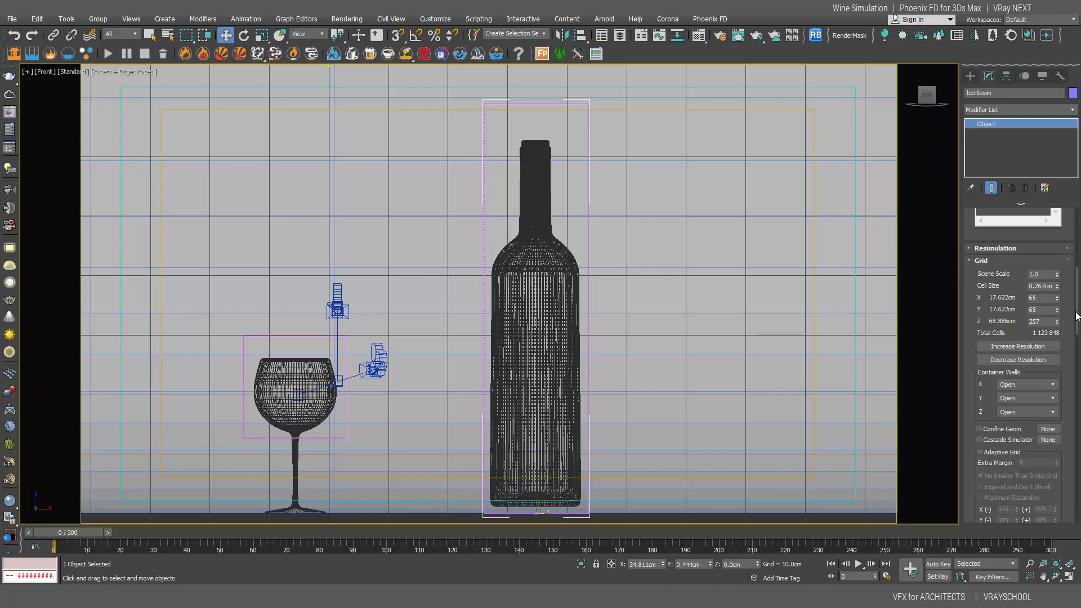
left_click_drag(1076, 316, 1070, 371)
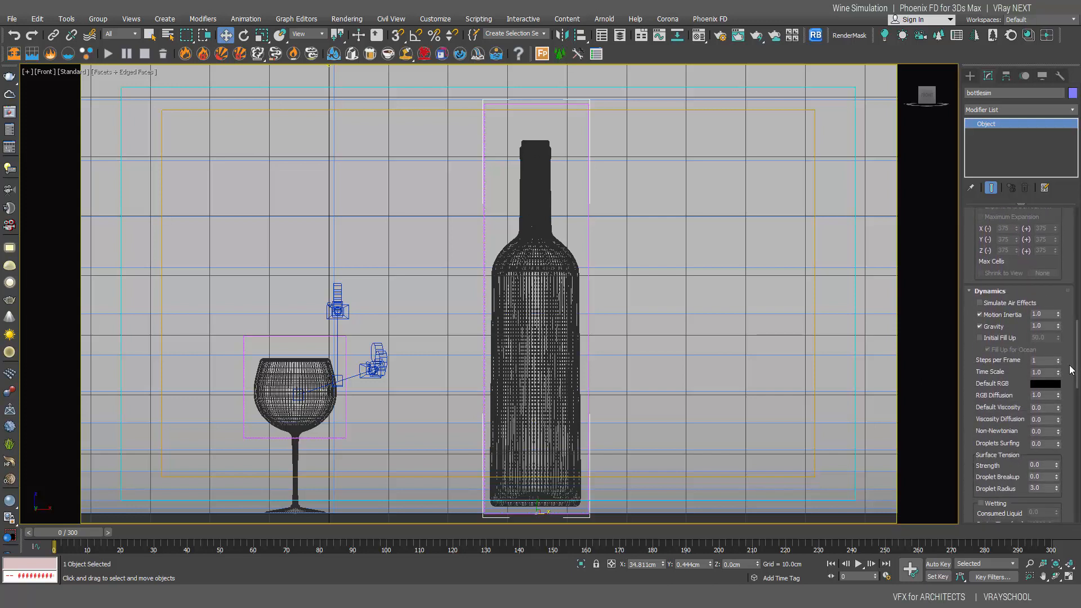
double_click(1039, 360)
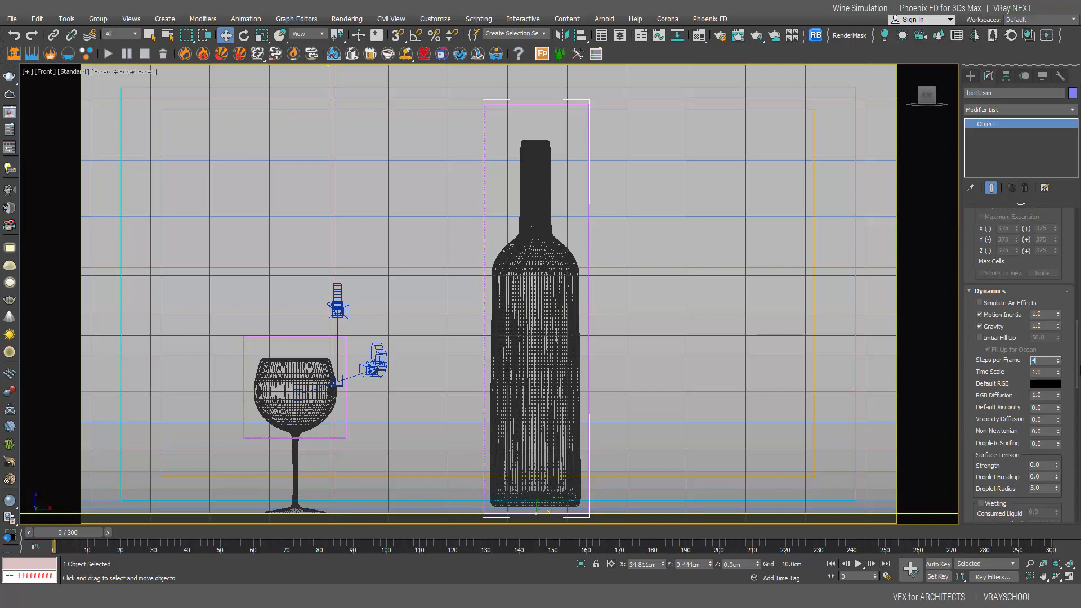
Switch Scene Interaction to Include List for both the bottle simulator and the glass simulator
left_click_drag(1077, 374, 1075, 415)
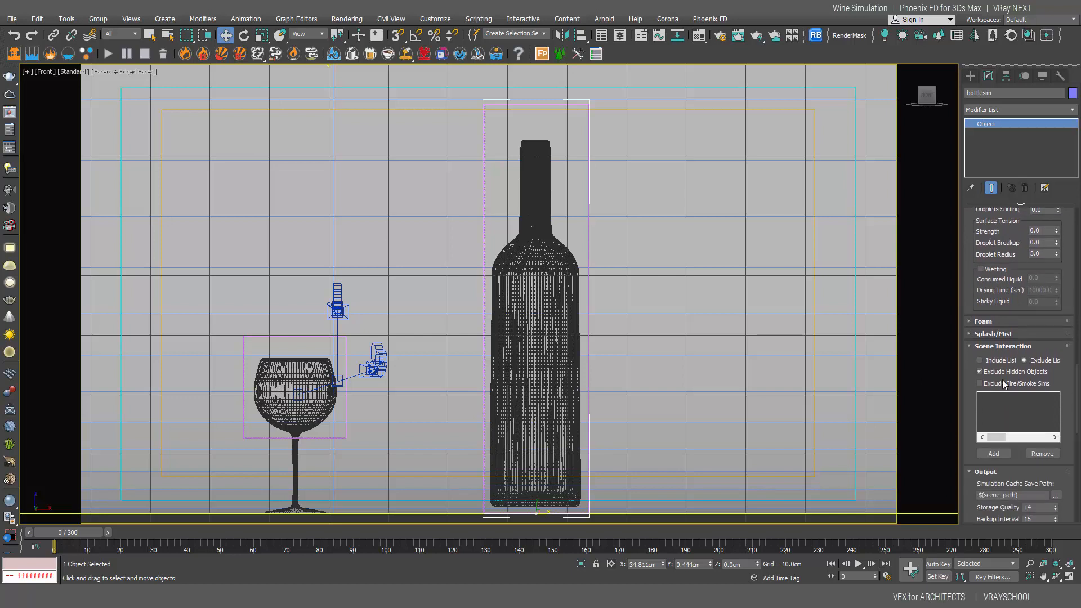
left_click(994, 362)
left_click(306, 335)
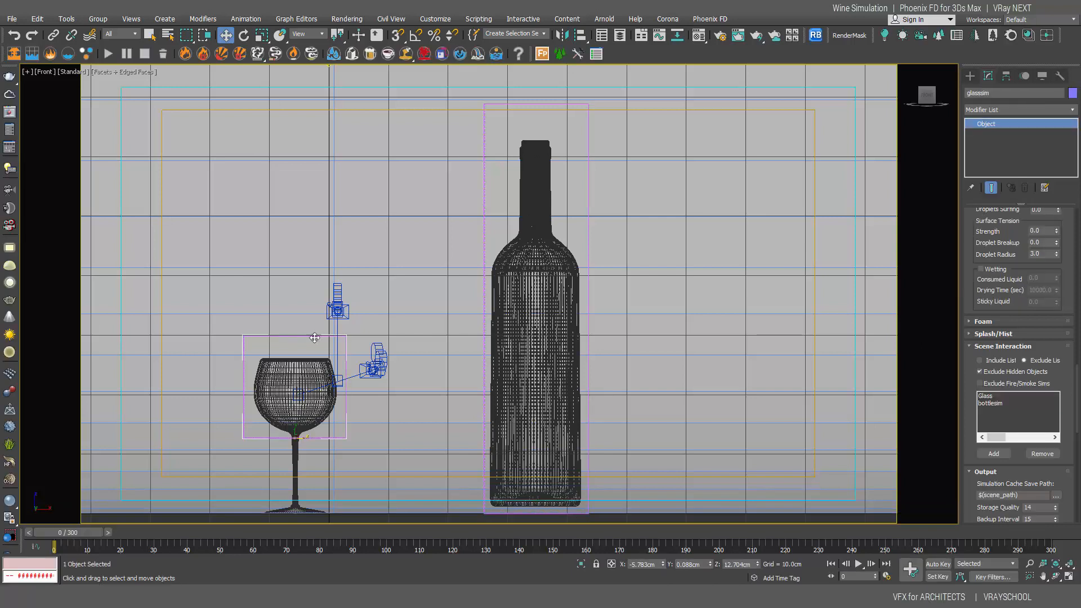
left_click(980, 361)
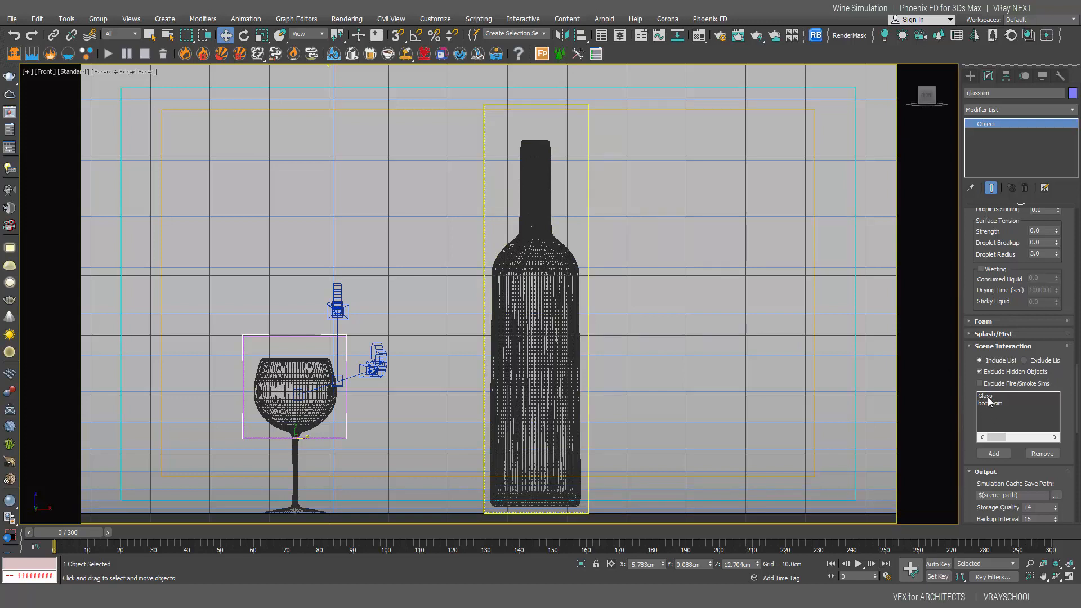
Add the bottle mesh to the bottle simulator's Scene Interaction include list
left_click(480, 351)
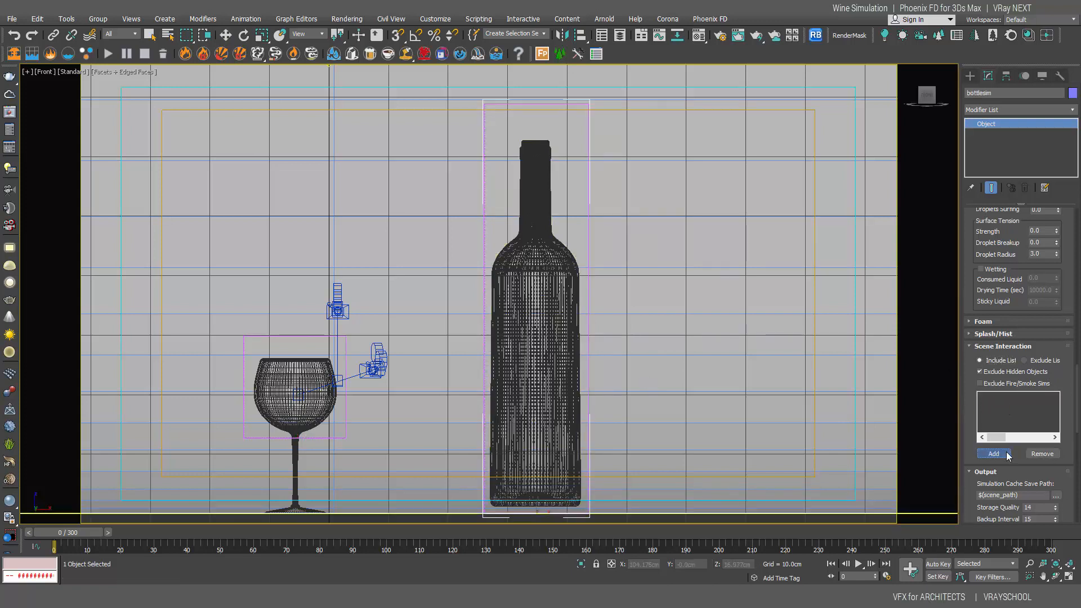
left_click(572, 277)
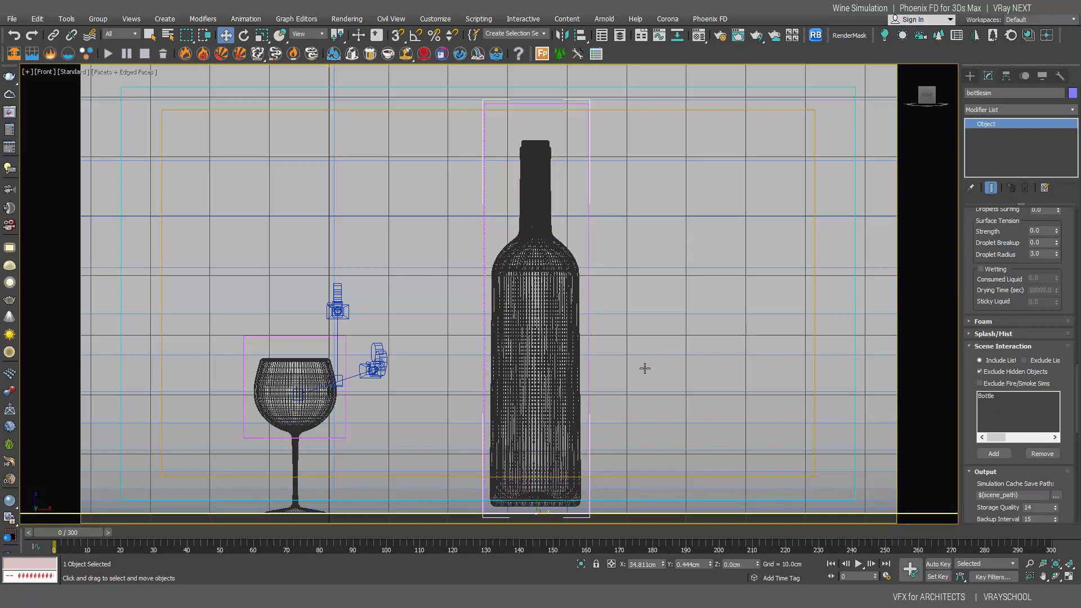
Create a cylinder centred on the bottle in the top view, about 7.1 cm in radius and 20.6 cm high
key("t")
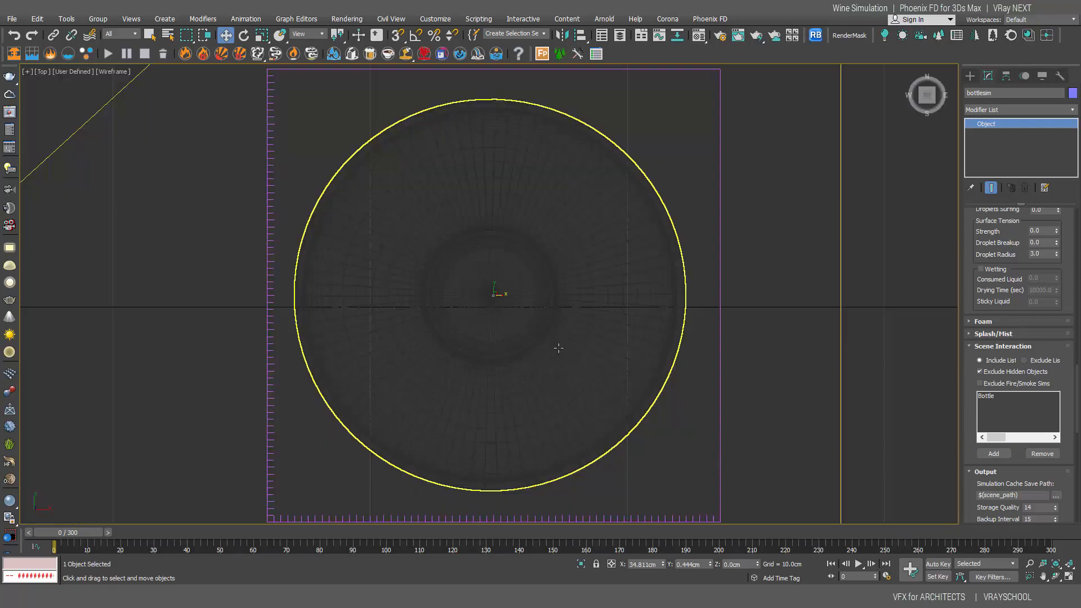
middle_click_drag(545, 340, 526, 363)
left_click(526, 363)
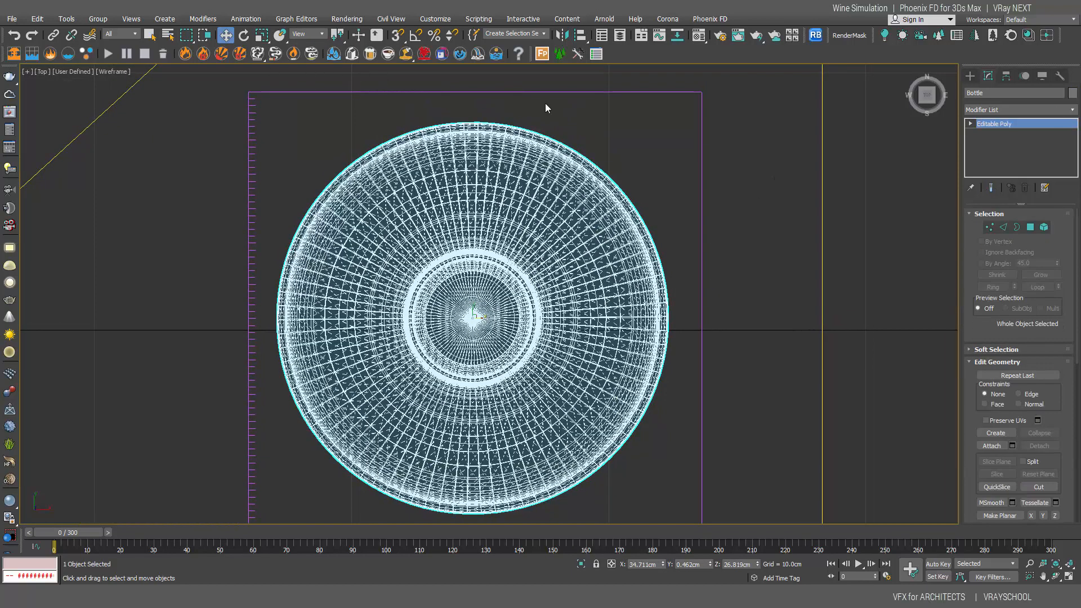
left_click(970, 75)
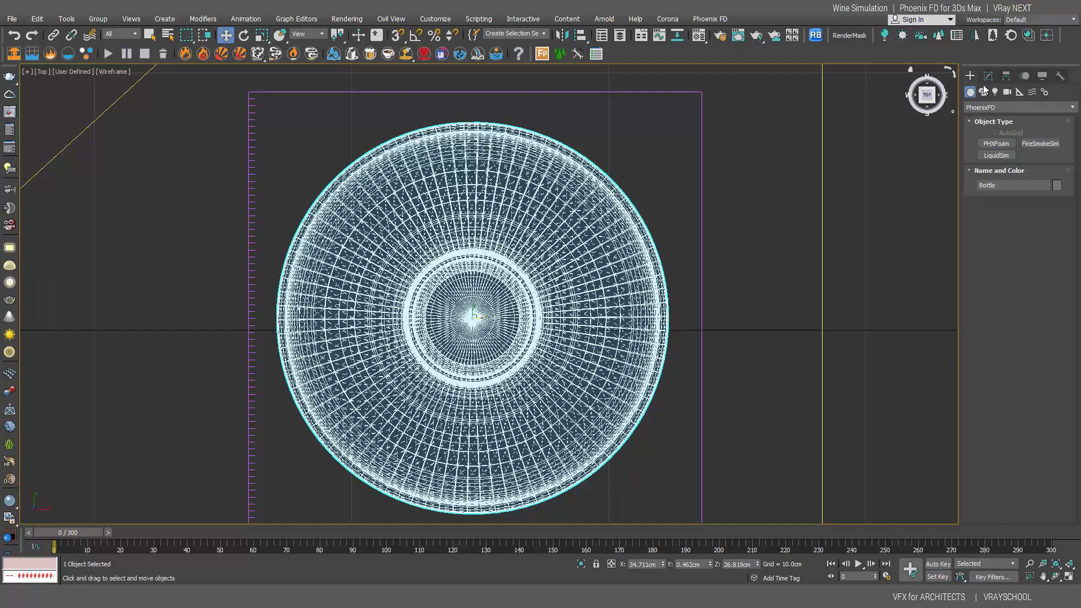
left_click(980, 107)
left_click(993, 119)
left_click(993, 176)
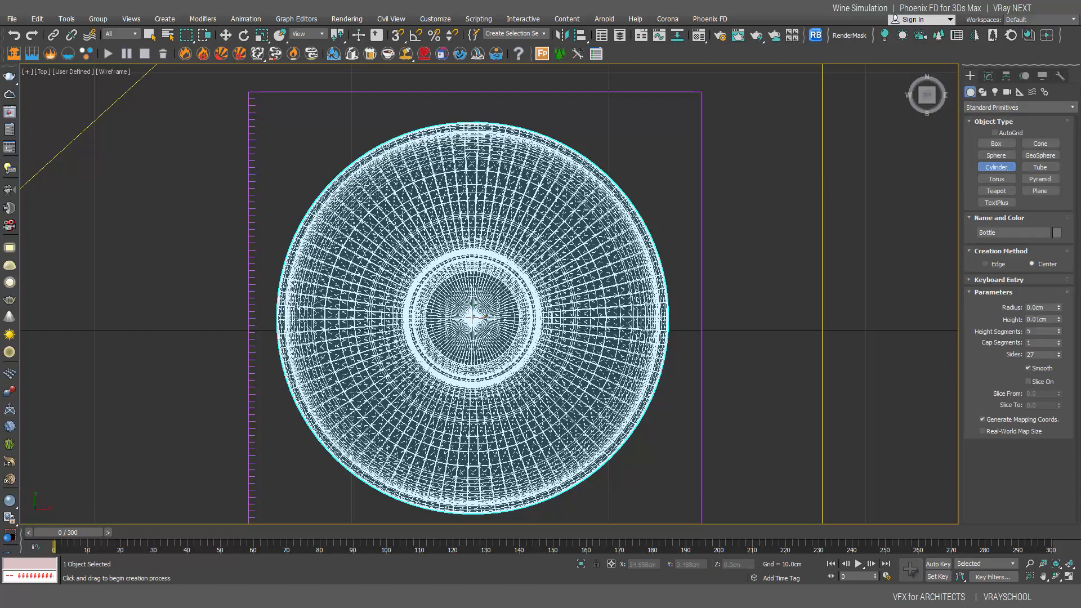
left_click_drag(474, 318, 632, 400)
key("f")
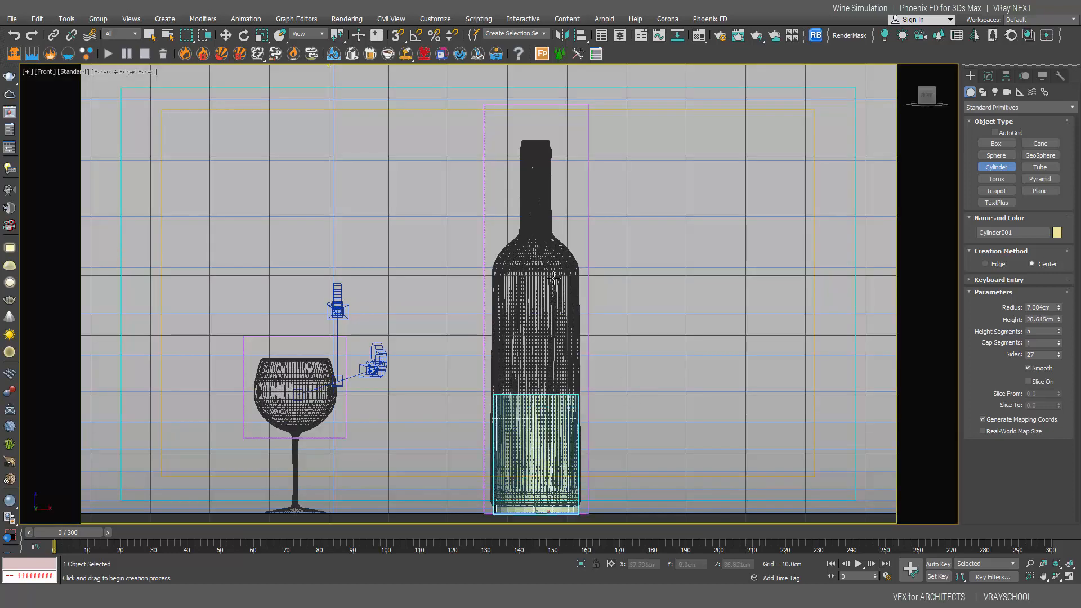
Raise the cylinder about 2.2 cm above the bottle's base and set its height to 22.75 cm
left_click(552, 274)
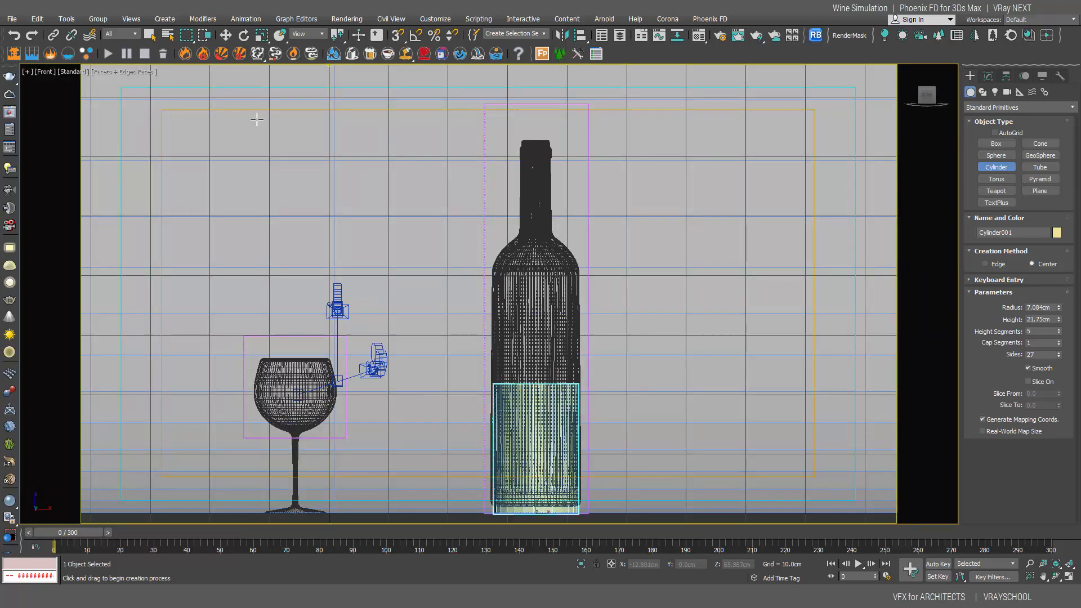
left_click(226, 36)
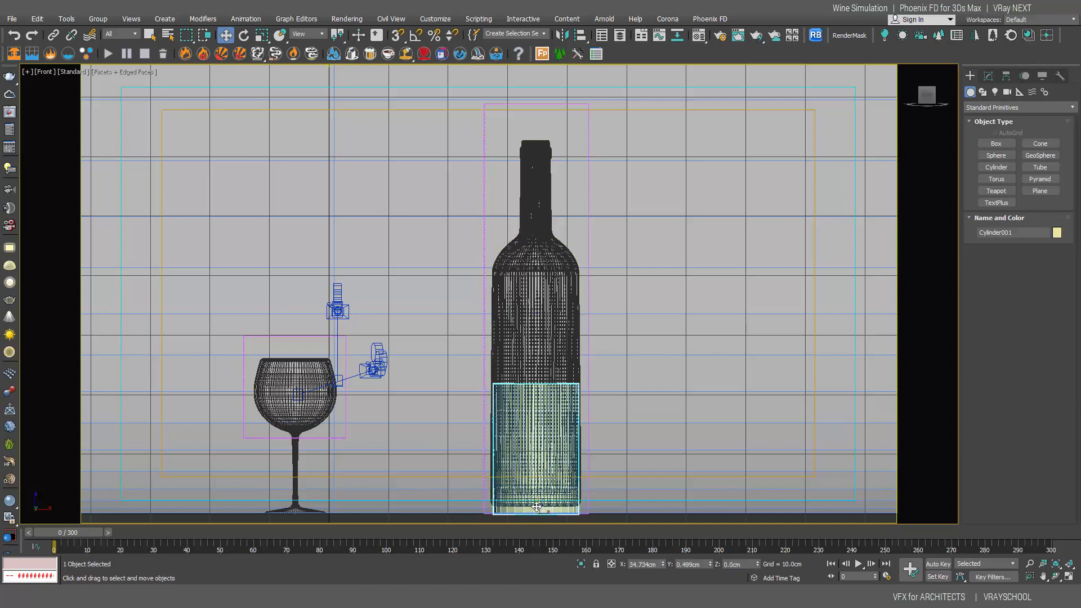
left_click_drag(536, 507, 536, 493)
left_click(988, 76)
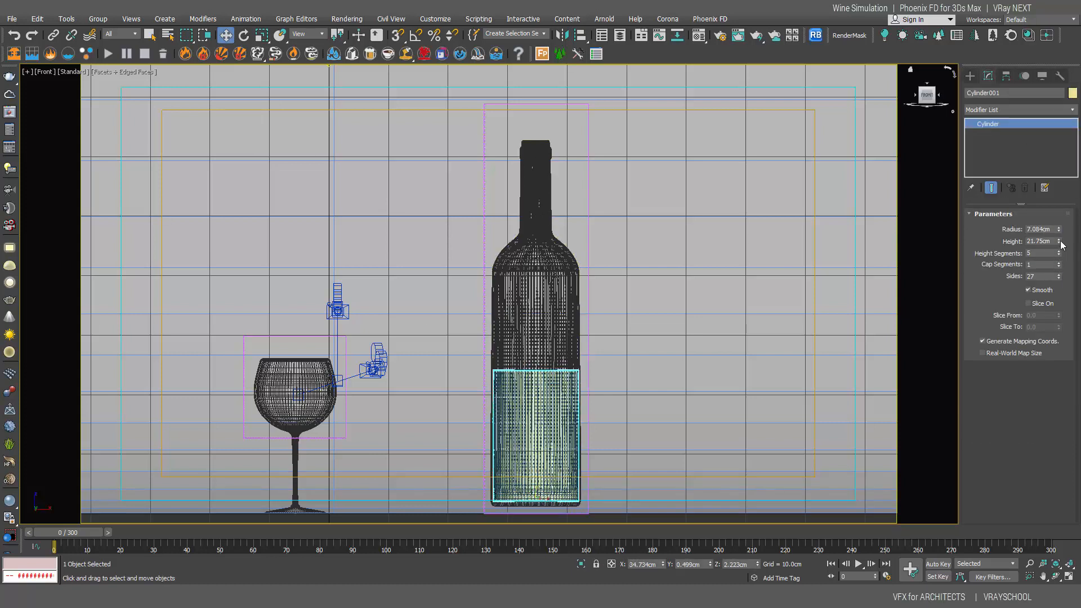
left_click(1060, 243)
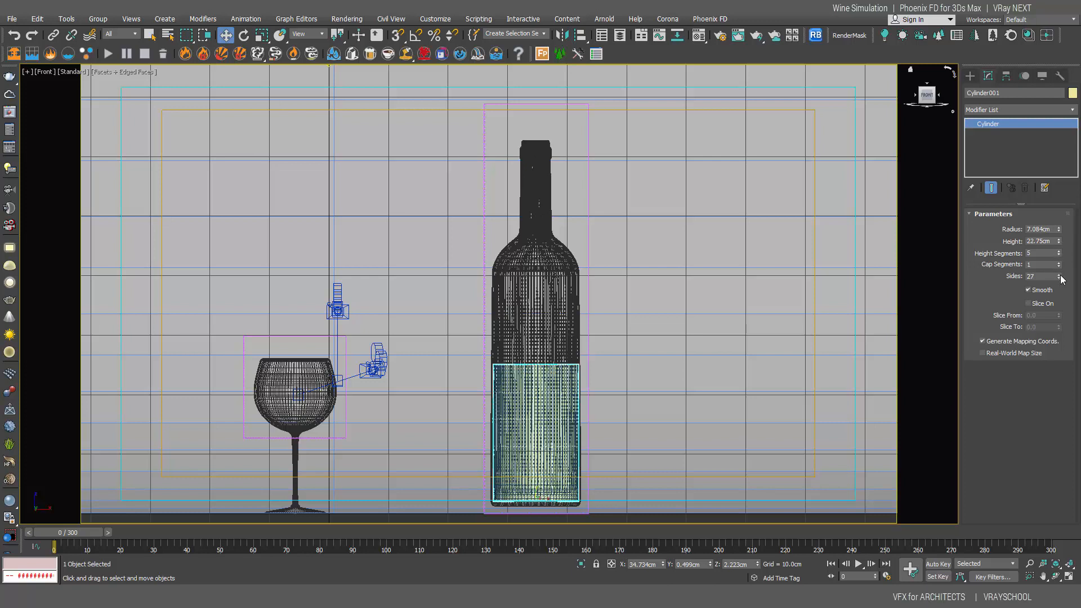
Change the cylinder's object color to purple
middle_click_drag(702, 309, 709, 256)
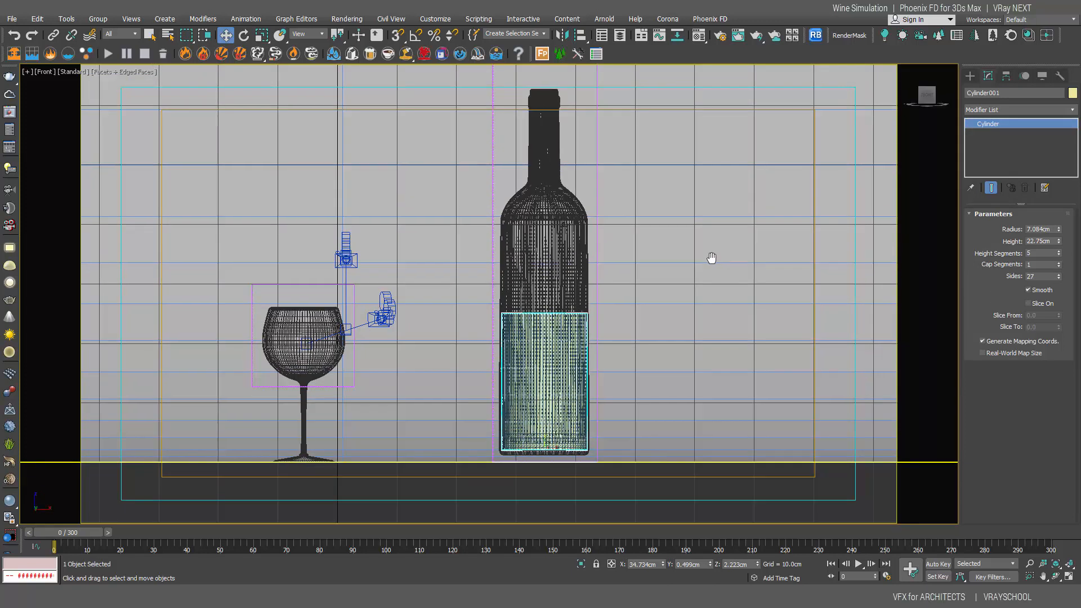
left_click(1072, 93)
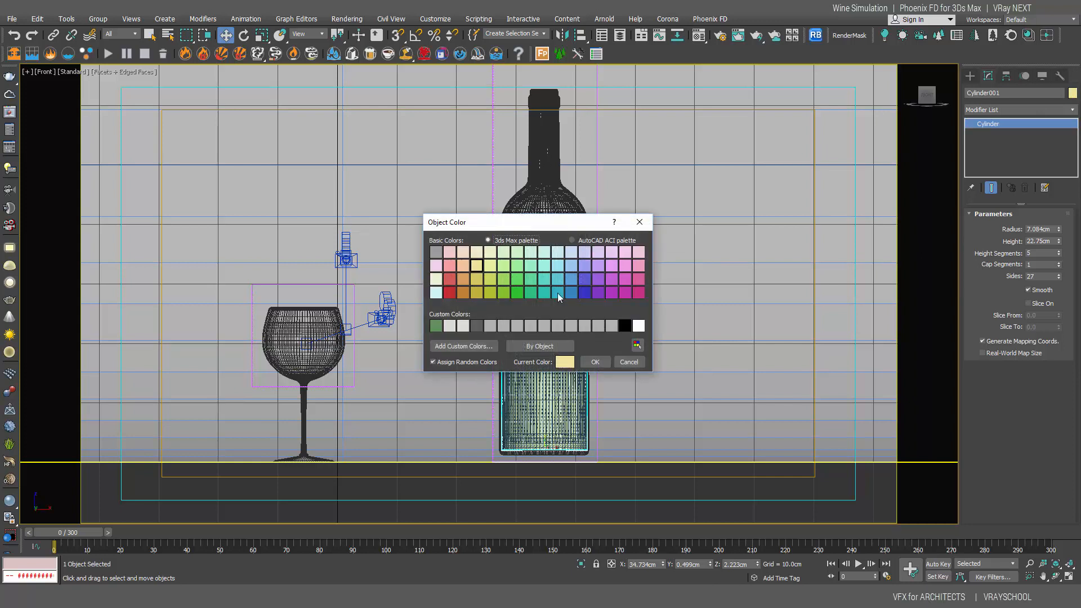
left_click(595, 293)
left_click(595, 362)
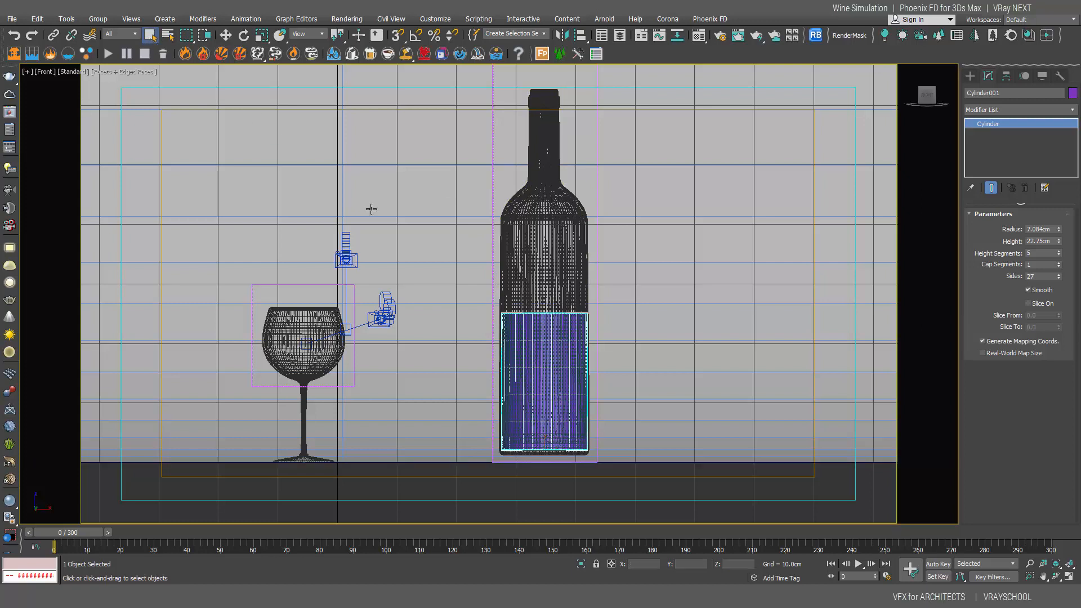
Make the cylinder non-renderable and turn on Display as Box in its object properties
left_click(149, 35)
middle_click_drag(544, 388, 545, 381)
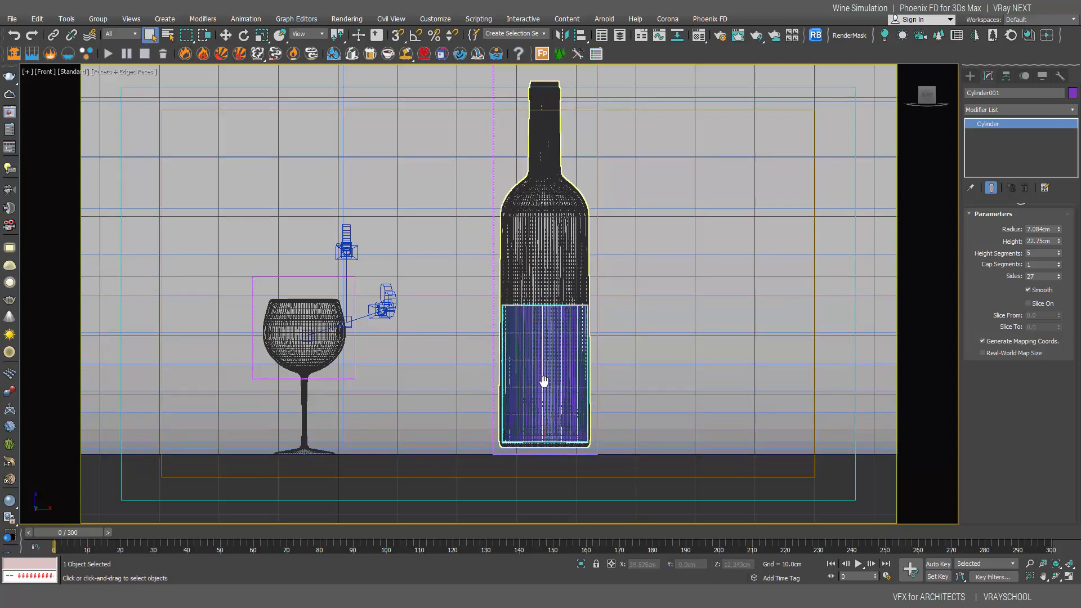
right_click(560, 332)
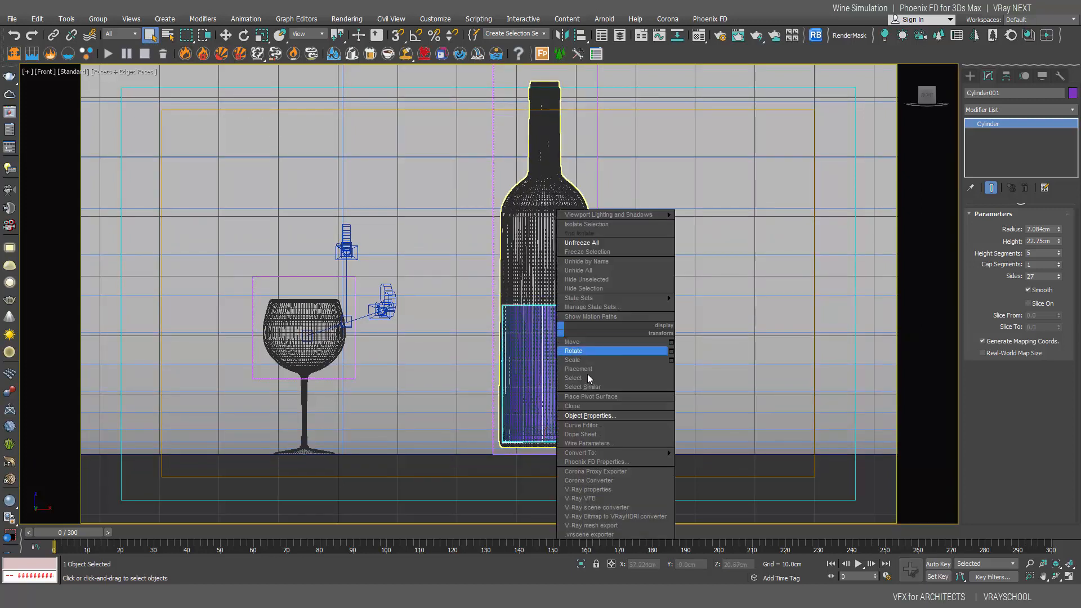
left_click(589, 410)
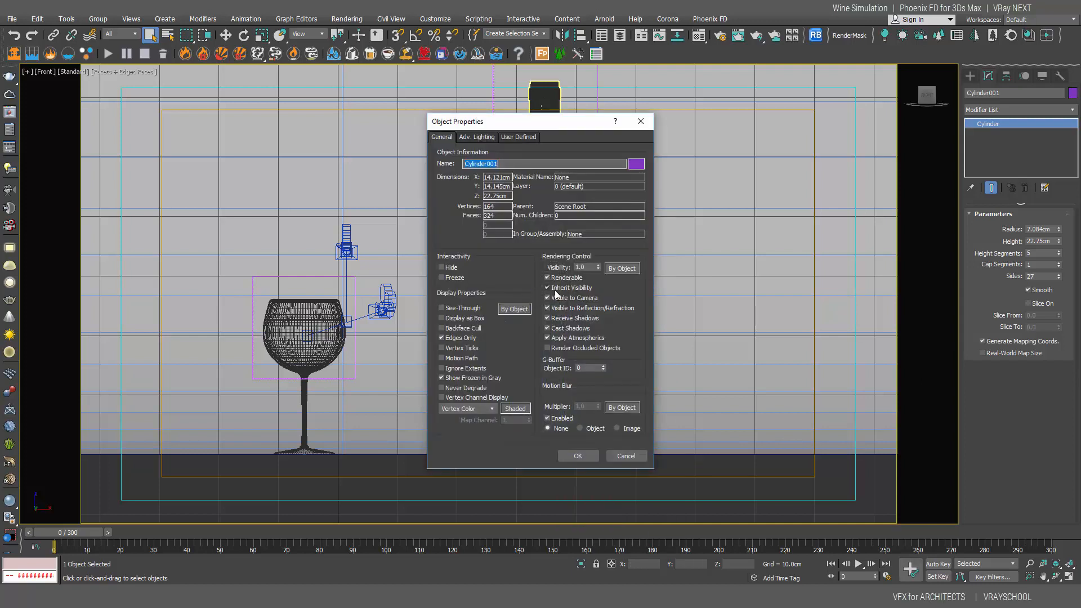
left_click_drag(535, 122, 720, 129)
left_click(733, 284)
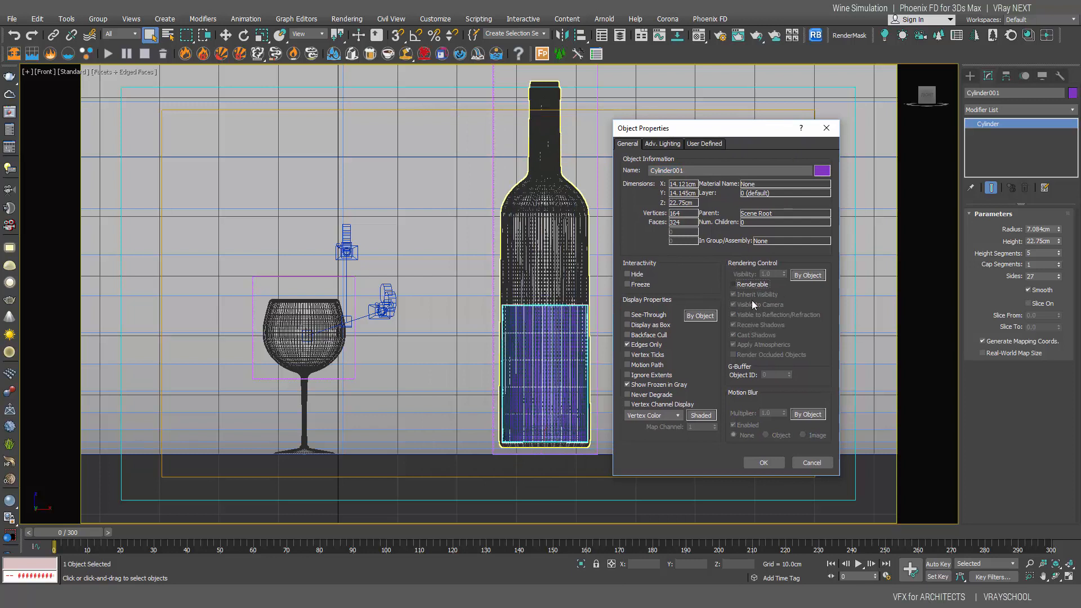
left_click(634, 327)
left_click(764, 462)
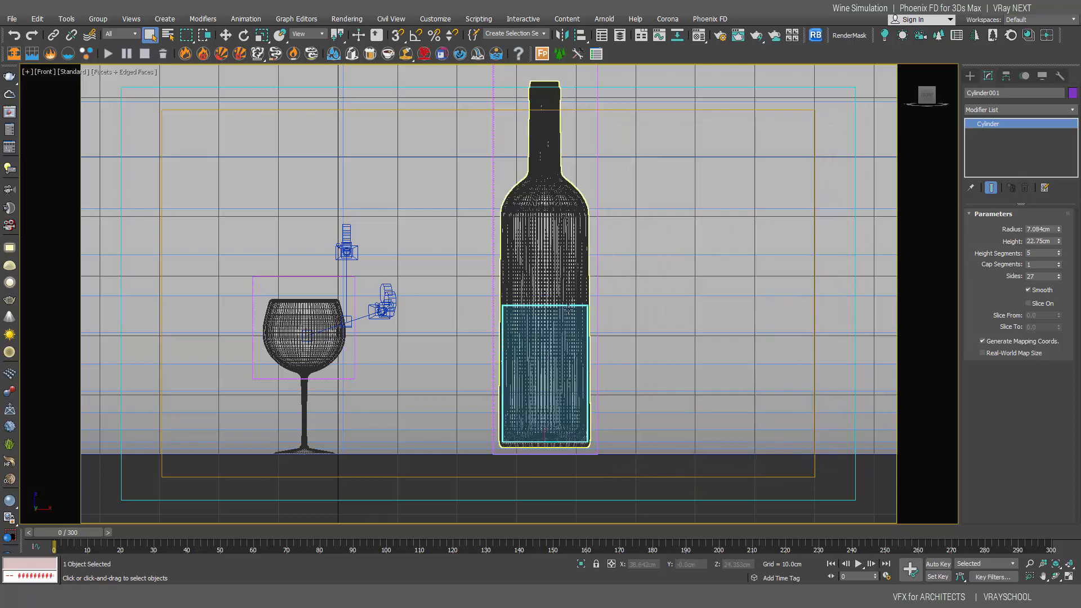
Enable Initial Liquid Fill in the cylinder's Phoenix FD properties
right_click(570, 306)
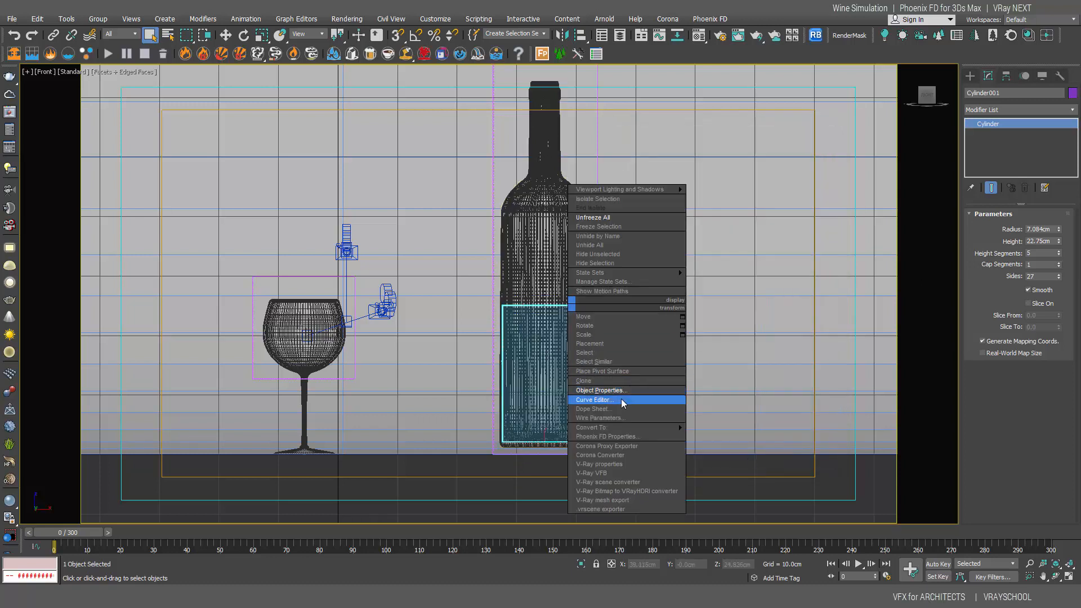
left_click(620, 437)
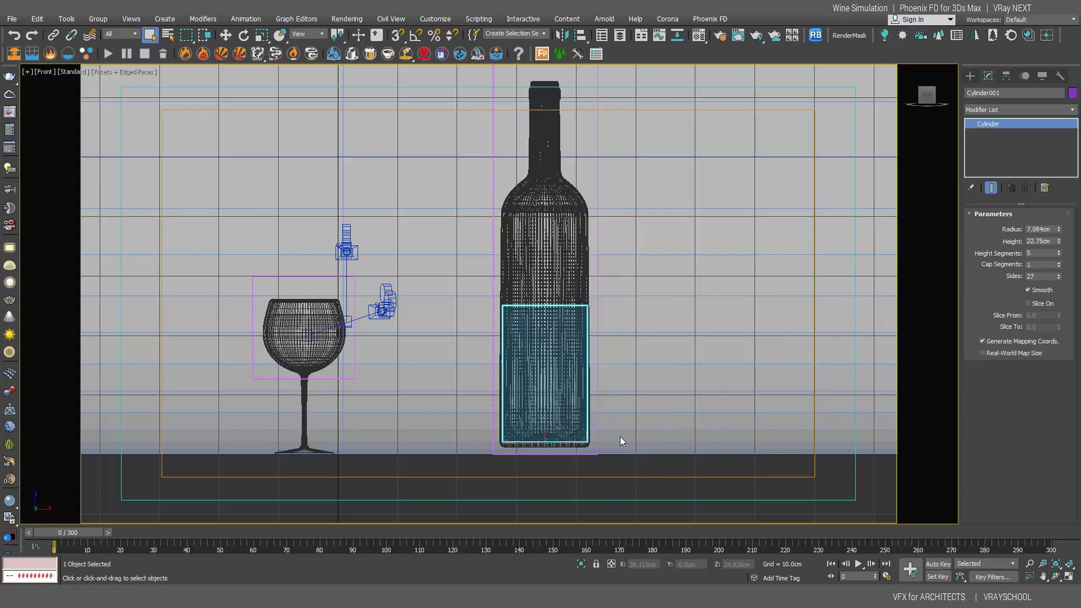
left_click(474, 254)
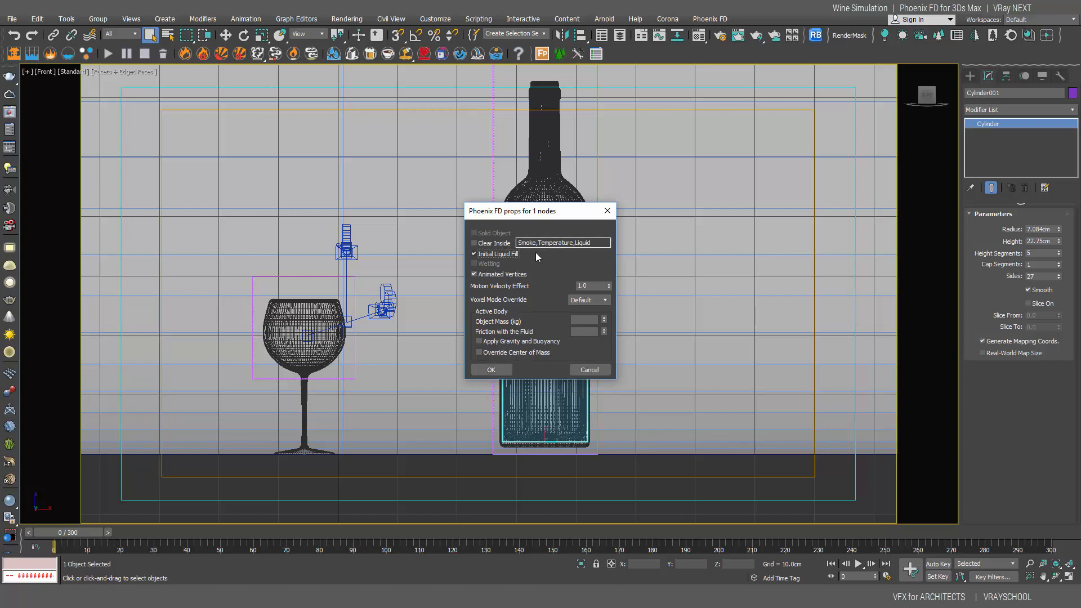
left_click(502, 370)
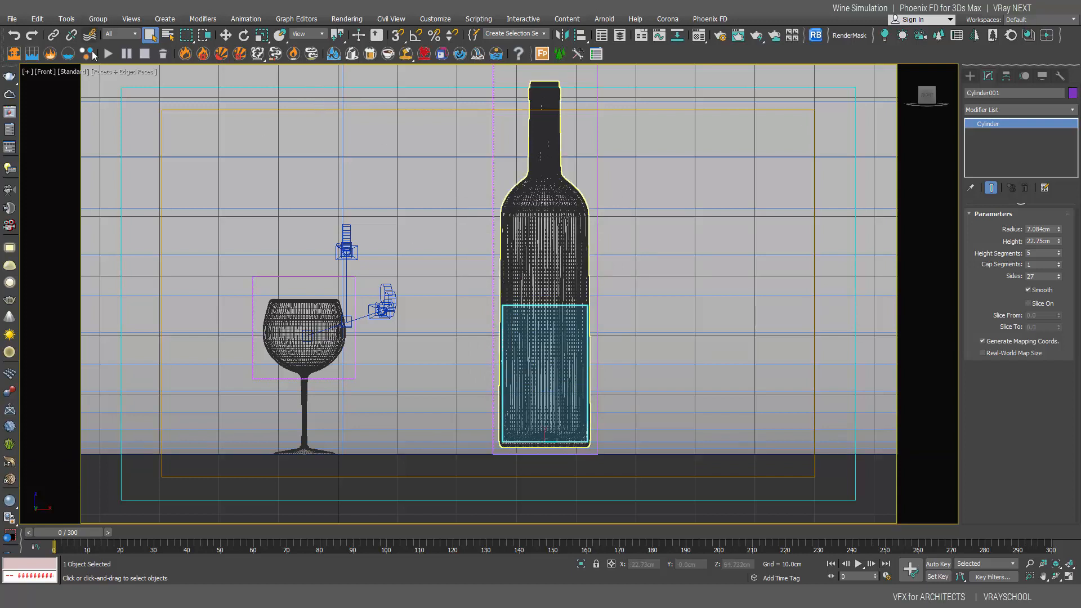
Link the cylinder to the bottle as its child and test the link by moving the bottle
left_click(55, 36)
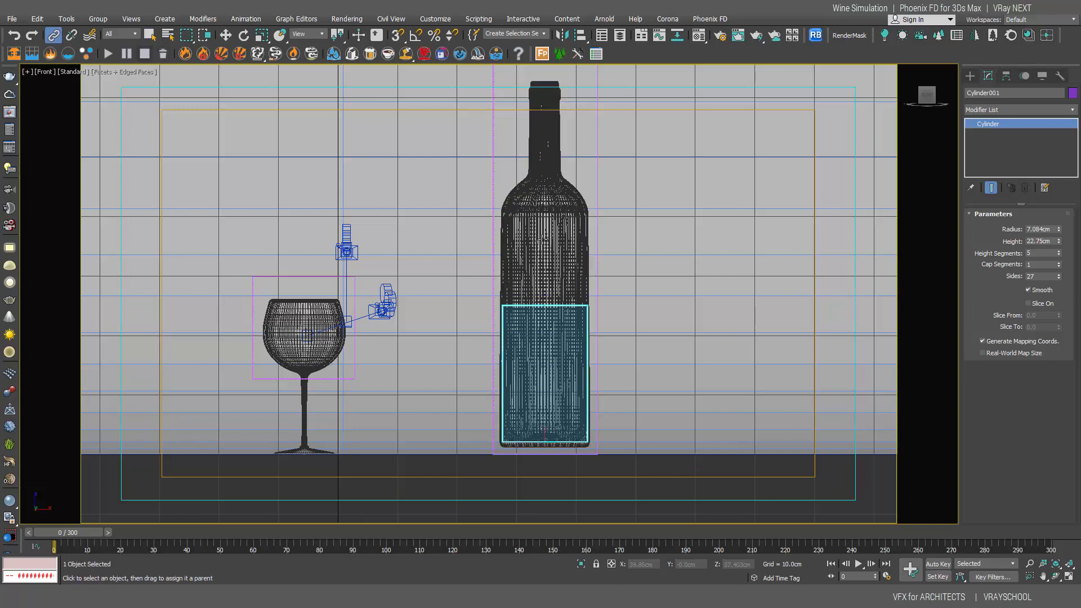
left_click_drag(527, 306, 506, 264)
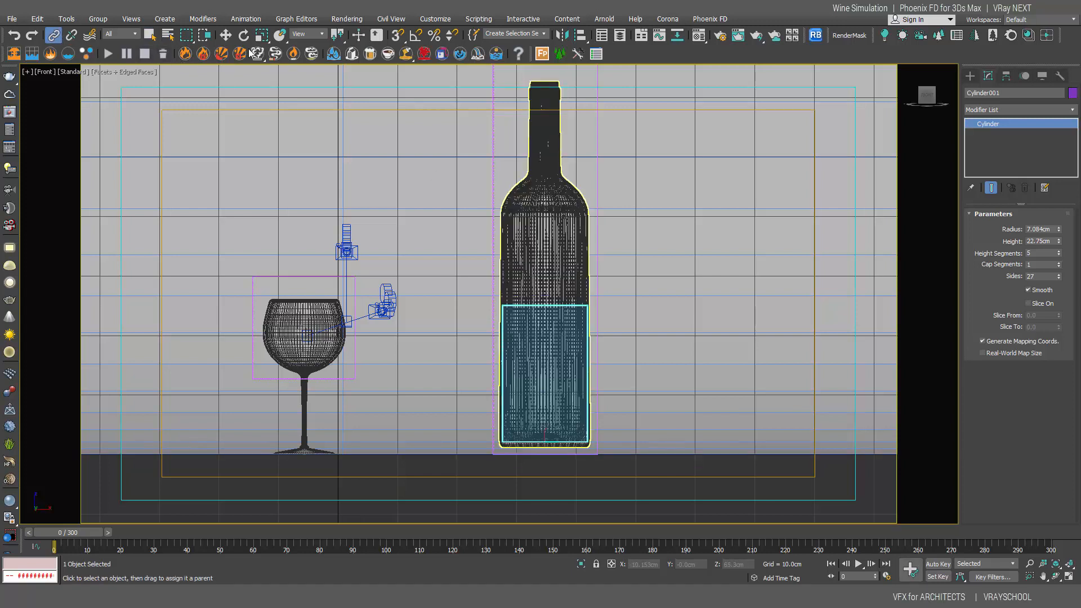
left_click(226, 35)
left_click(562, 269)
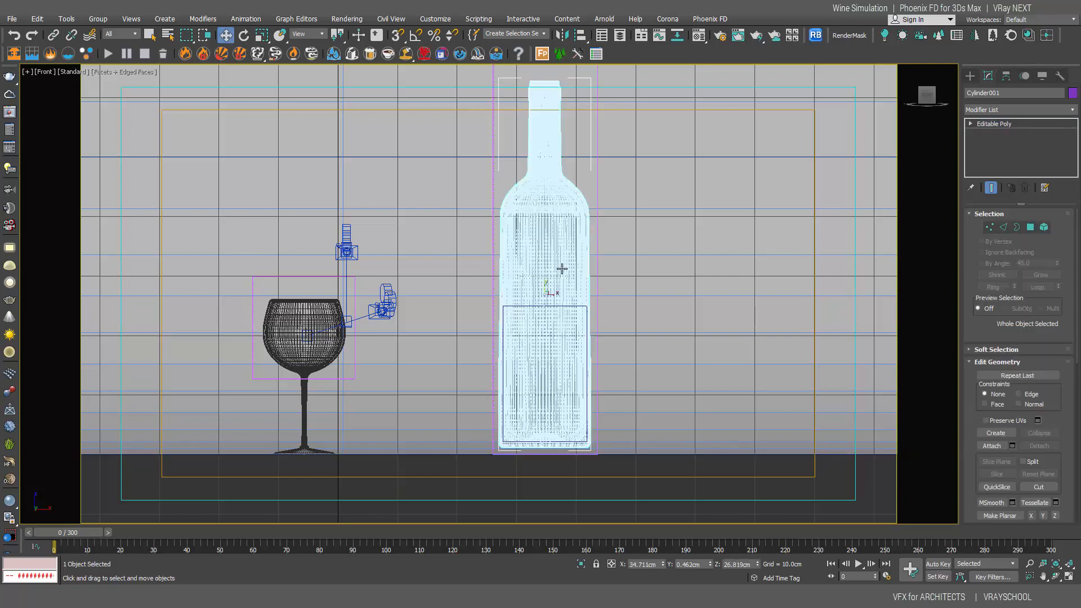
left_click_drag(557, 294, 622, 300)
right_click(622, 300)
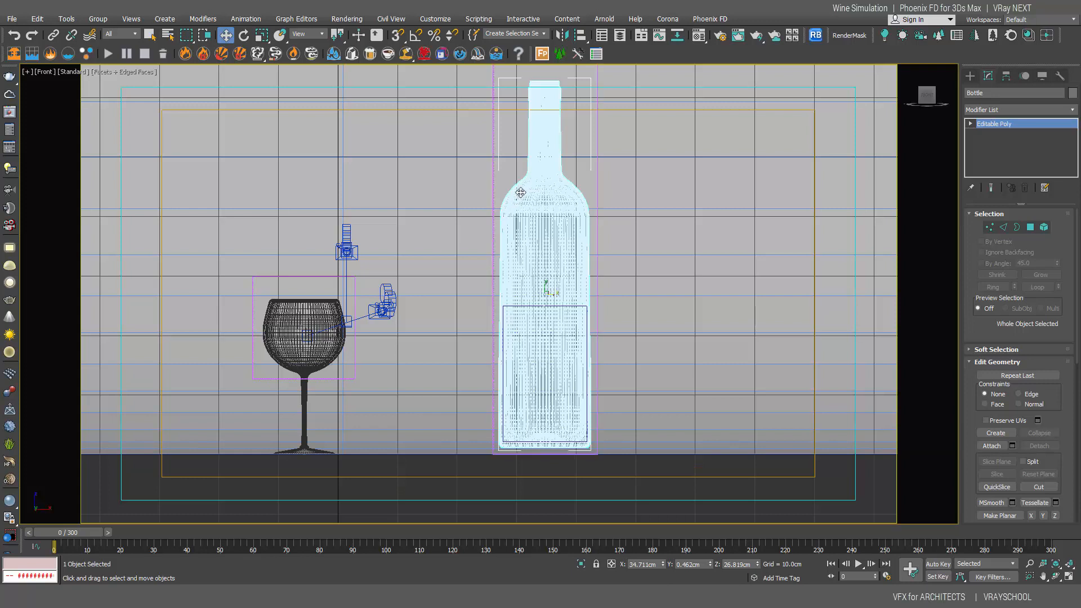
Switch the front view to Camera001
middle_click_drag(543, 269, 690, 270)
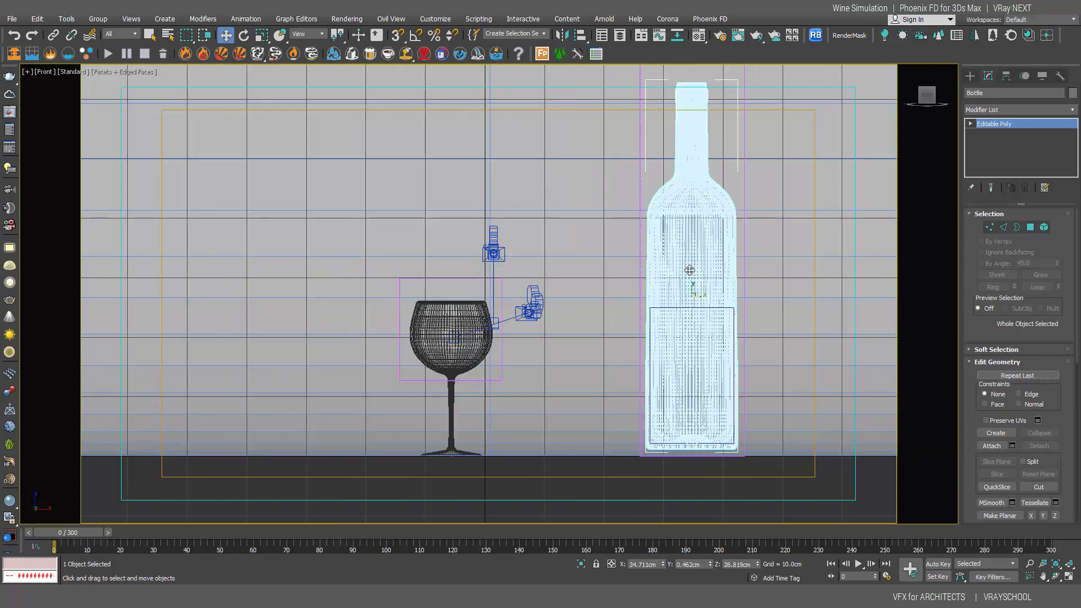
key("c")
left_click(506, 217)
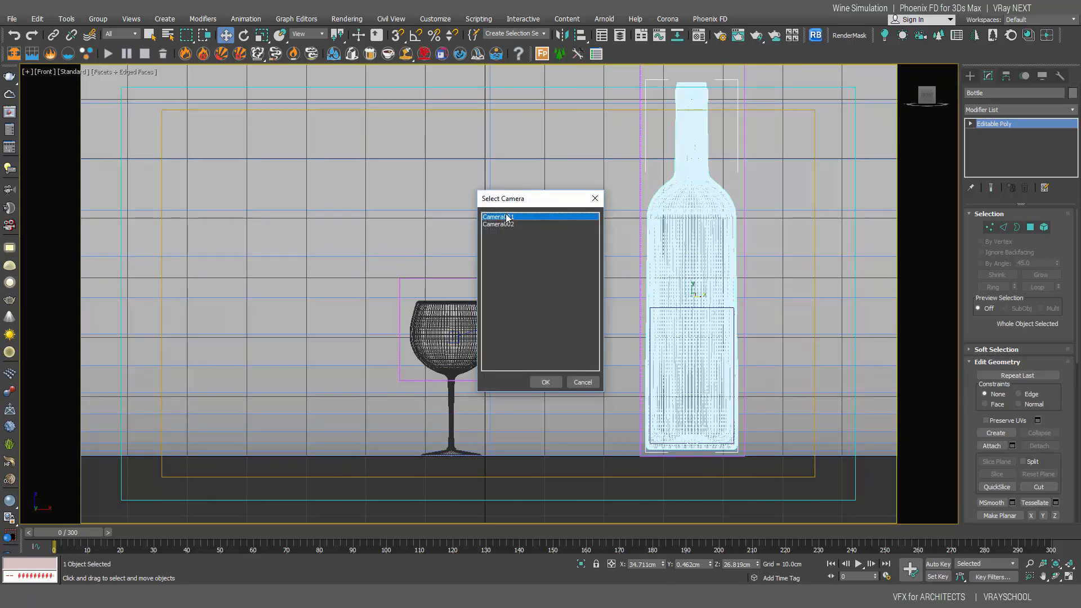
double_click(506, 218)
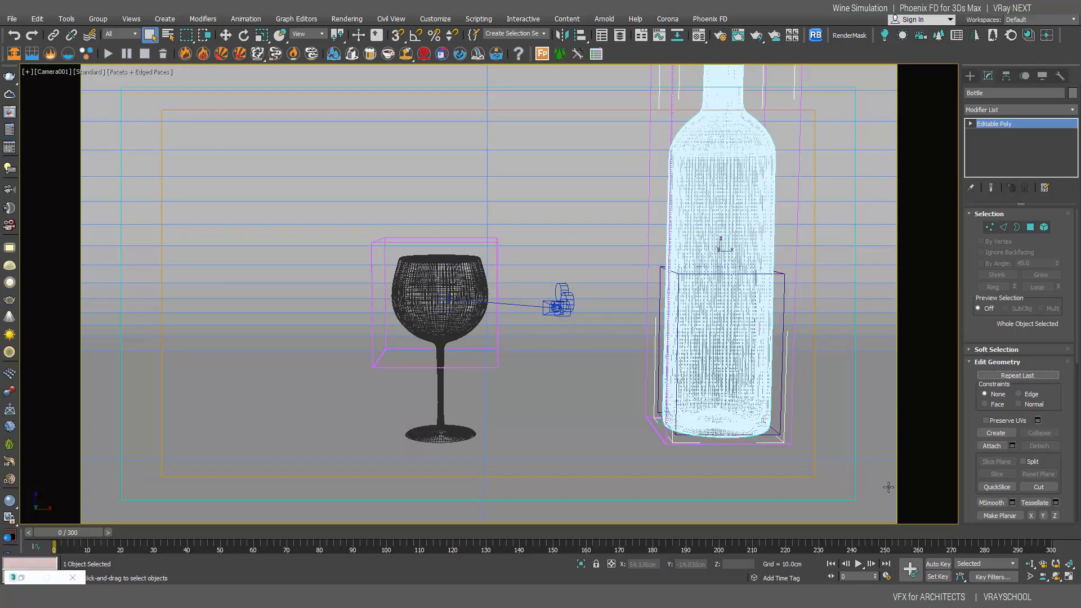
Turn on Auto Key and set a starting key for the upright bottle at frame 5
left_click(938, 564)
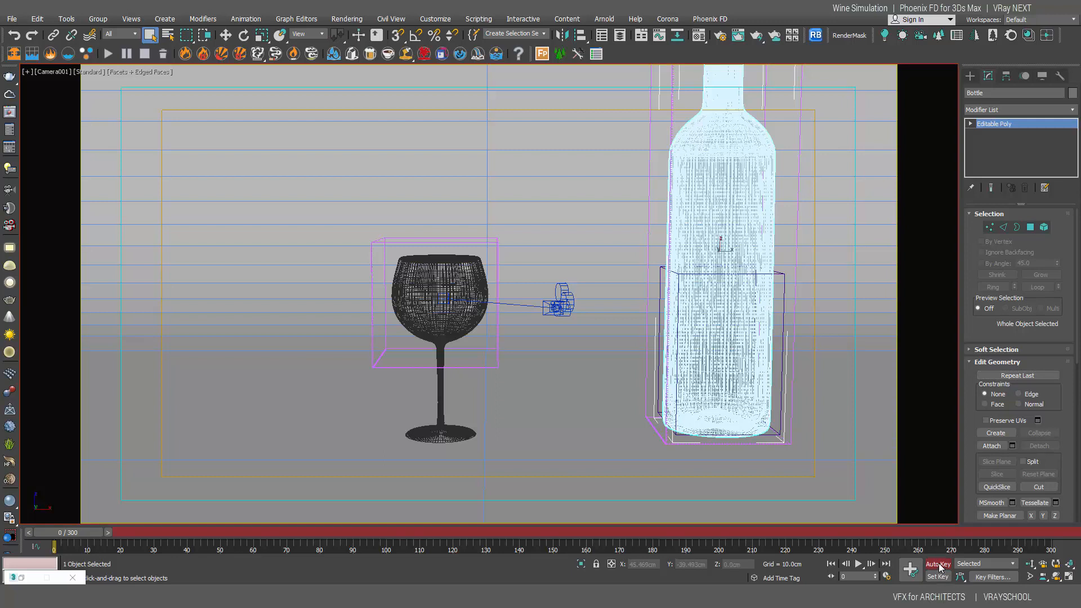
mouse_move(62, 536)
left_mouse_down()
mouse_move(497, 531)
mouse_move(57, 532)
left_mouse_up()
left_click_drag(54, 544, 92, 535)
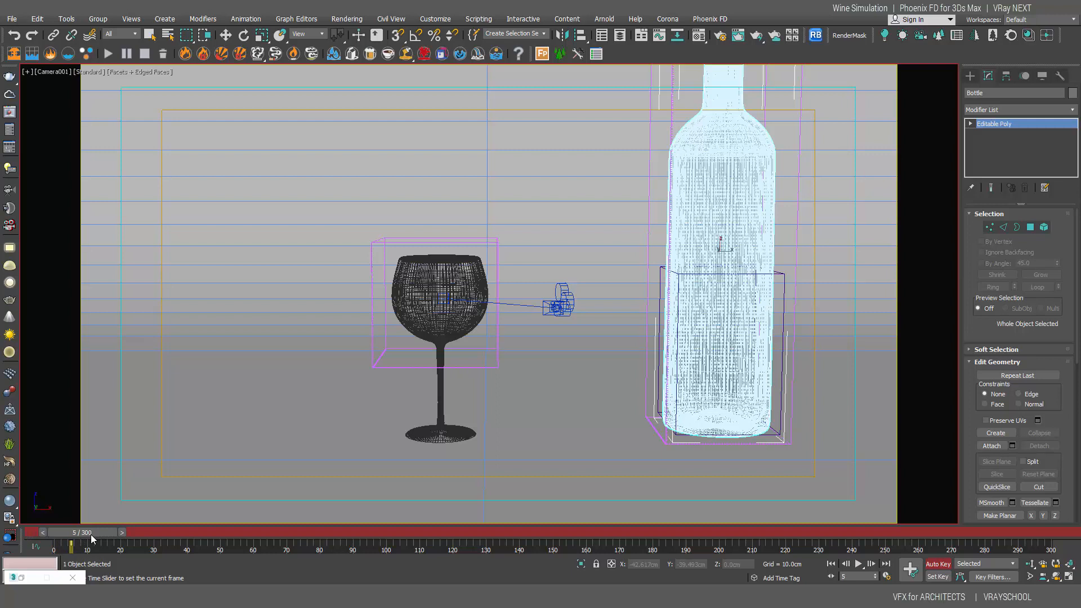
At frame 113, rotate the bottle -90 degrees about Y toward the glass and raise it to about Z 30.95 cm
left_click_drag(92, 537, 333, 545)
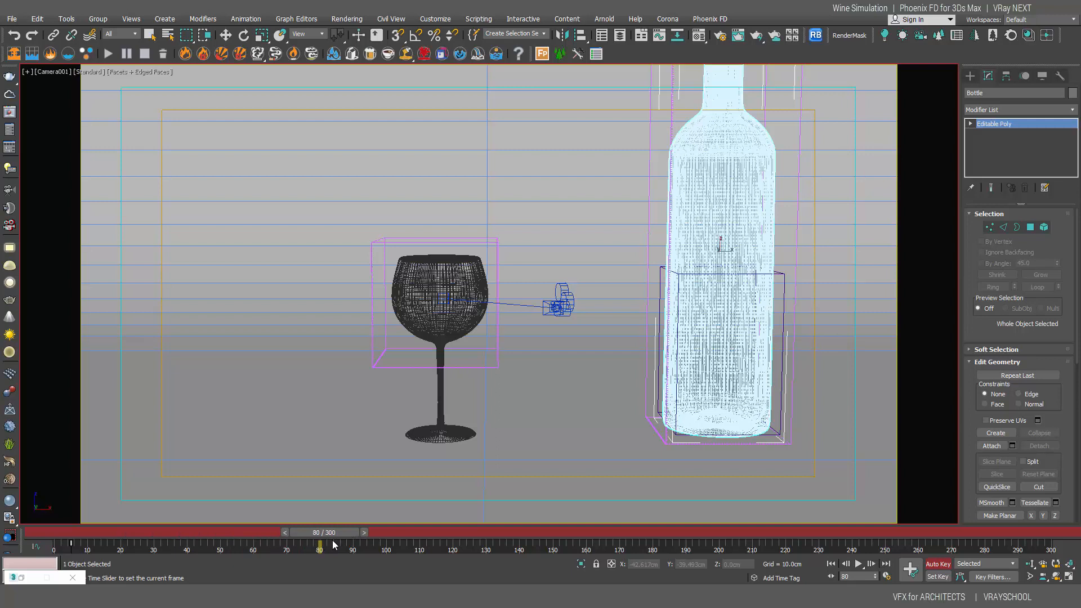
left_click_drag(332, 544, 440, 544)
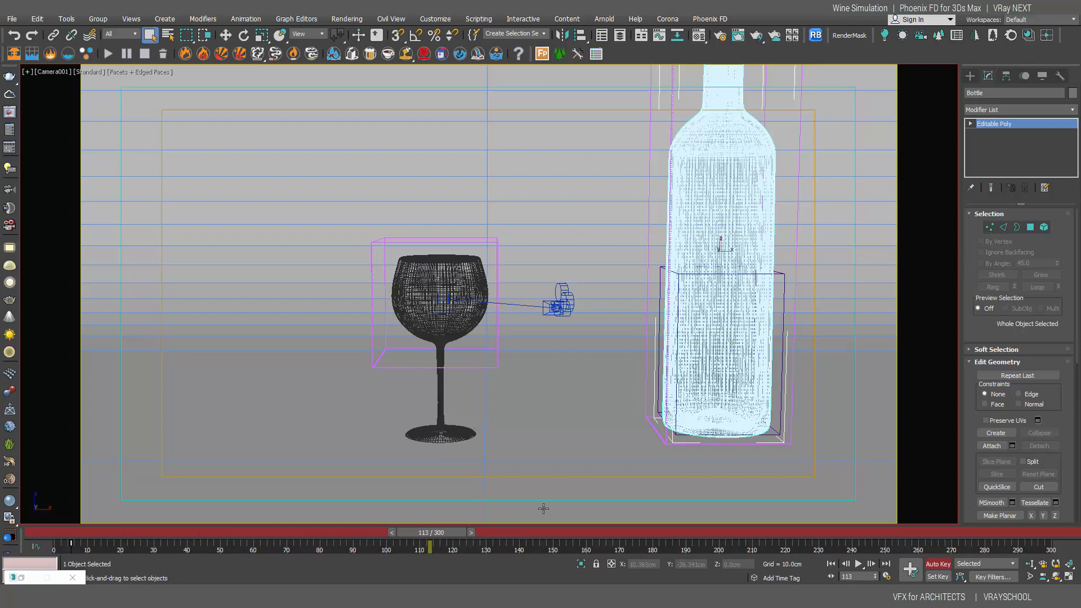
right_click(179, 134)
left_click(198, 180)
left_click(244, 37)
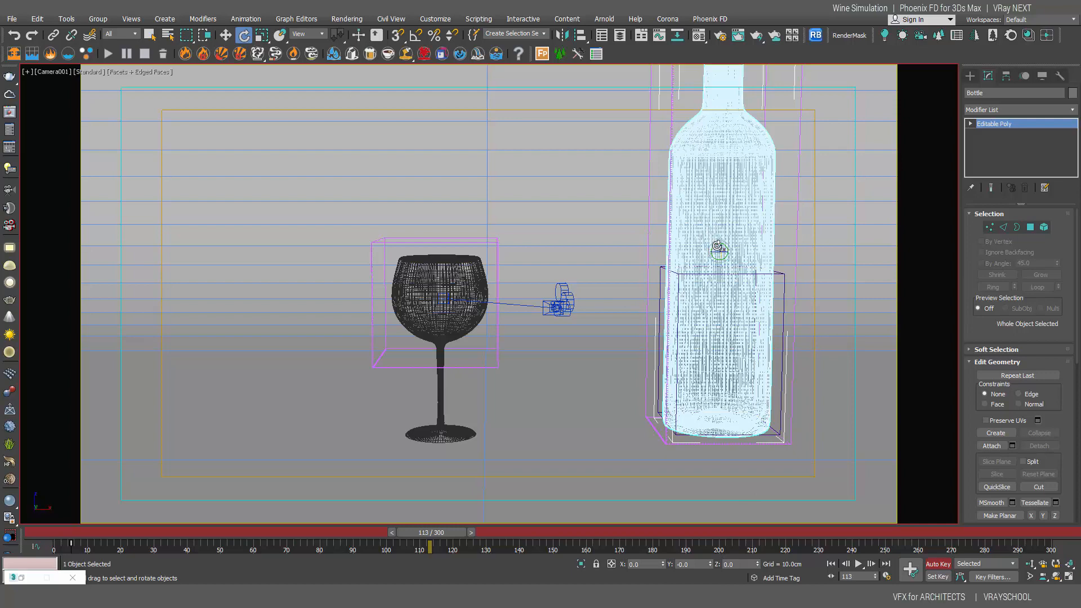
left_click_drag(718, 248, 719, 451)
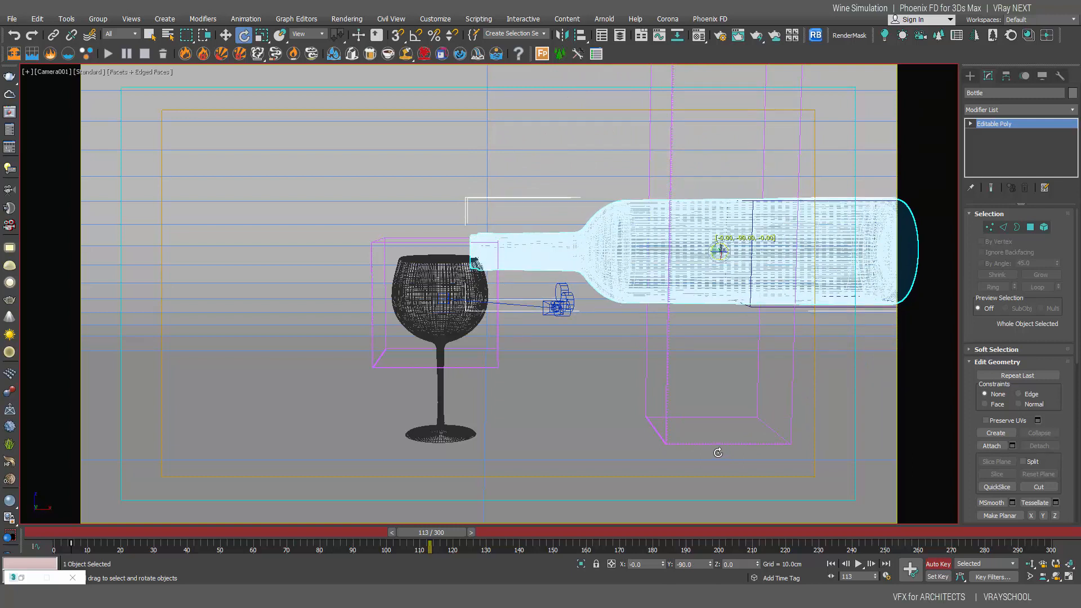
left_click(226, 35)
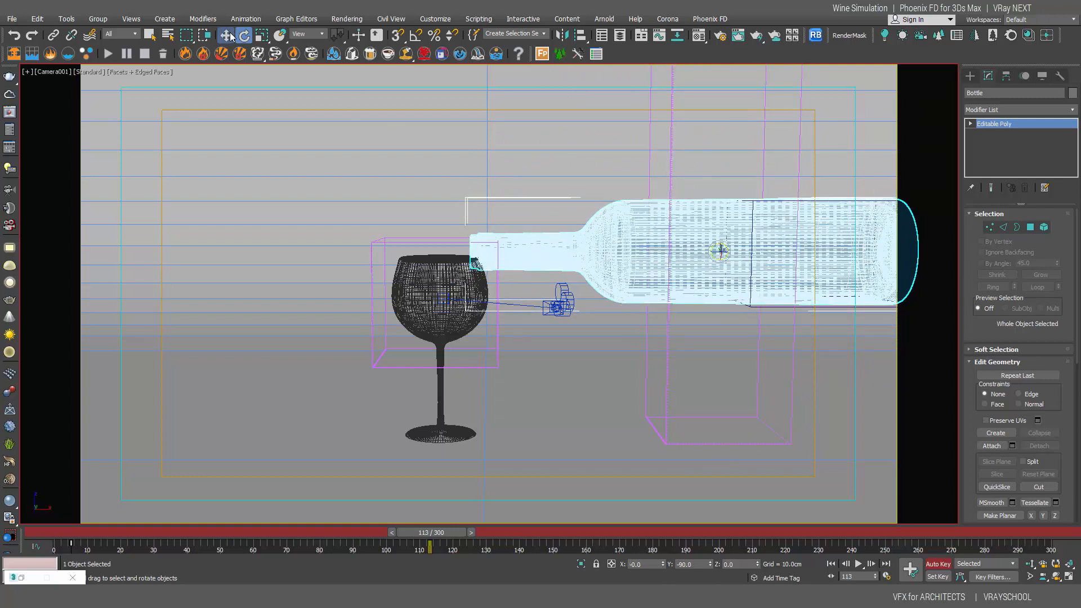
left_click_drag(721, 240, 725, 213)
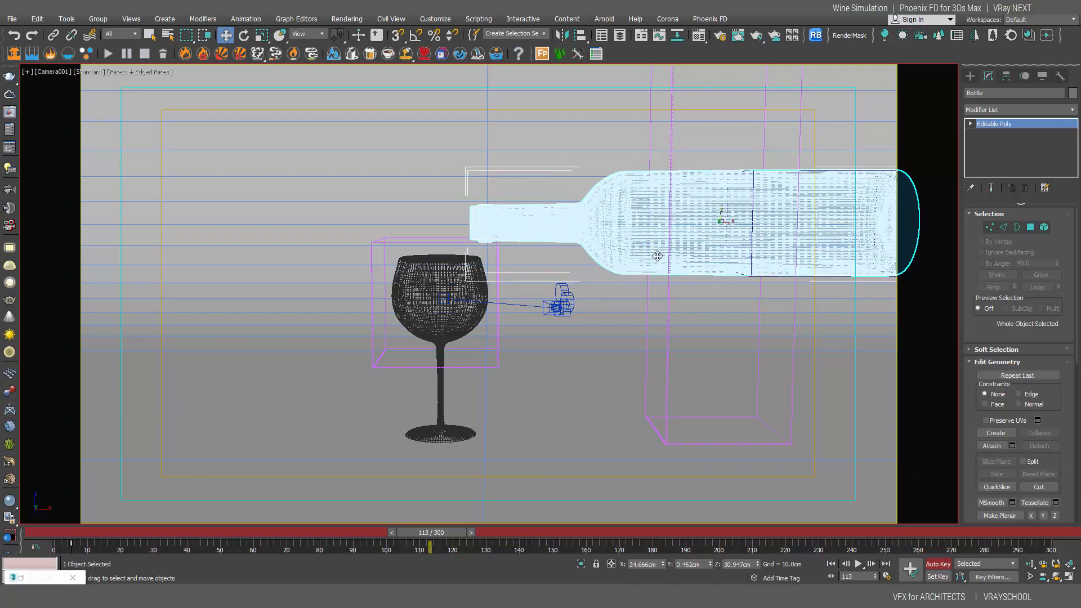
At frame 142, return the bottle to upright by setting its Y rotation to 0
left_click_drag(440, 534, 335, 525)
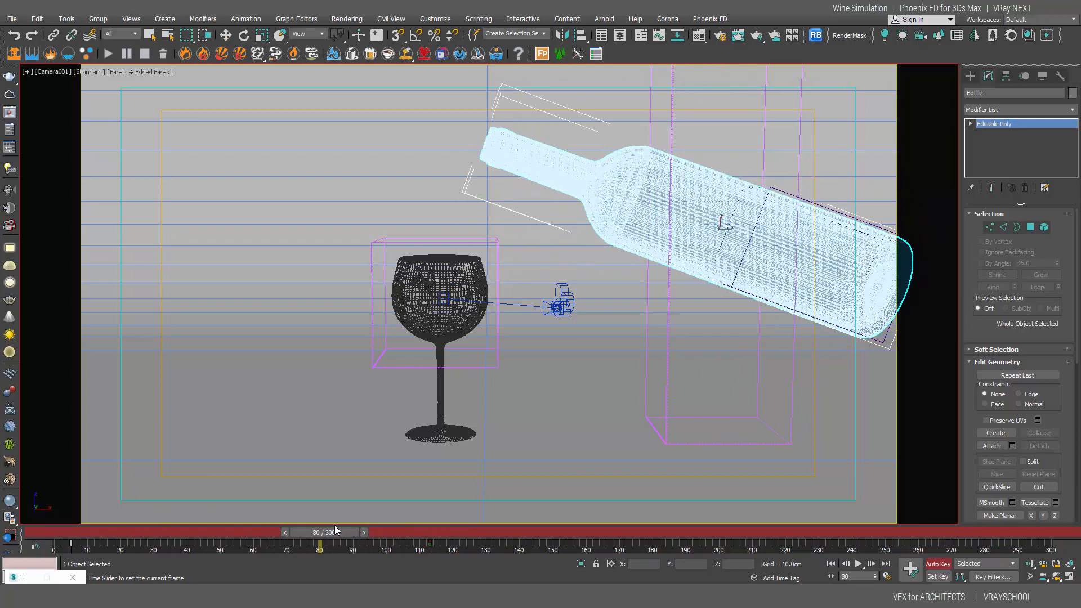
key("w")
left_click_drag(336, 526, 531, 544)
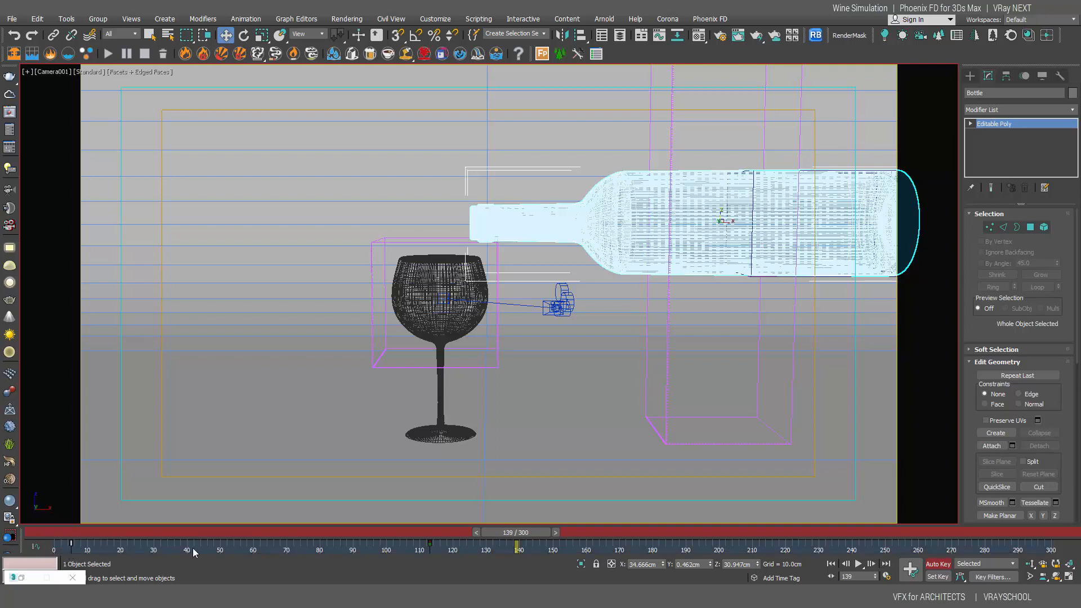
mouse_move(552, 532)
left_mouse_down()
mouse_move(572, 533)
mouse_move(541, 532)
left_mouse_up()
key("w")
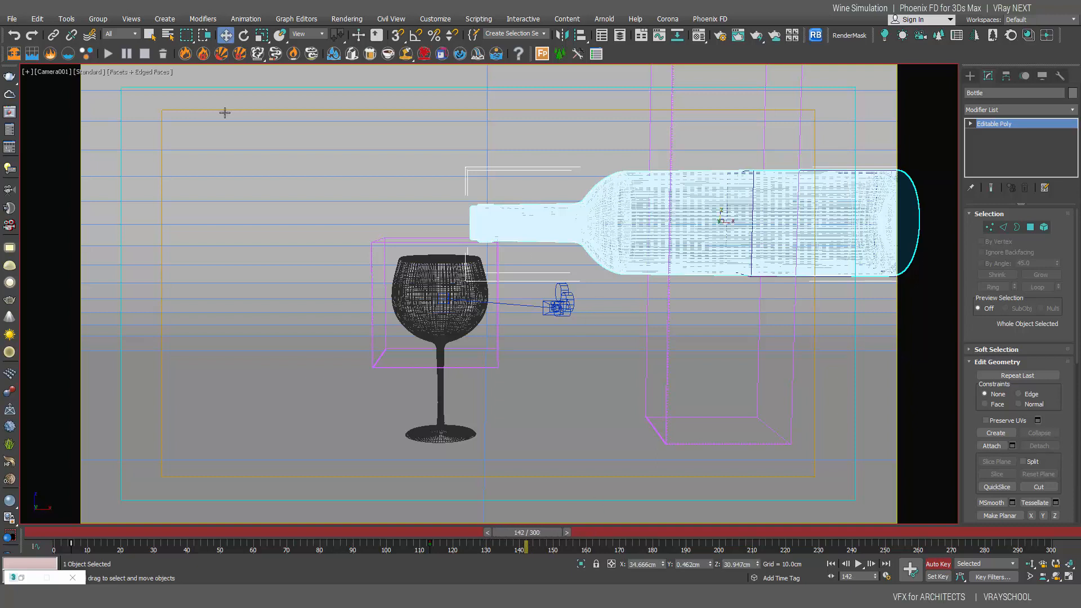
left_click(243, 35)
left_click(691, 564)
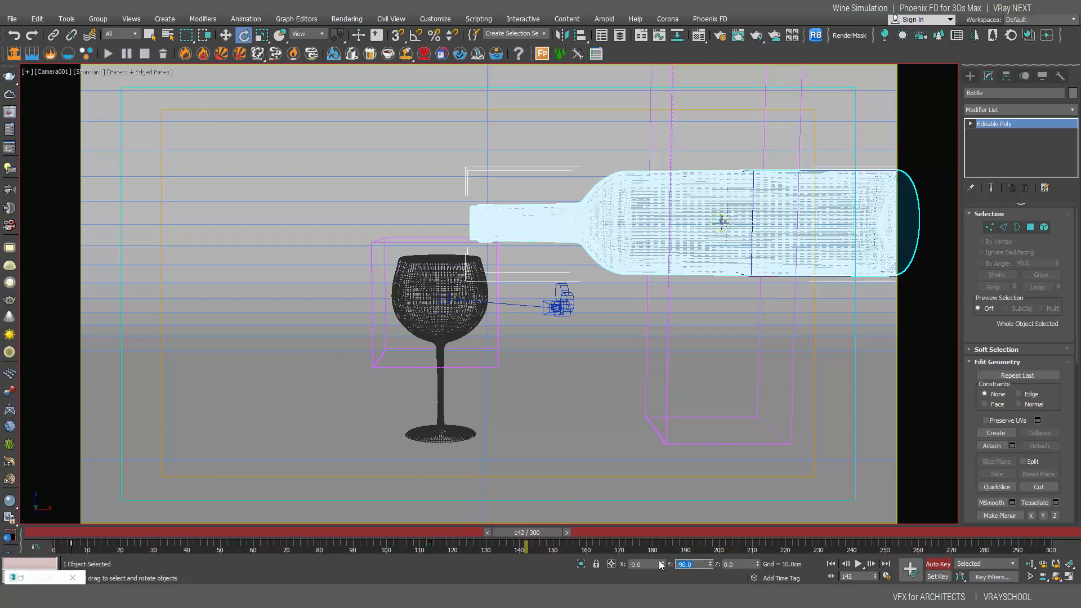
type("0")
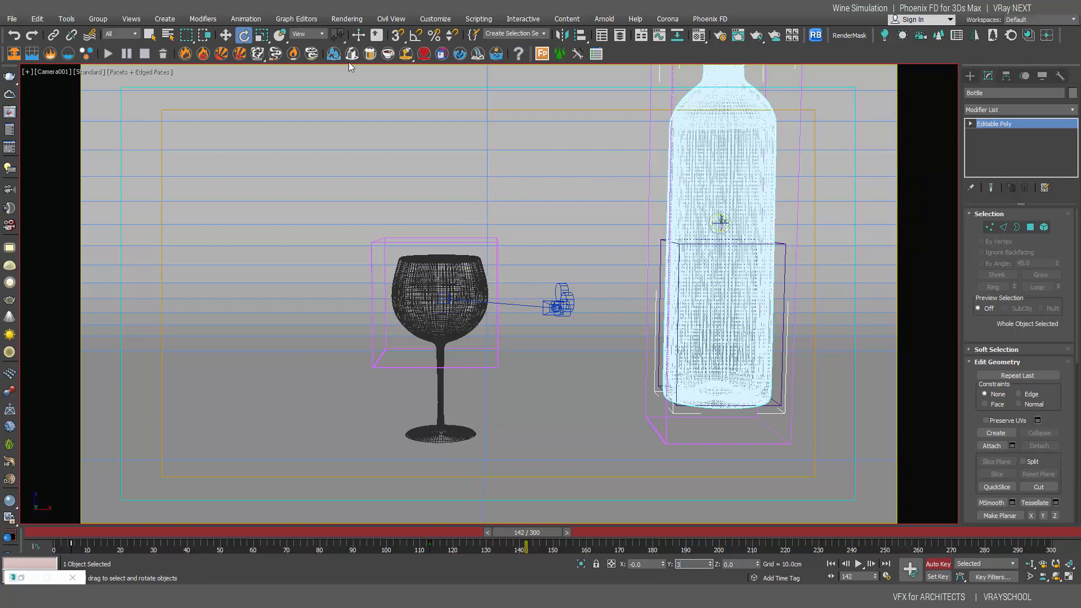
left_click(225, 35)
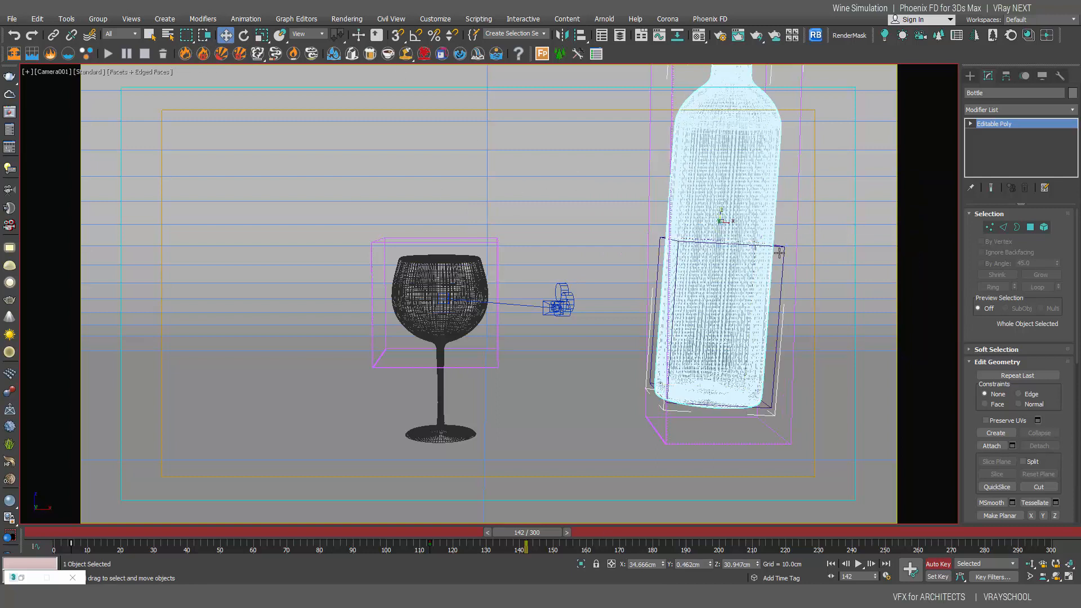
key("ctrl+z")
Lower the bottle to about Z 27.05 cm at frame 142 in the front view, then return to Camera001
key("f")
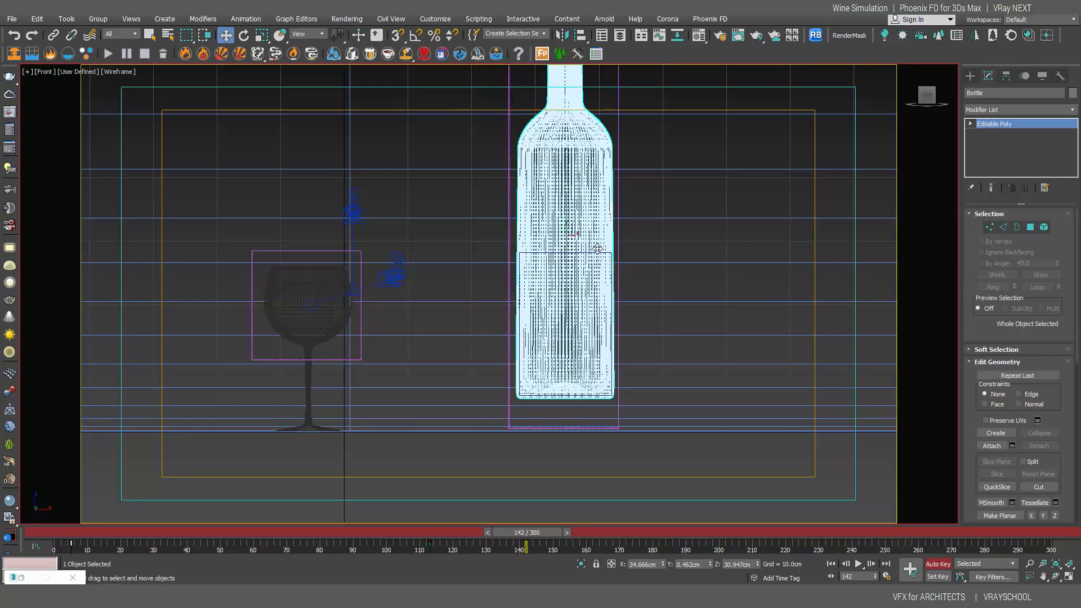
left_click_drag(567, 231, 569, 253)
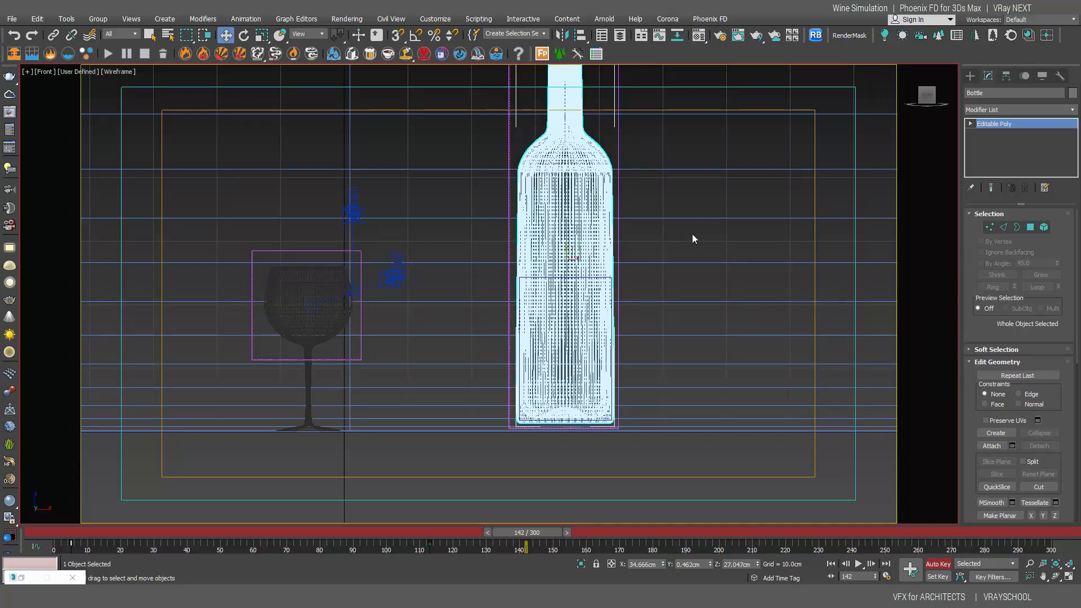
key("c")
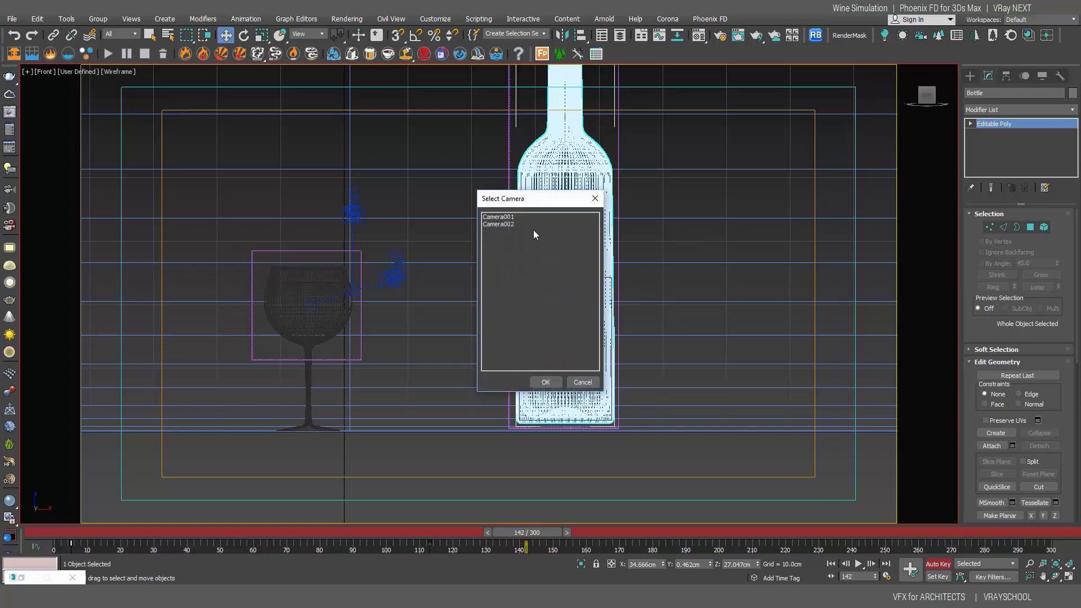
double_click(522, 218)
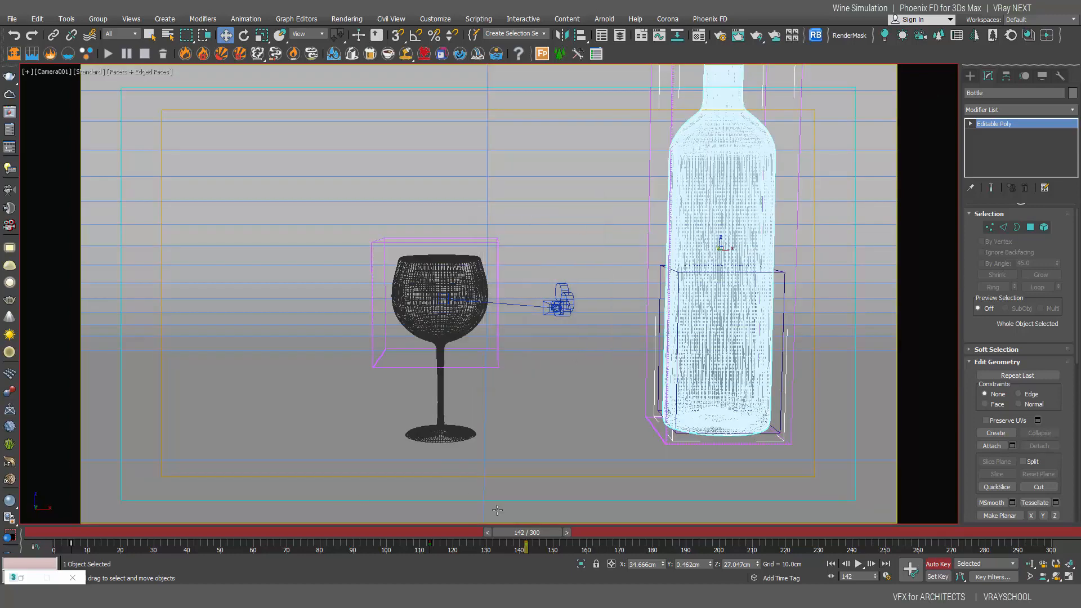
At frame 80, rotate the bottle about Y until it lies nearly horizontal above the glass
left_click_drag(545, 529, 346, 516)
key("w")
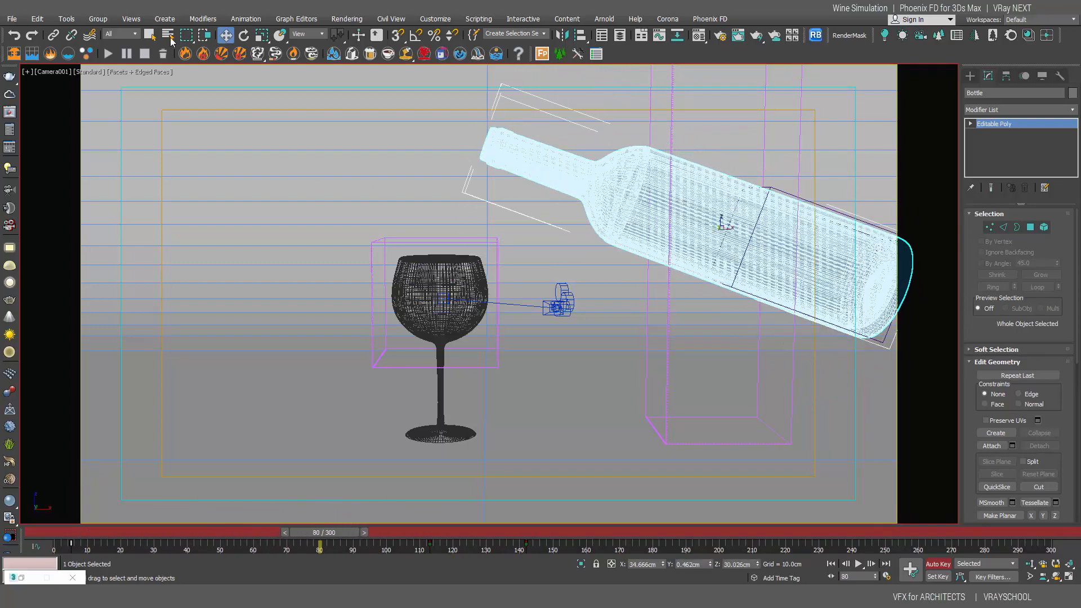
left_click(244, 35)
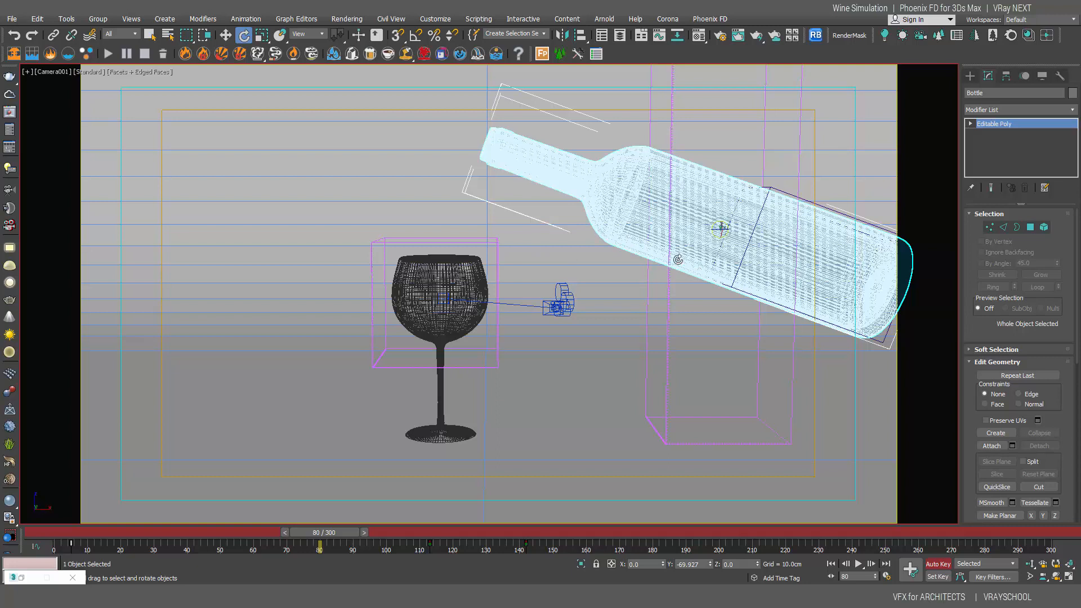
left_click_drag(711, 227, 713, 254)
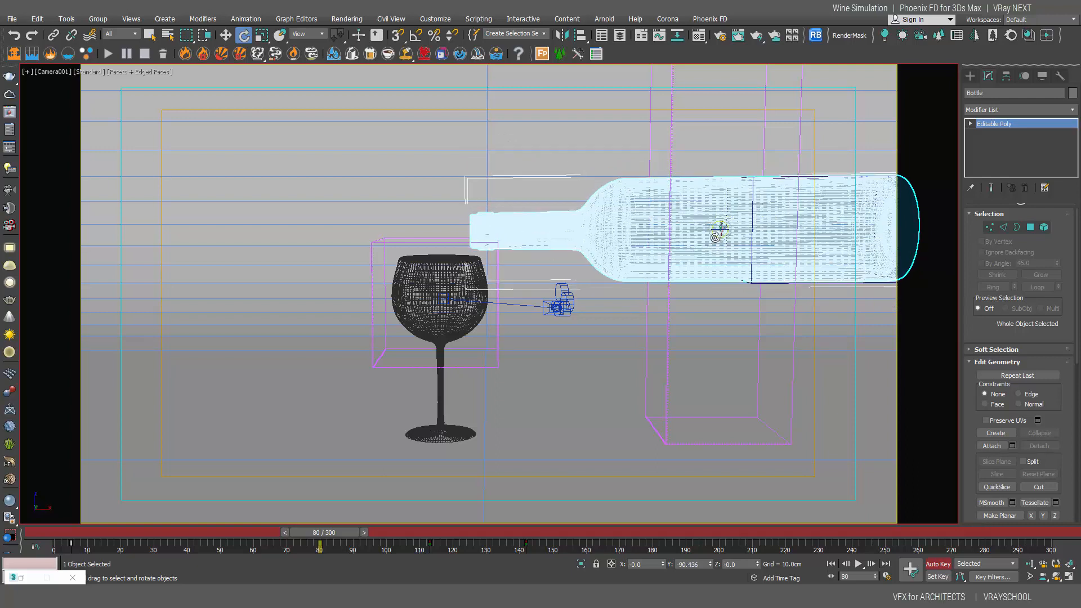
At frame 110, tilt the bottle slightly further toward the glass, to about -92.3 degrees in Y
left_click_drag(345, 534, 440, 526)
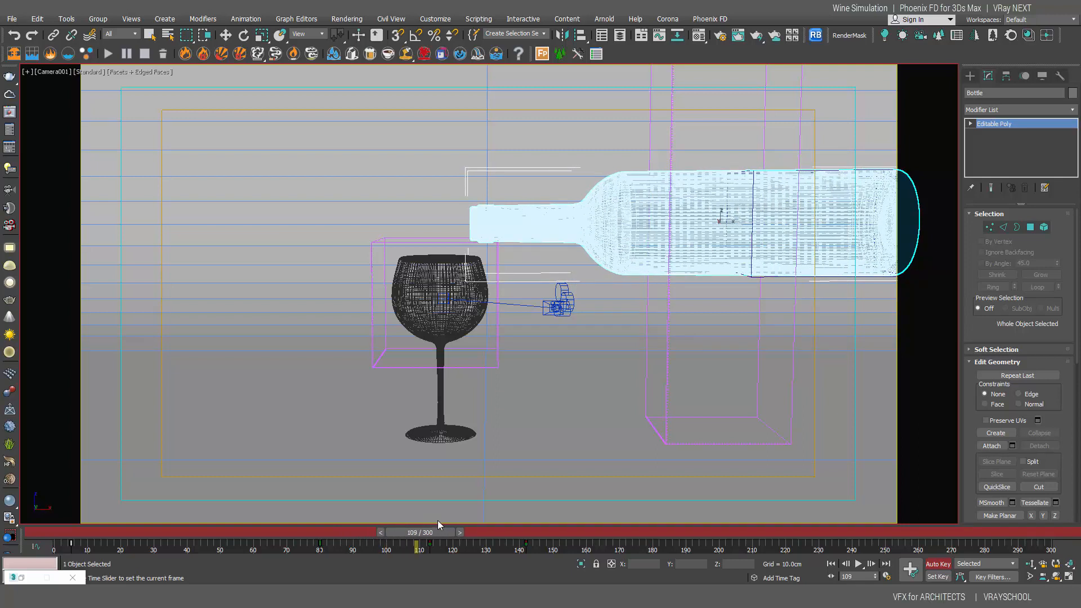
key("e")
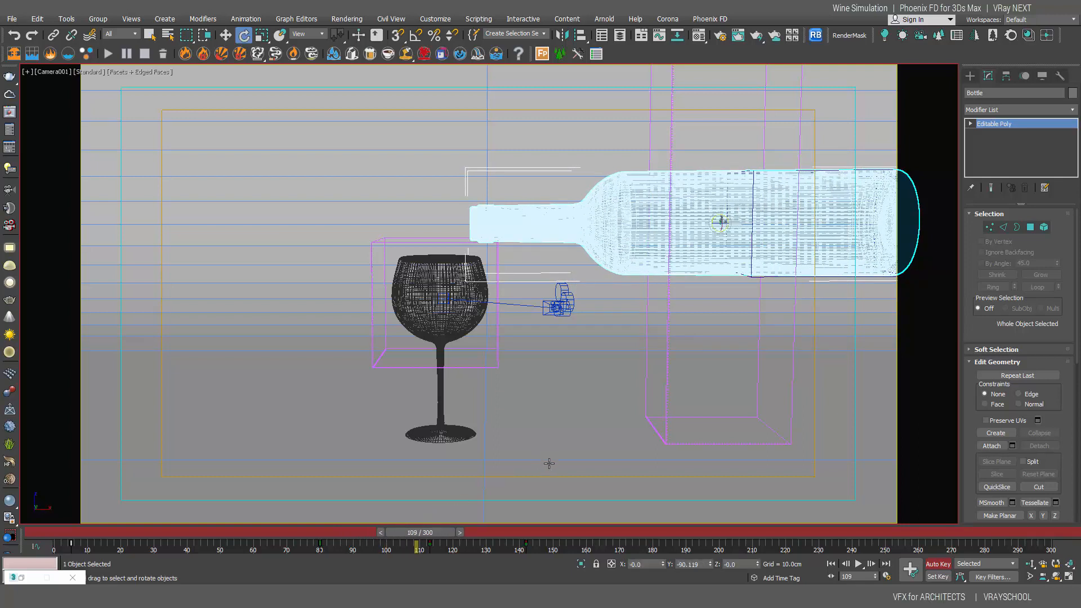
left_click(467, 532)
left_click_drag(437, 529, 399, 528)
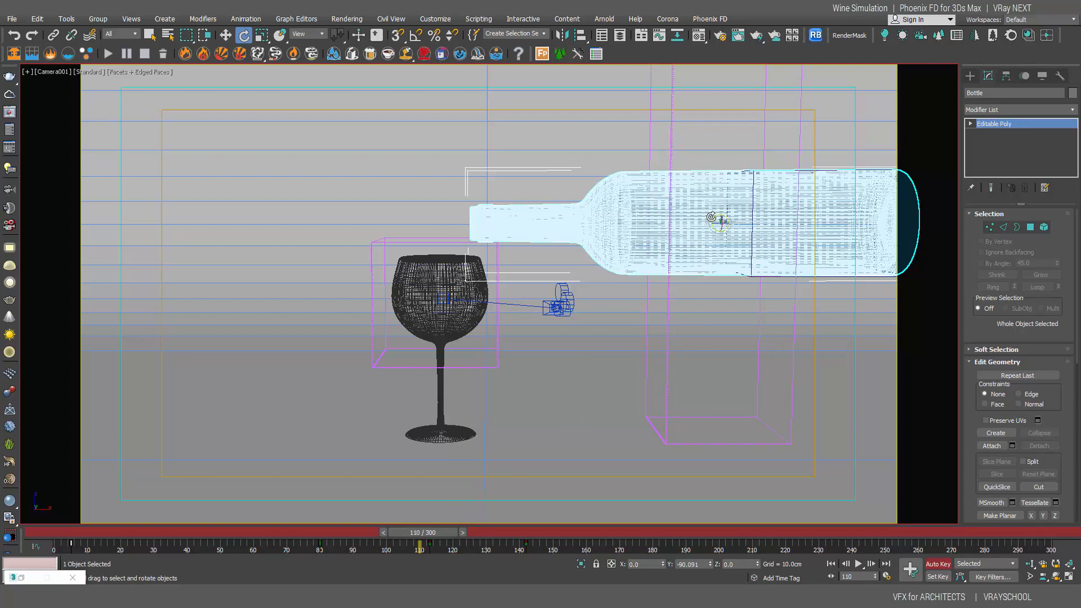
left_click_drag(711, 218, 716, 222)
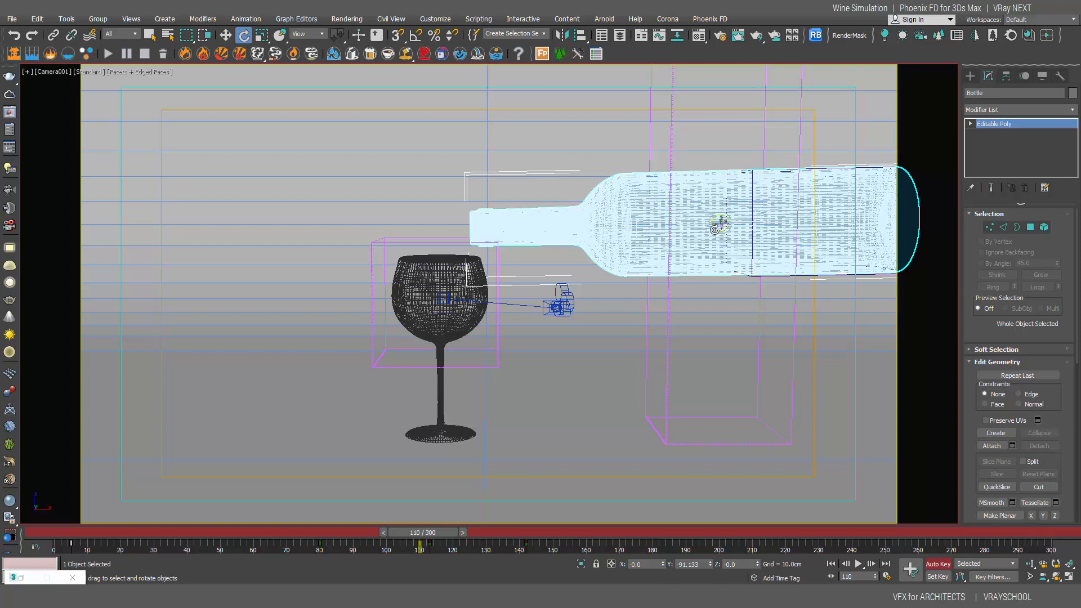
left_click_drag(714, 229, 715, 230)
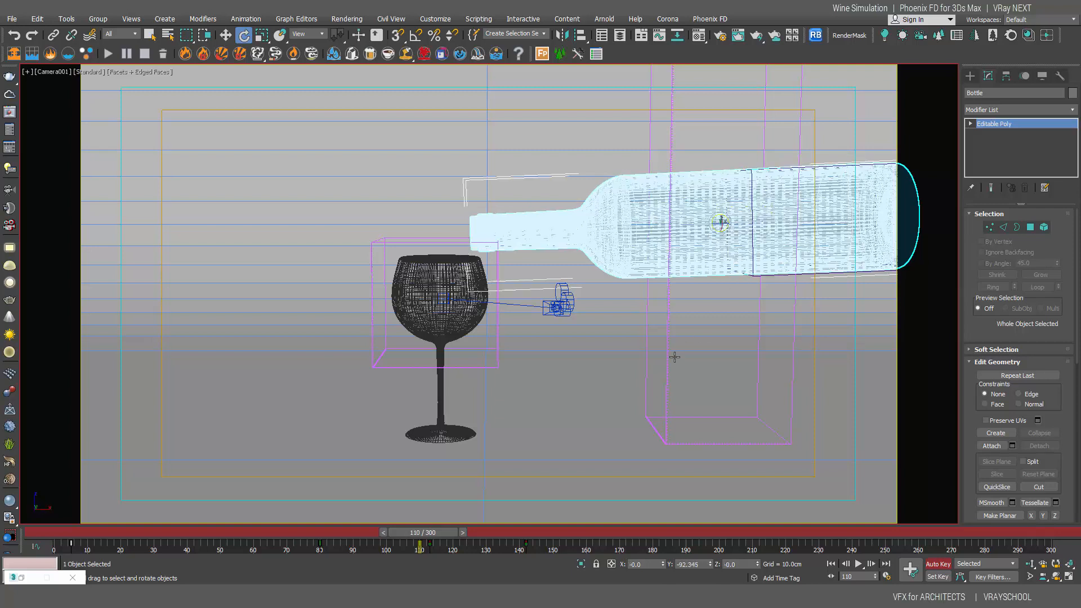
Go back to frame 80 and ease the bottle's Y rotation to about -89.9 degrees
left_click_drag(433, 532, 336, 523)
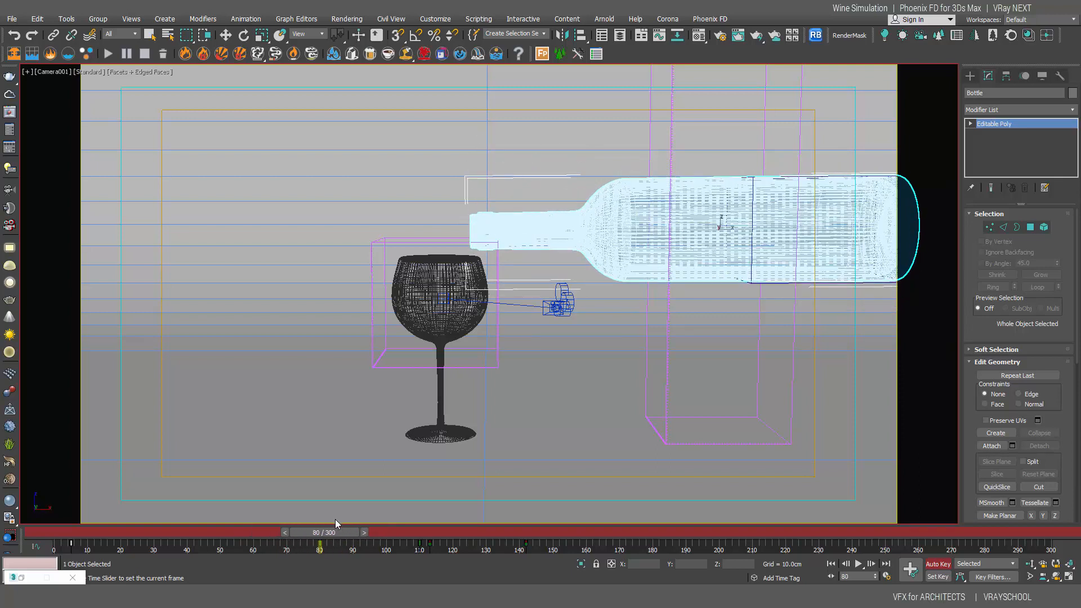
key("e")
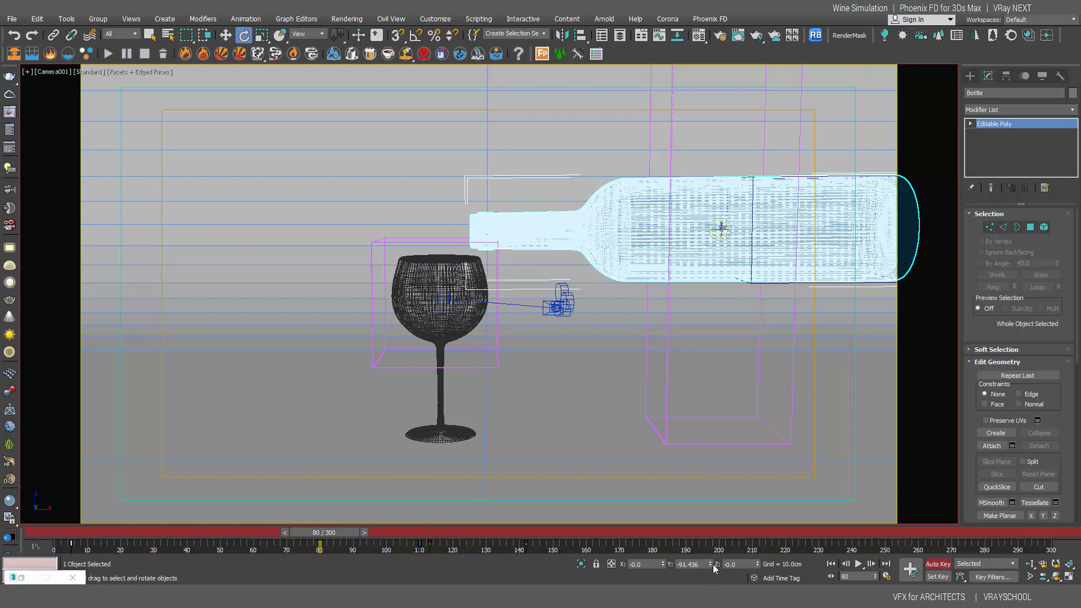
left_click_drag(713, 566, 712, 563)
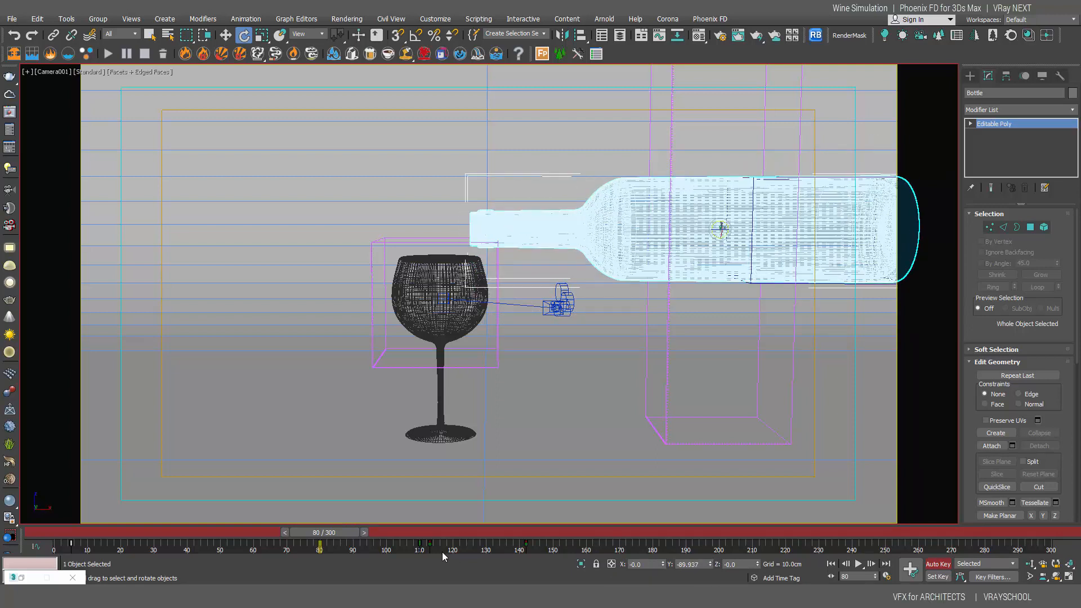
At frame 126, adjust the bottle's tilt about Y for its return swing and check the motion up to frame 166
left_click_drag(313, 532, 488, 567)
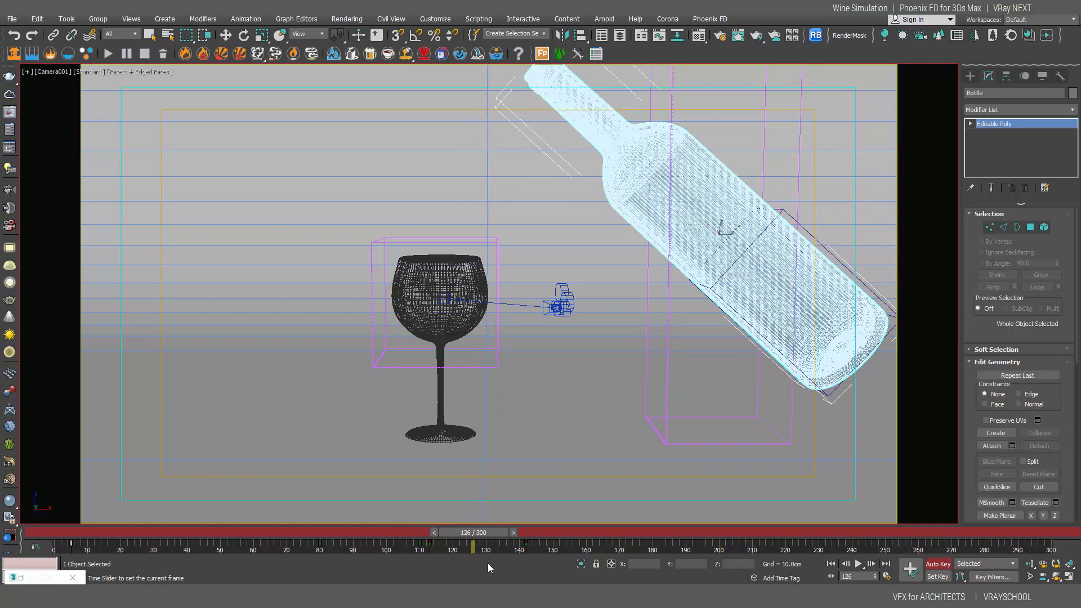
key("e")
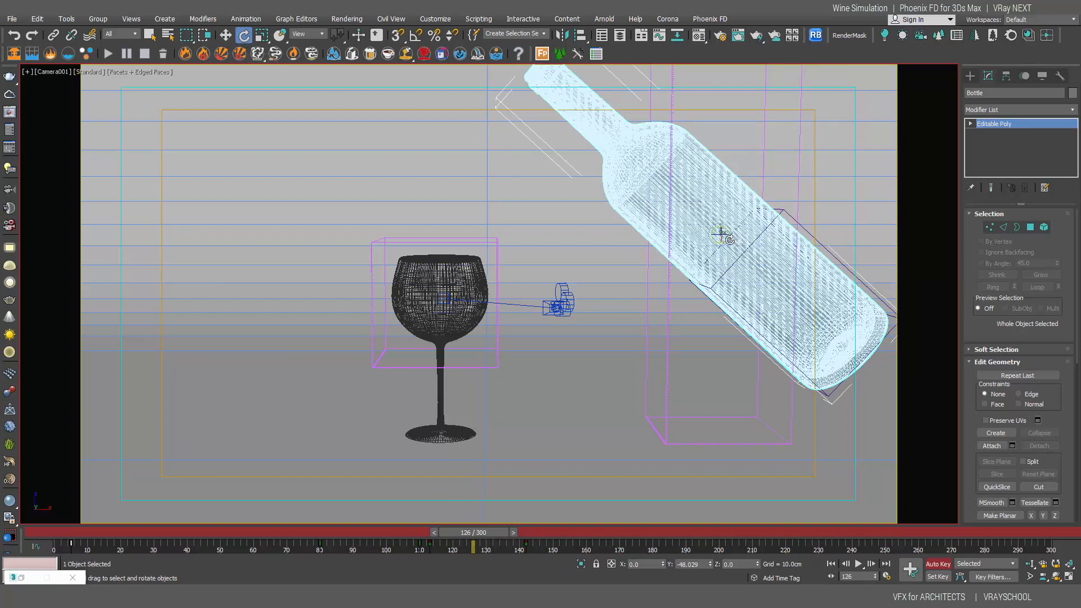
left_click_drag(715, 238, 681, 275)
key("w")
left_click_drag(481, 532, 603, 533)
key("w")
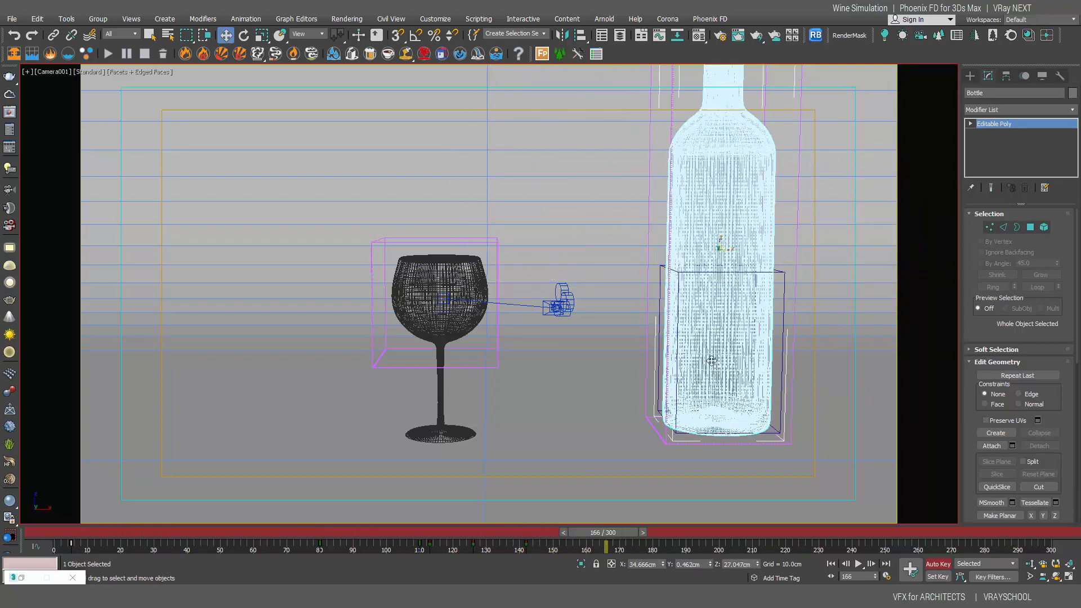
Turn on See-Through in the bottle's object properties
right_click(718, 195)
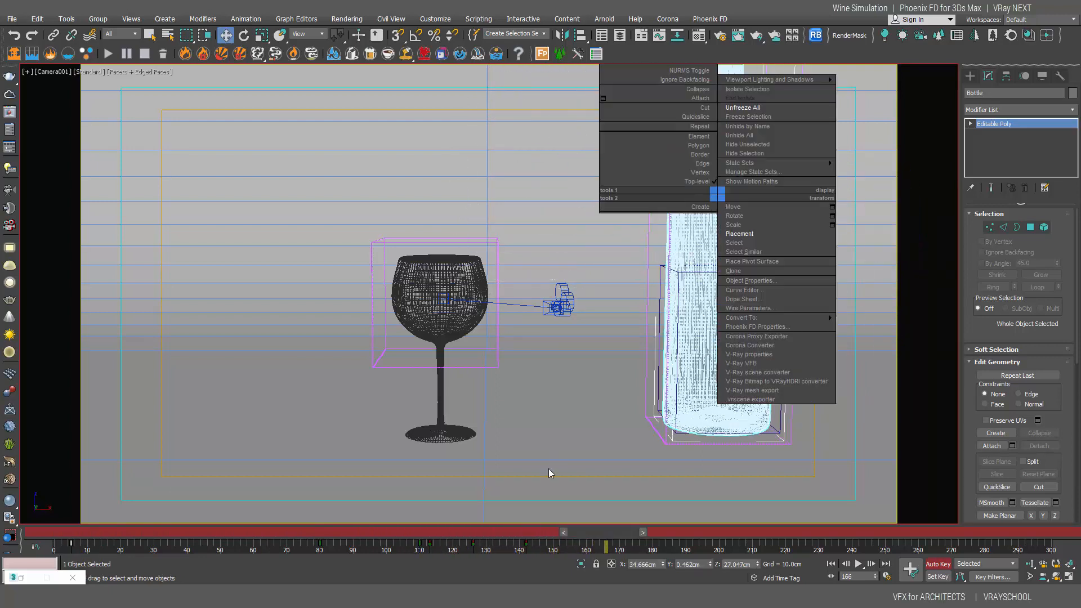
left_click(598, 529)
left_click_drag(603, 532, 542, 532)
key("w")
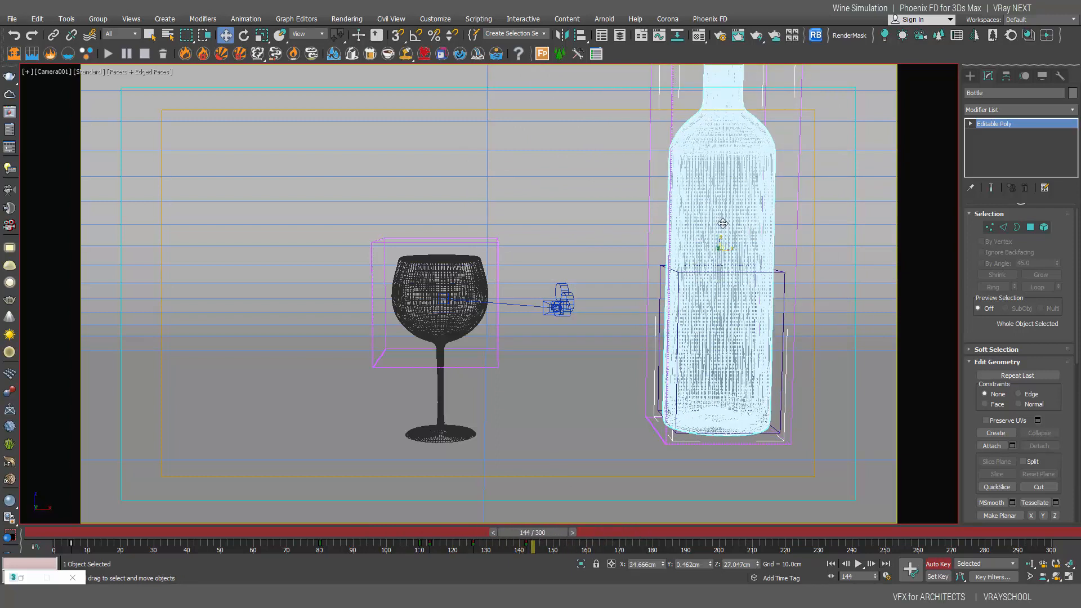
right_click(720, 224)
left_click(778, 307)
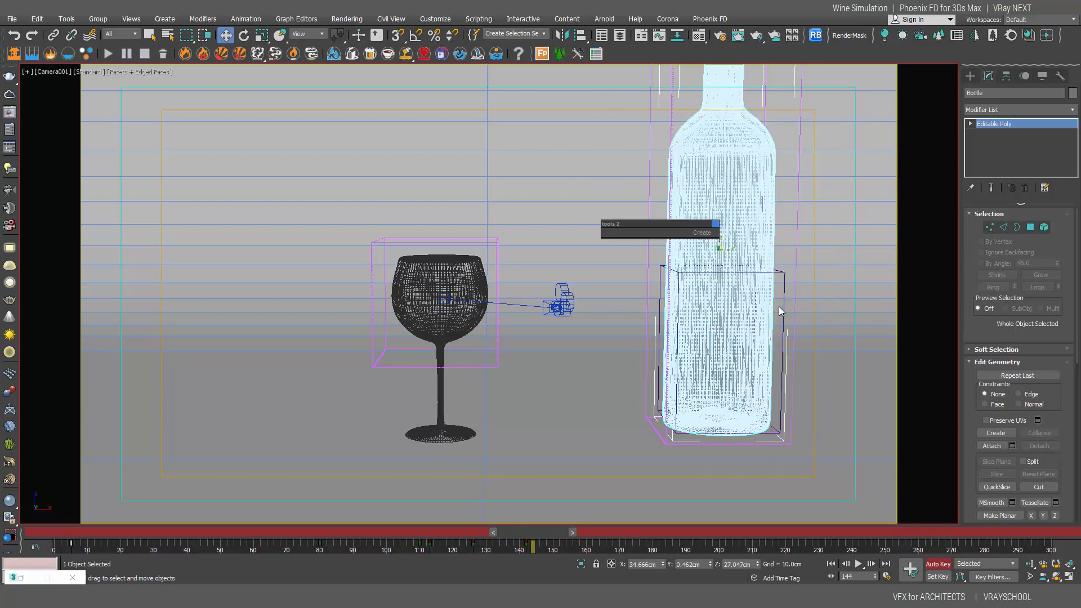
left_click(442, 308)
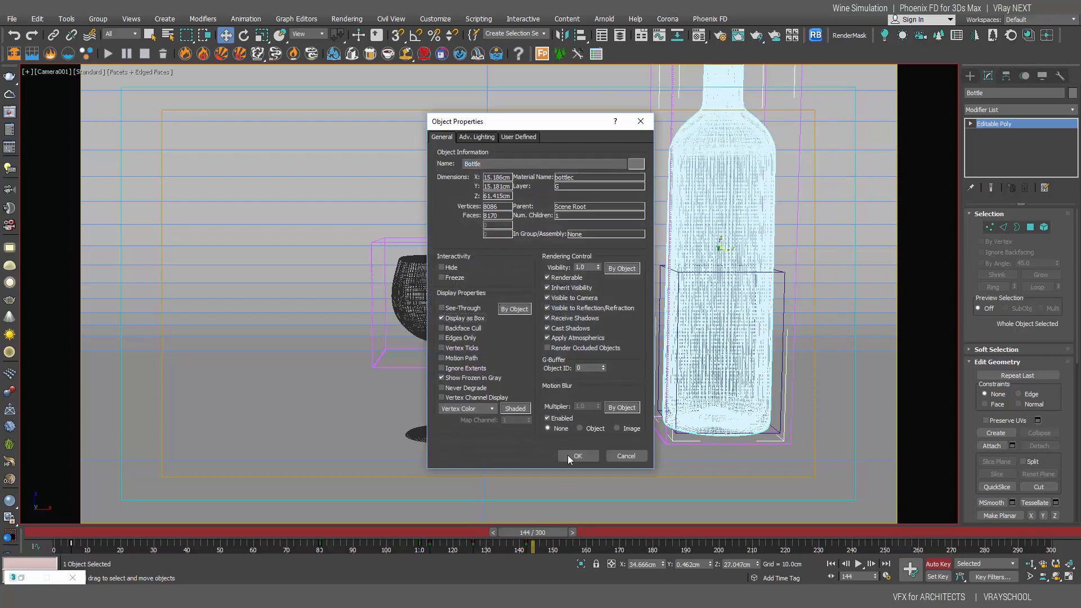
left_click(577, 455)
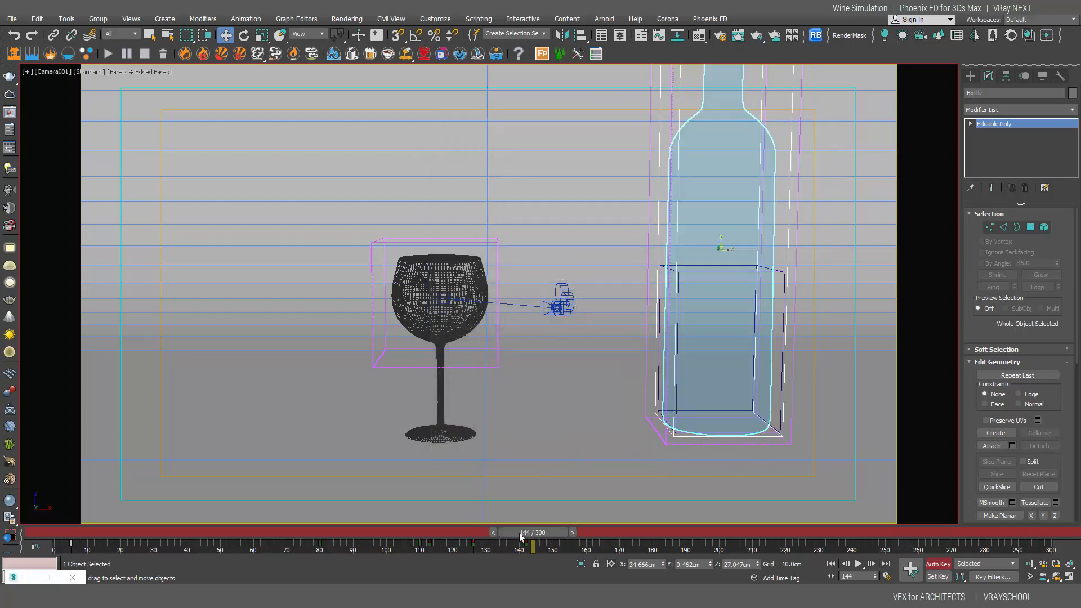
At frame 142, lower the bottle in the front view to the base of its simulator, about X 33.97 cm and Z 26.02 cm
mouse_move(521, 536)
left_mouse_down()
mouse_move(462, 537)
mouse_move(533, 540)
left_mouse_up()
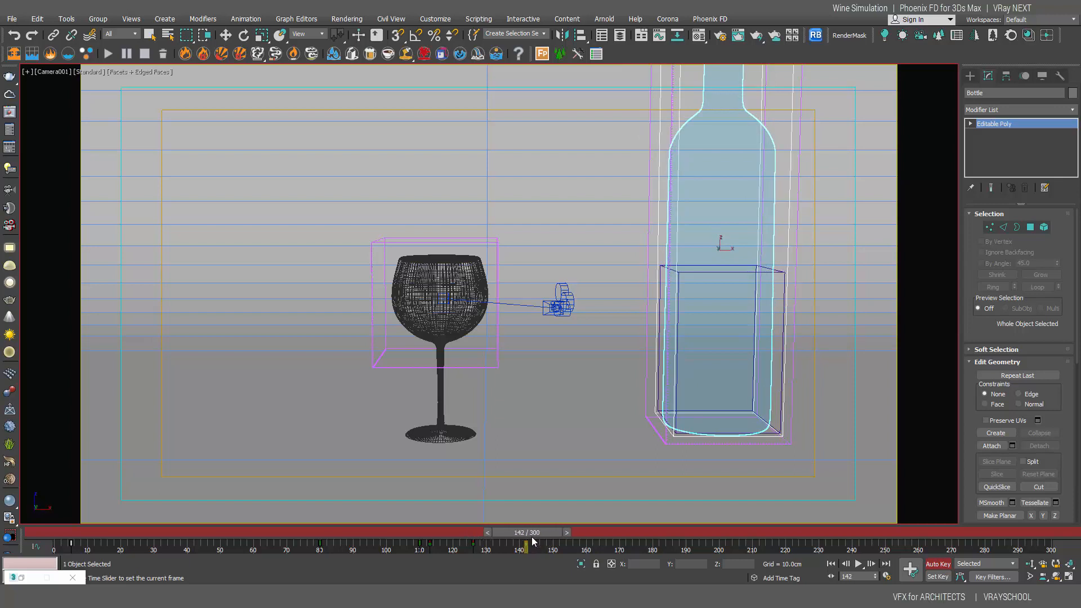
key("w")
key("f")
scroll(574, 430, "up", 5)
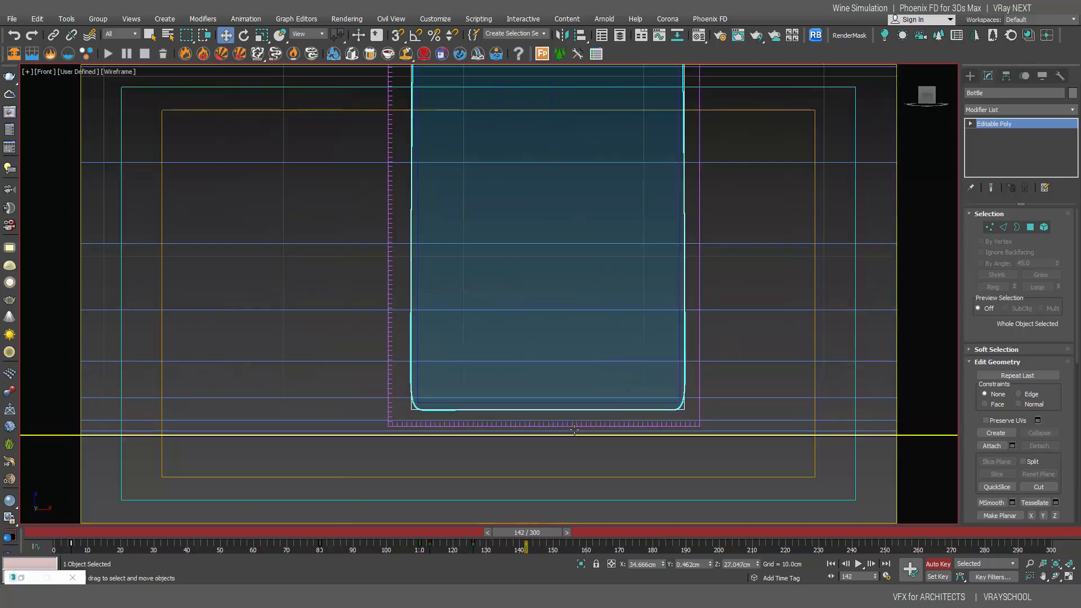
middle_click_drag(562, 229, 550, 252)
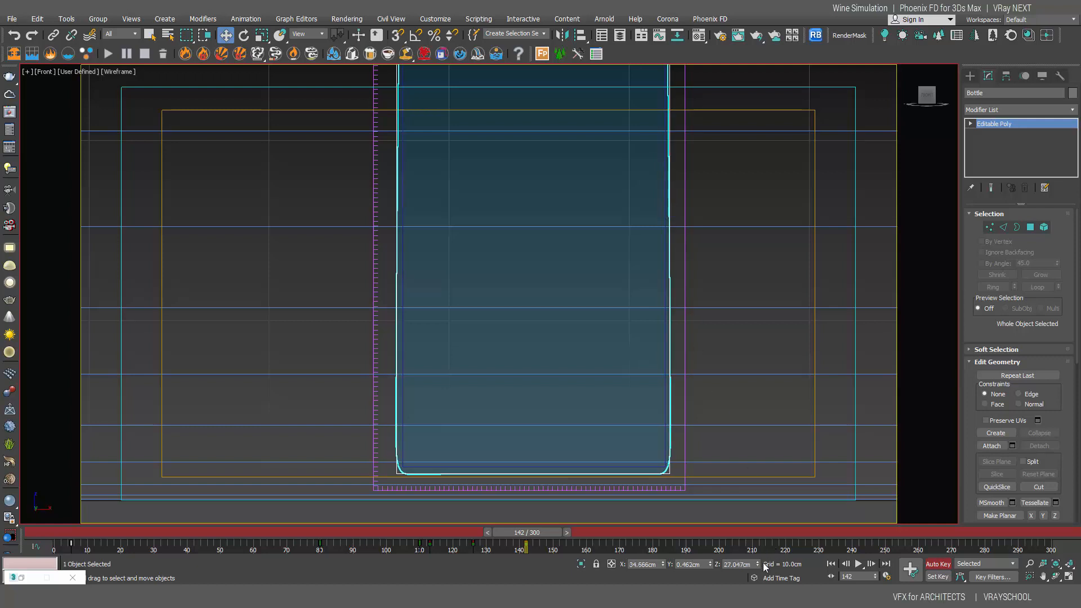
left_click_drag(758, 564, 761, 577)
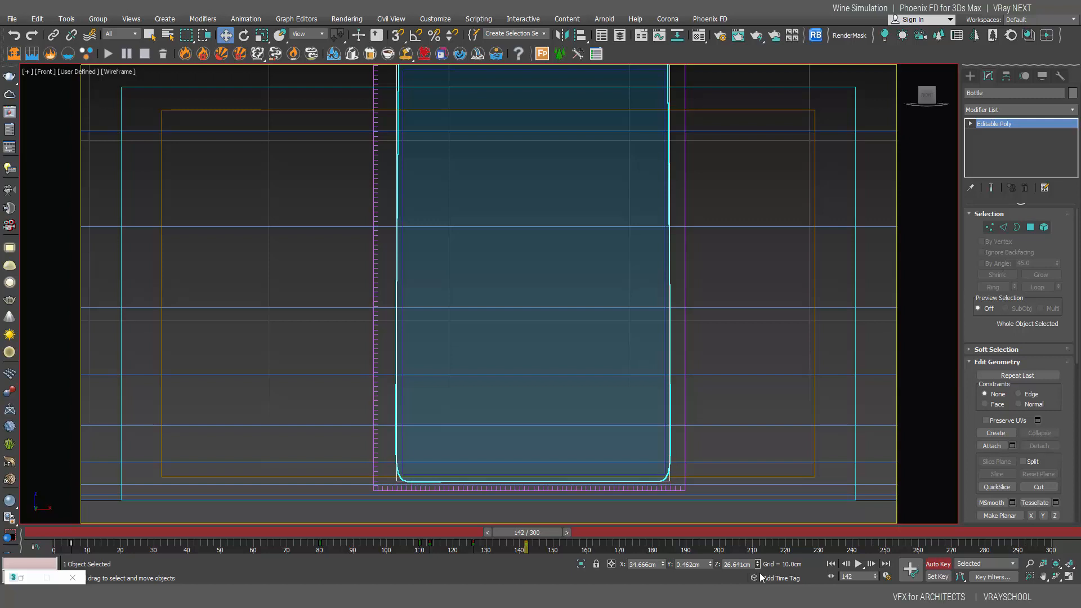
scroll(394, 330, "up", 2)
left_click_drag(395, 331, 395, 330)
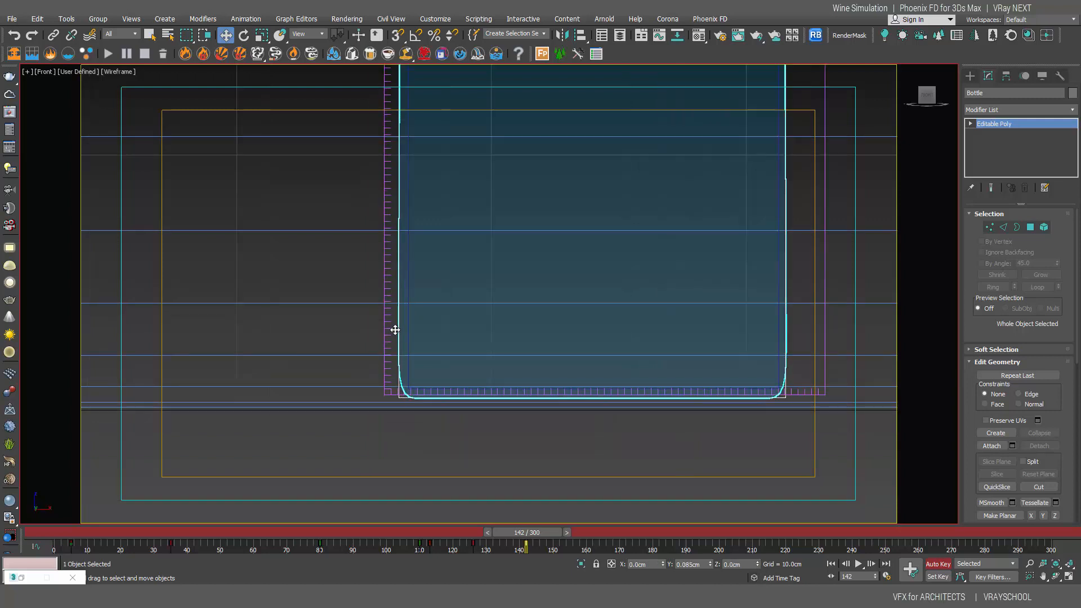
scroll(530, 360, "down", 6)
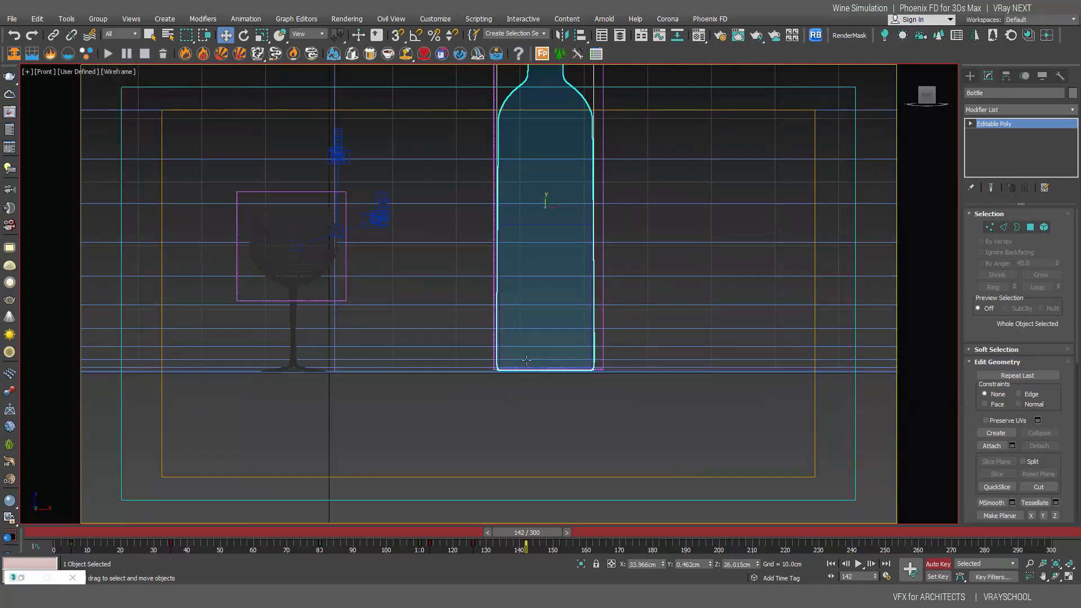
At frame 0, link the bottle's simulator to the bottle as its parent and check the linked motion along the timeline
middle_click_drag(445, 252, 460, 311)
left_click_drag(64, 540, 384, 511)
key("Home")
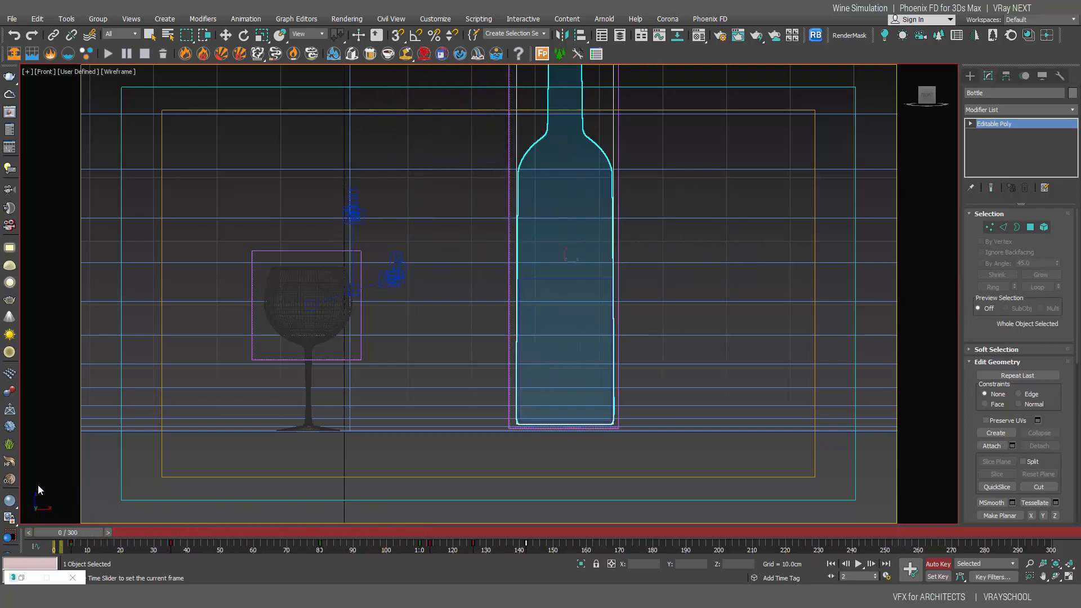
key("w")
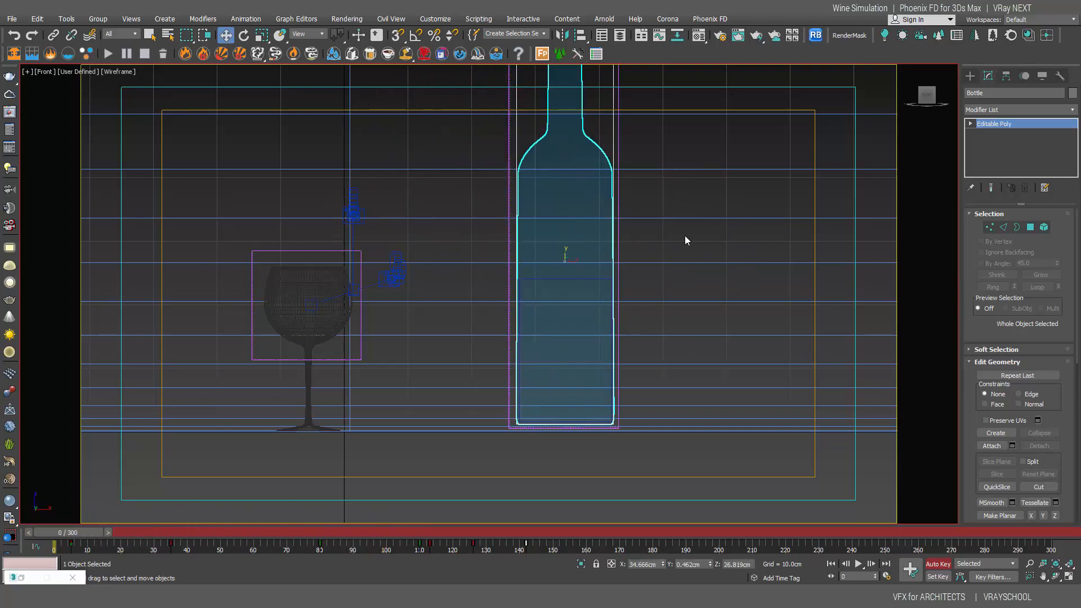
left_click(508, 235)
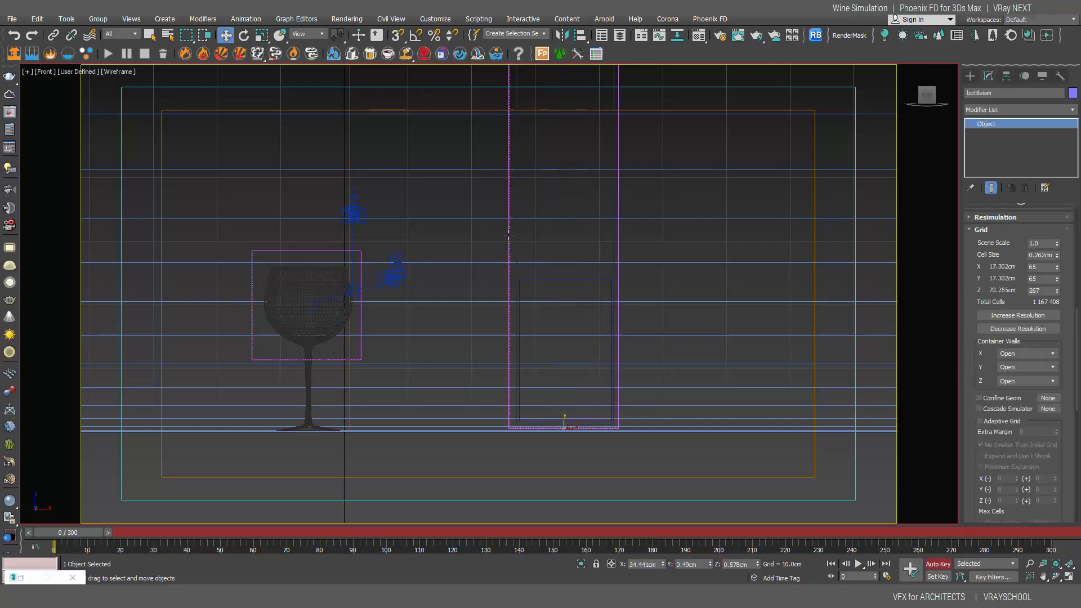
left_click(53, 35)
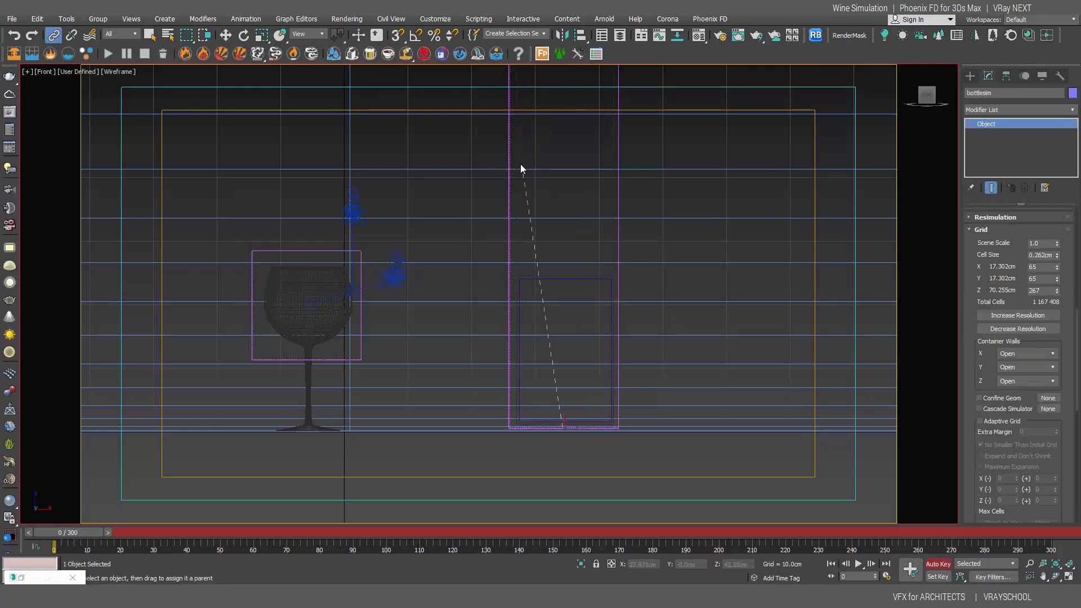
left_click_drag(520, 168, 523, 174)
mouse_move(72, 533)
left_mouse_down()
mouse_move(510, 554)
mouse_move(102, 530)
mouse_move(707, 533)
mouse_move(53, 533)
left_mouse_up()
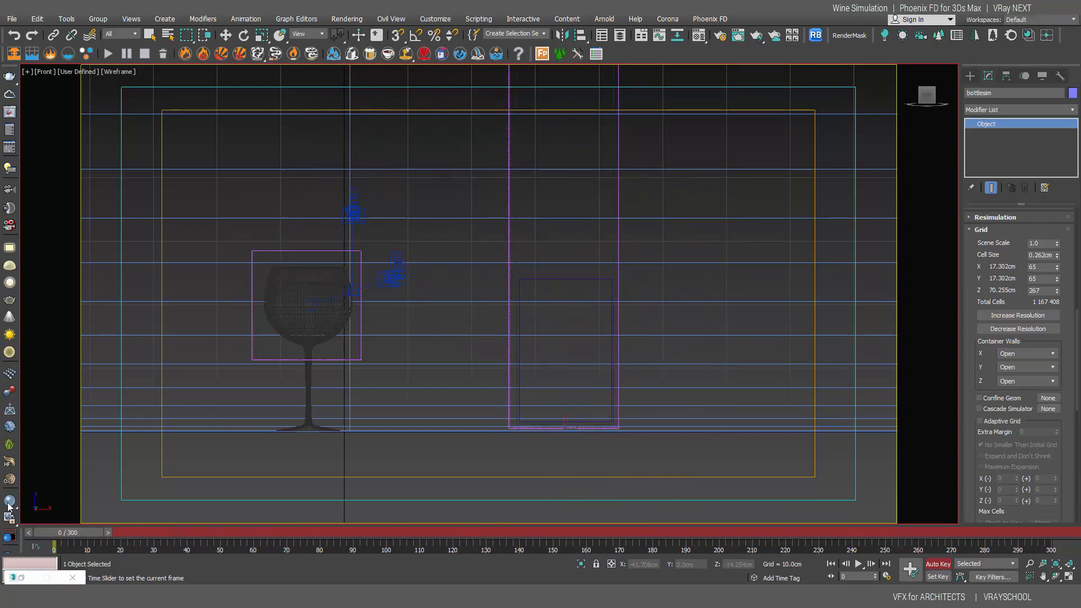
Switch to the Camera001 view, run the bottle simulator's liquid simulation, and scrub through the result back to frame 0
left_click(53, 35)
key("c")
double_click(515, 218)
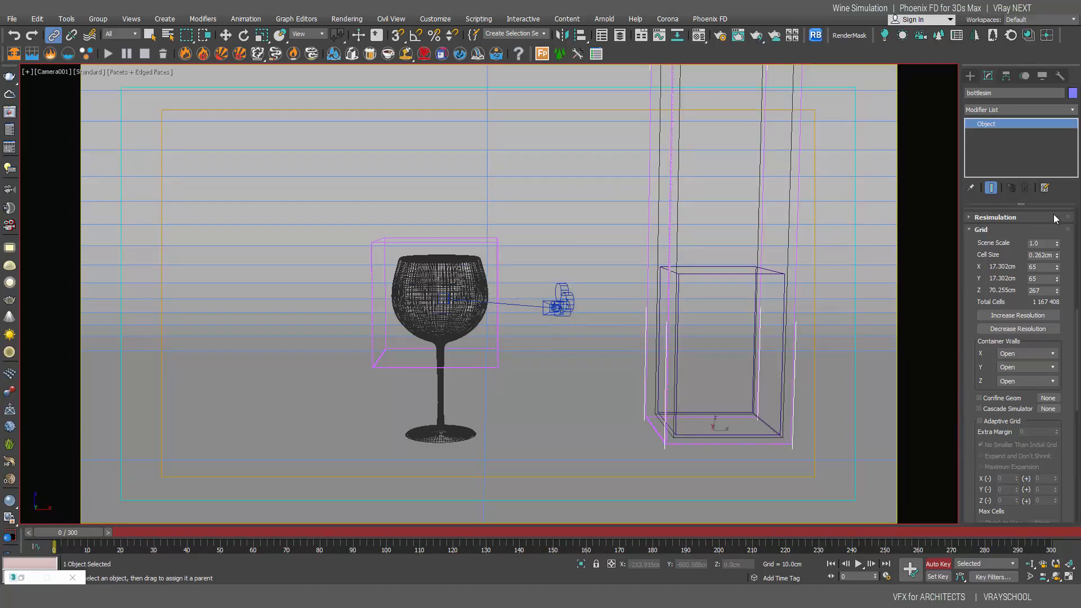
left_click_drag(1076, 317, 1069, 219)
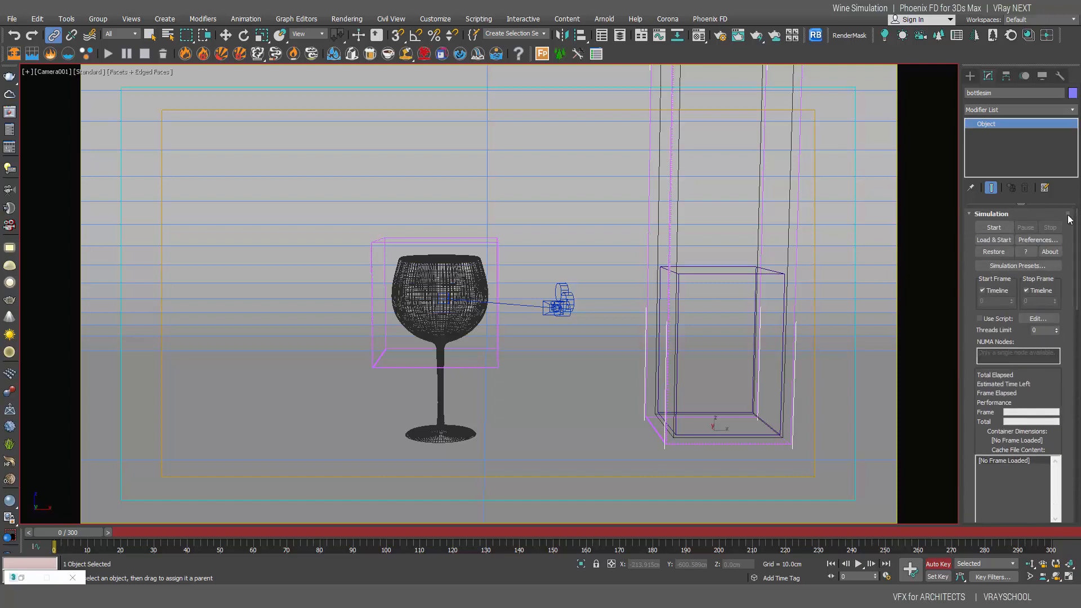
left_click(995, 228)
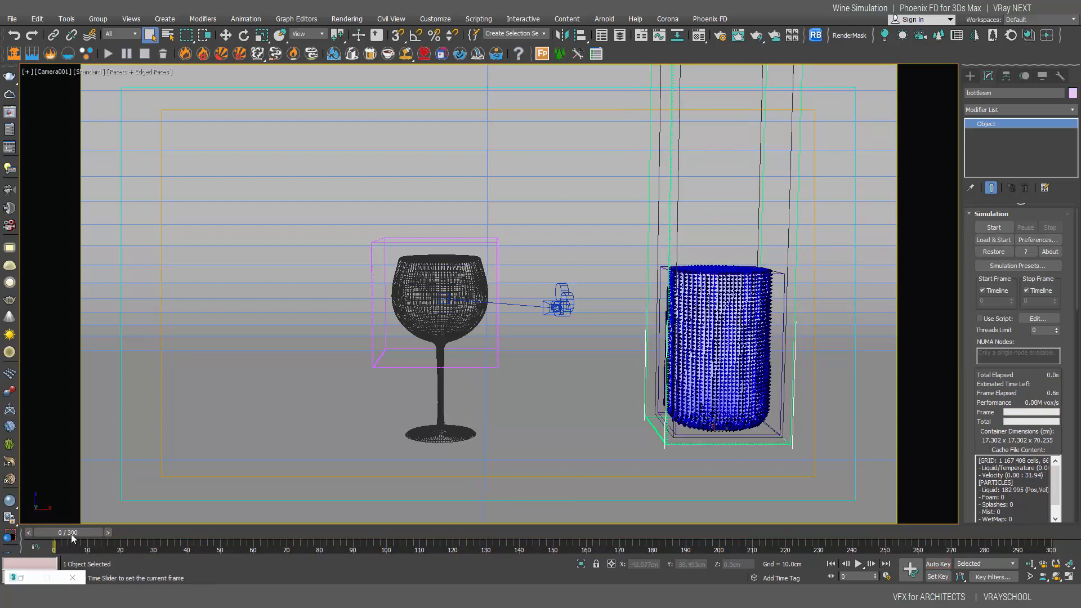
left_click_drag(169, 534, 34, 508)
key("q")
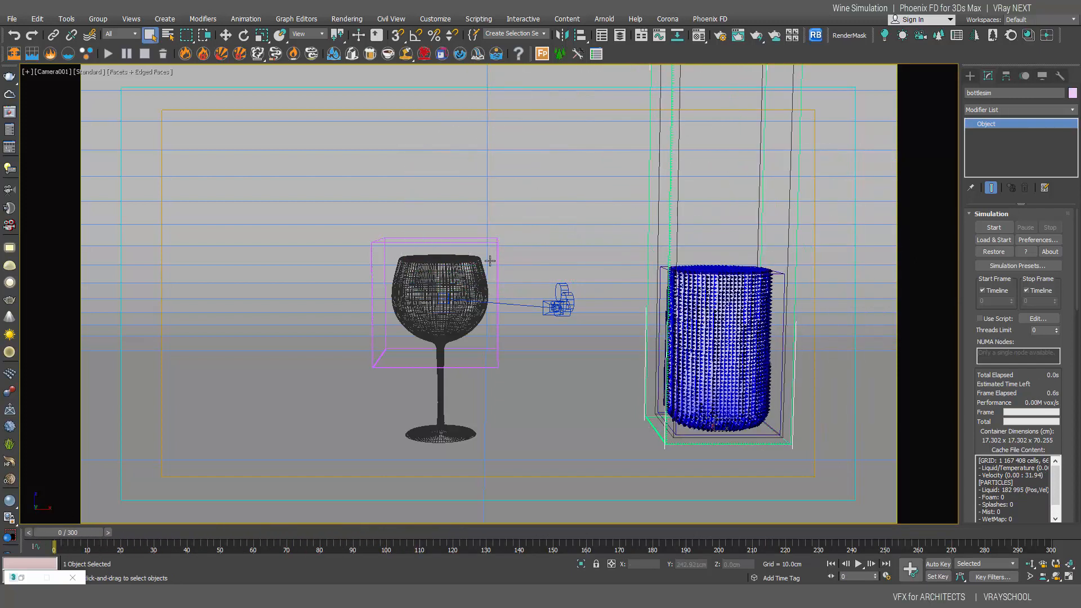
Scrub to where the wine reaches the glass, set the glass simulator's custom start frame to 84, and run its simulation
left_click(375, 243)
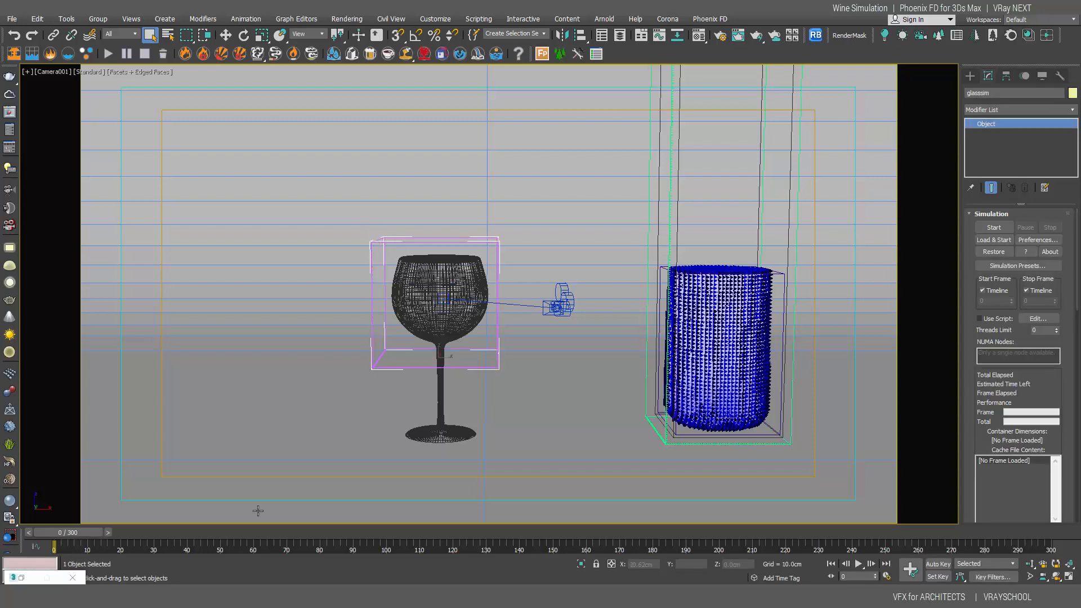
left_click_drag(76, 539, 347, 542)
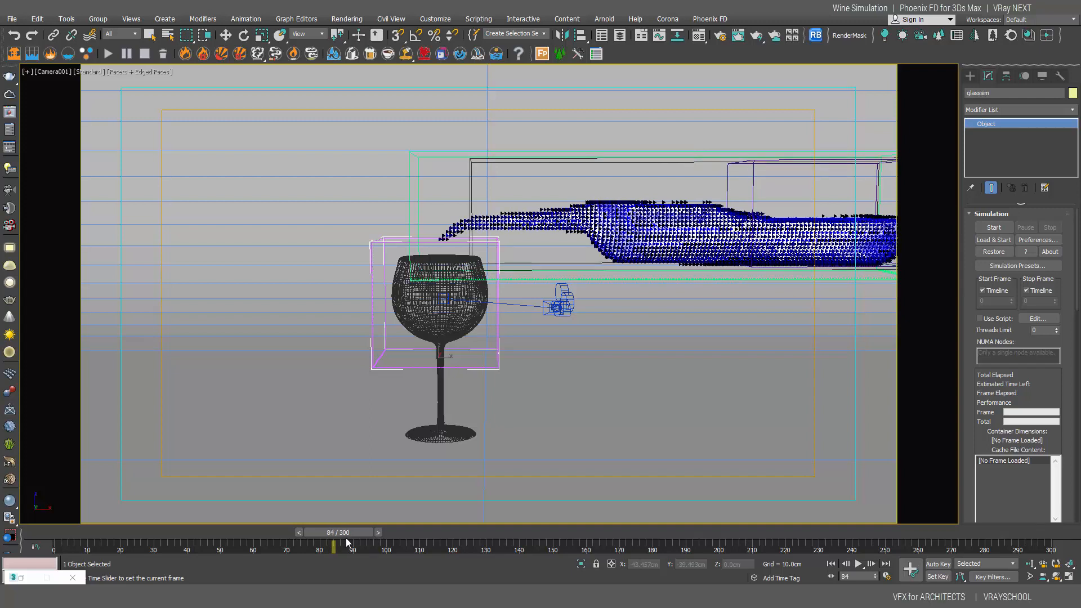
left_click_drag(347, 542, 354, 542)
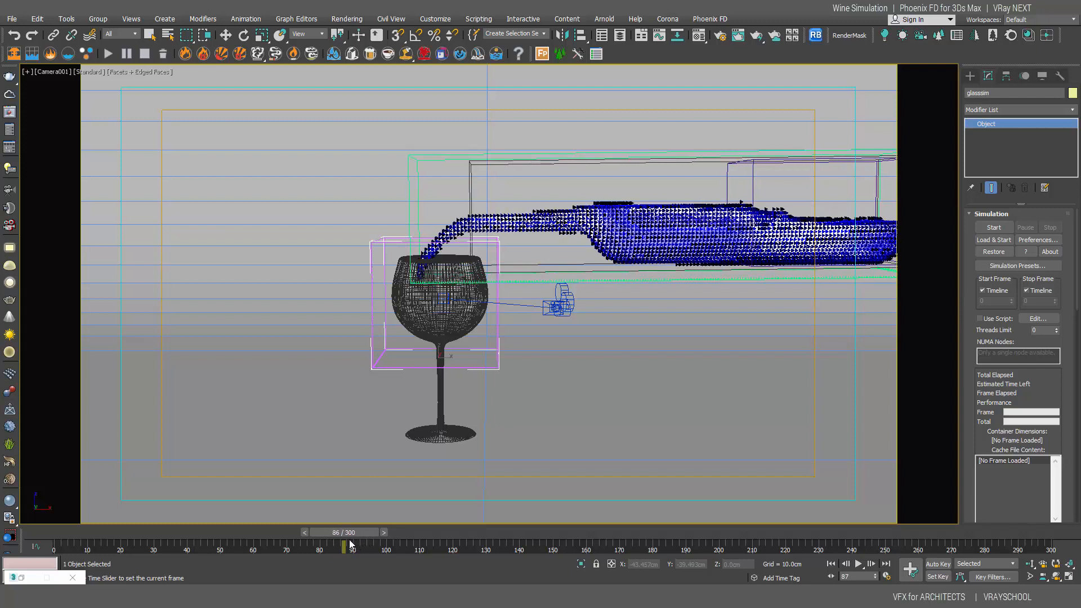
key("q")
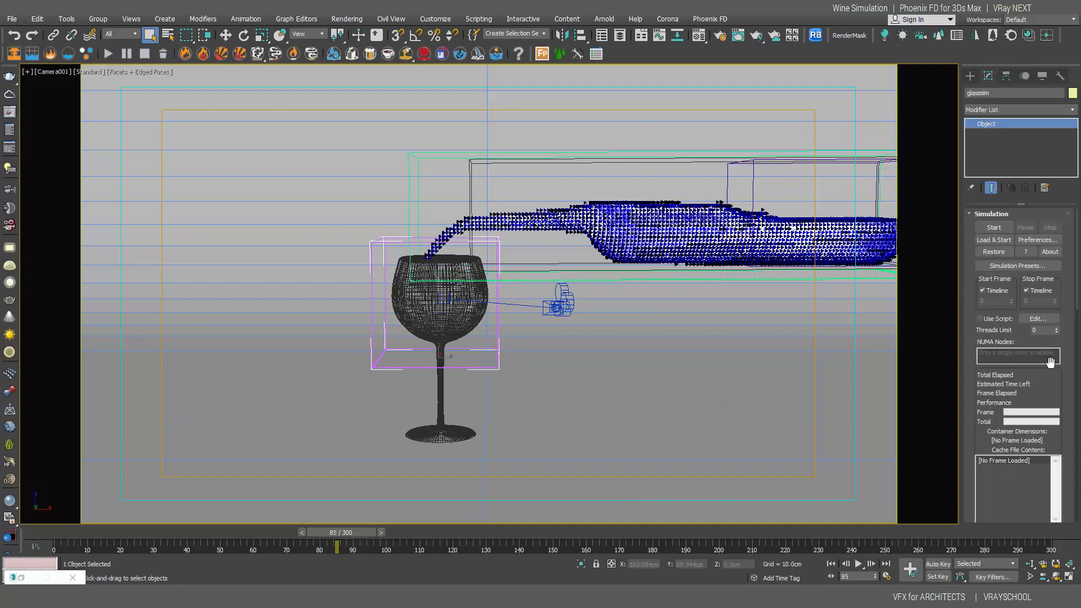
left_click_drag(1077, 298, 1077, 372)
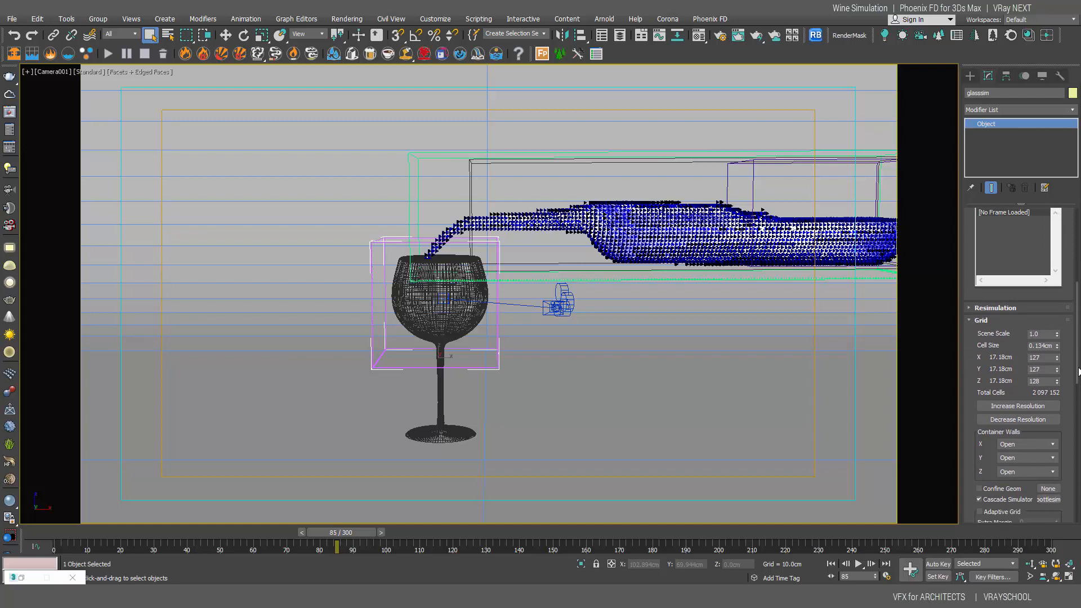
scroll(986, 260, "up", 5)
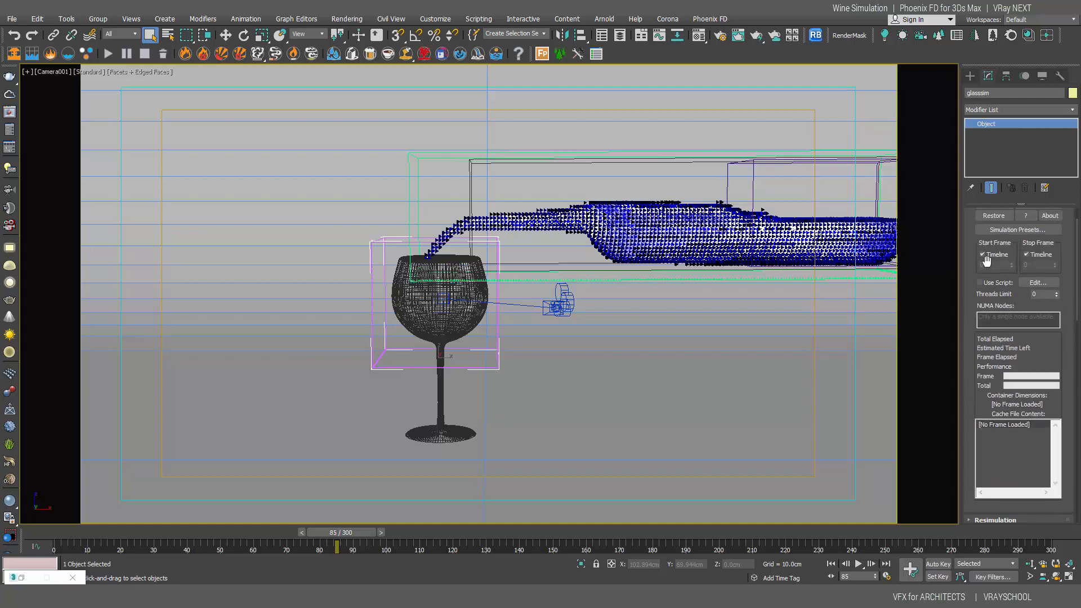
left_click(987, 256)
scroll(1073, 313, "up", 2)
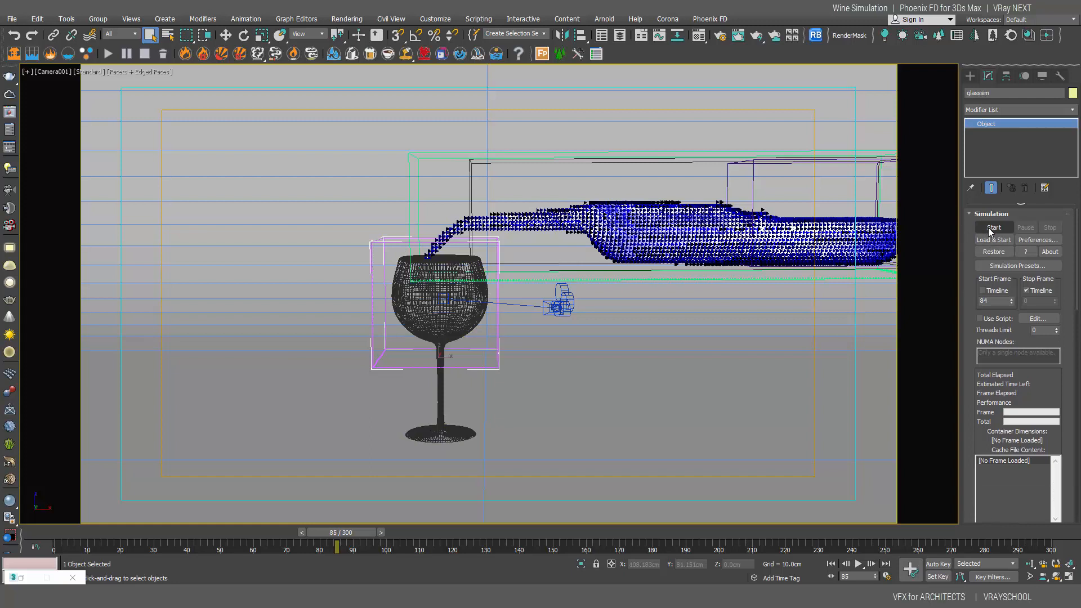
left_click(992, 227)
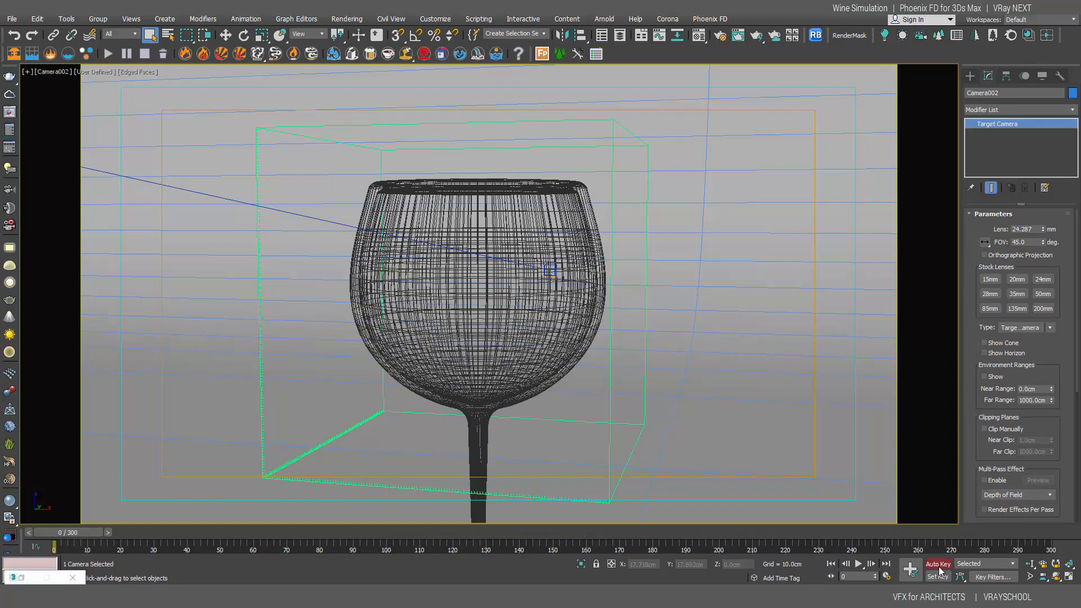
Turn on Auto Key and select Camera002 together with its target
left_click(938, 565)
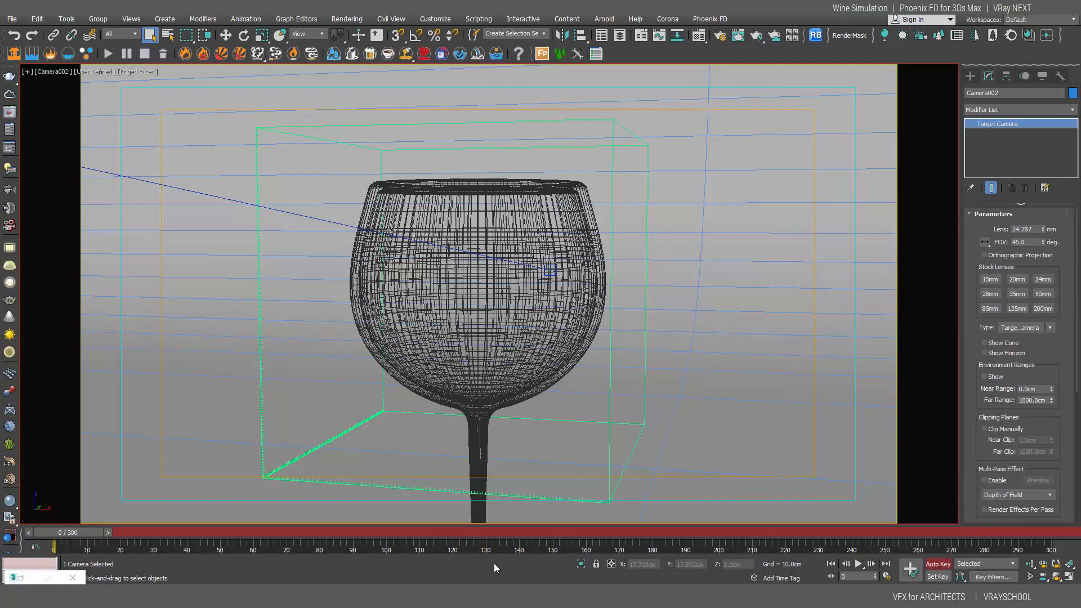
left_click(54, 71)
left_click(113, 284)
key("h")
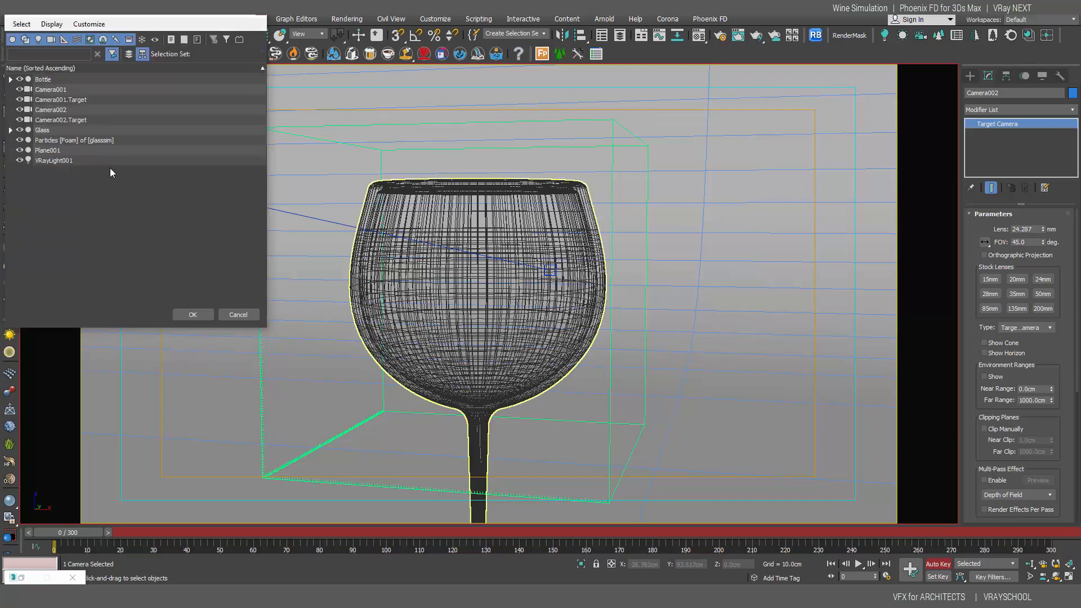
left_click(76, 111)
left_click(75, 120, "ctrl")
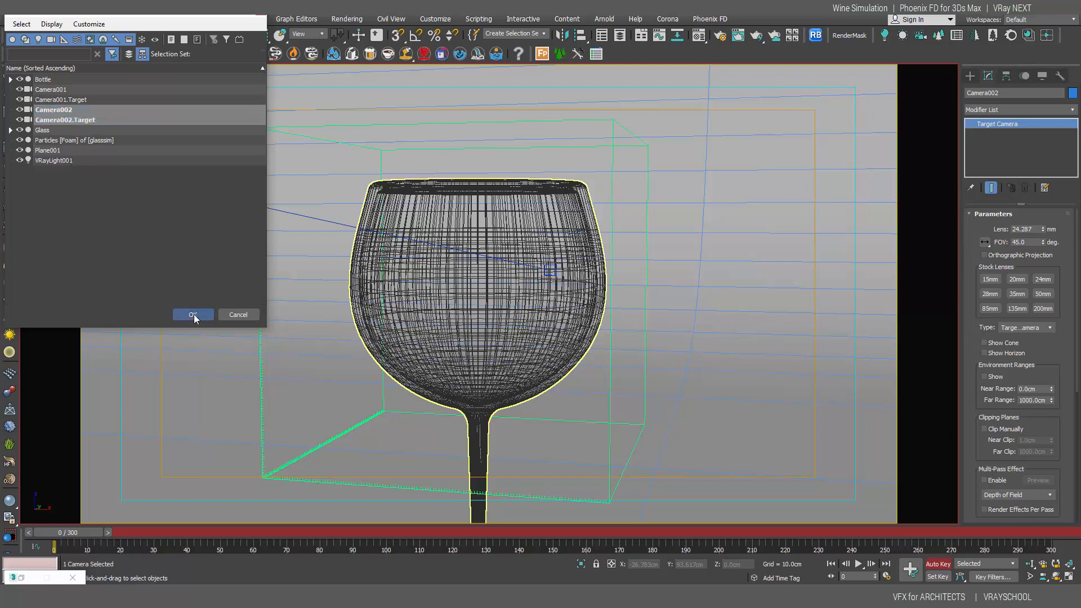
left_click(193, 315)
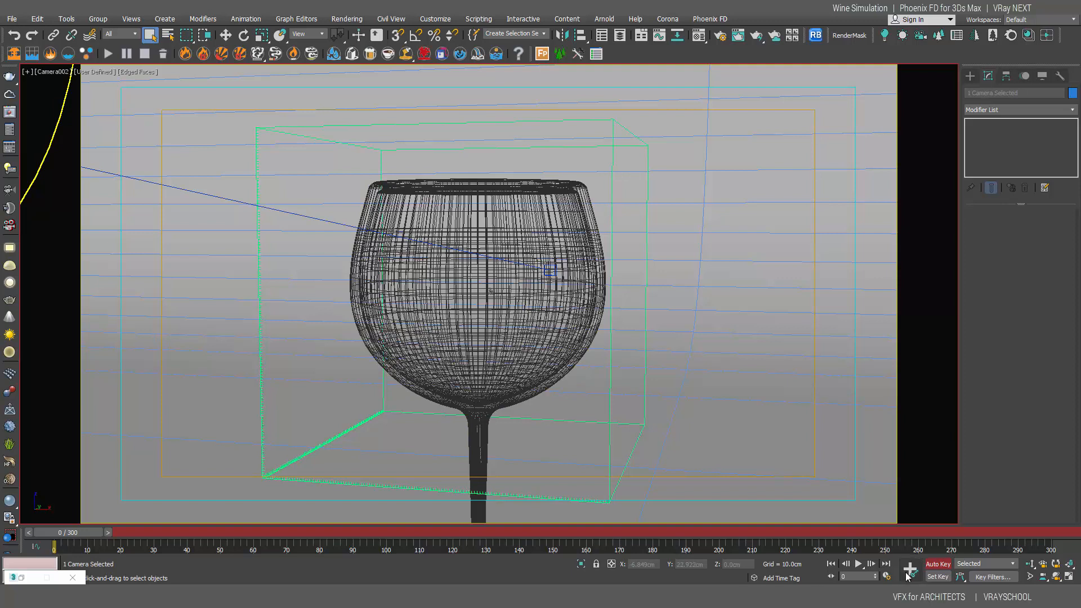
Keyframe Camera002 orbiting horizontally around the glass at frame 300, and scrub back to frame 0 to check the move
left_click_drag(61, 535, 1049, 498)
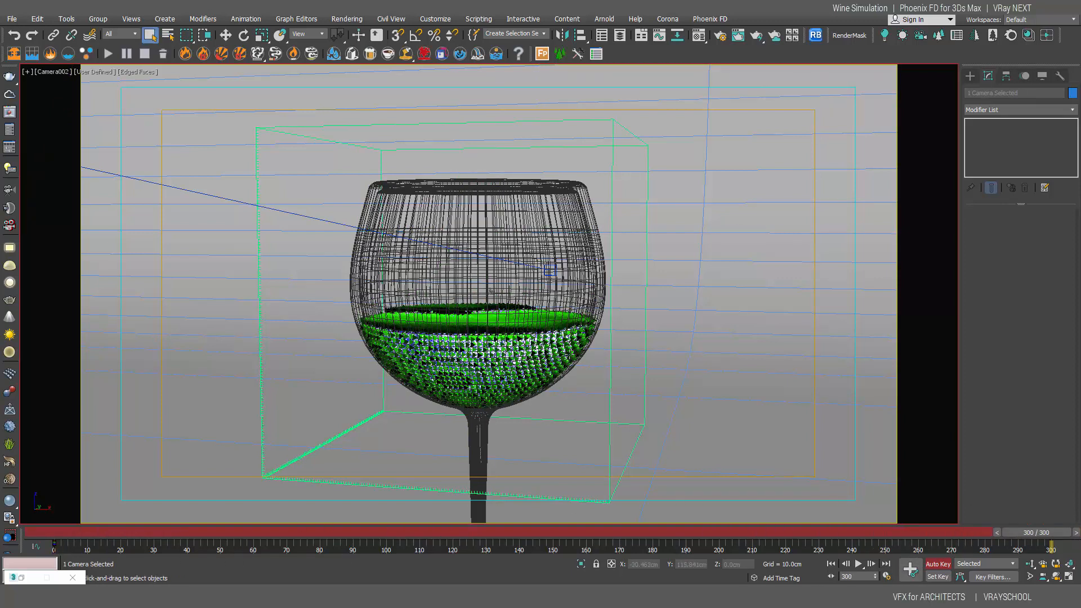
left_click(1056, 578)
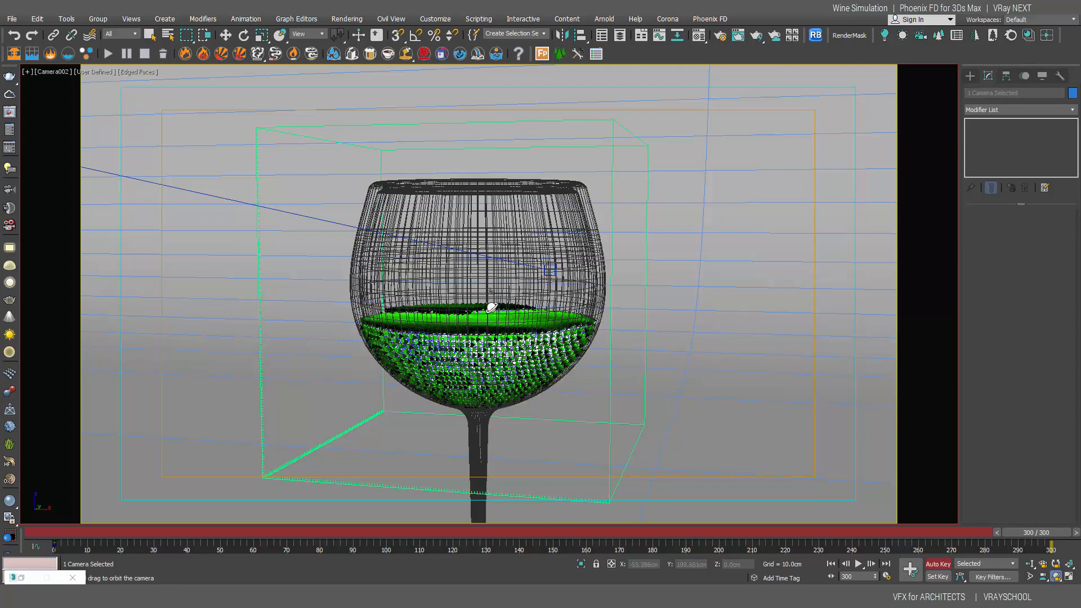
left_click_drag(491, 307, 525, 308)
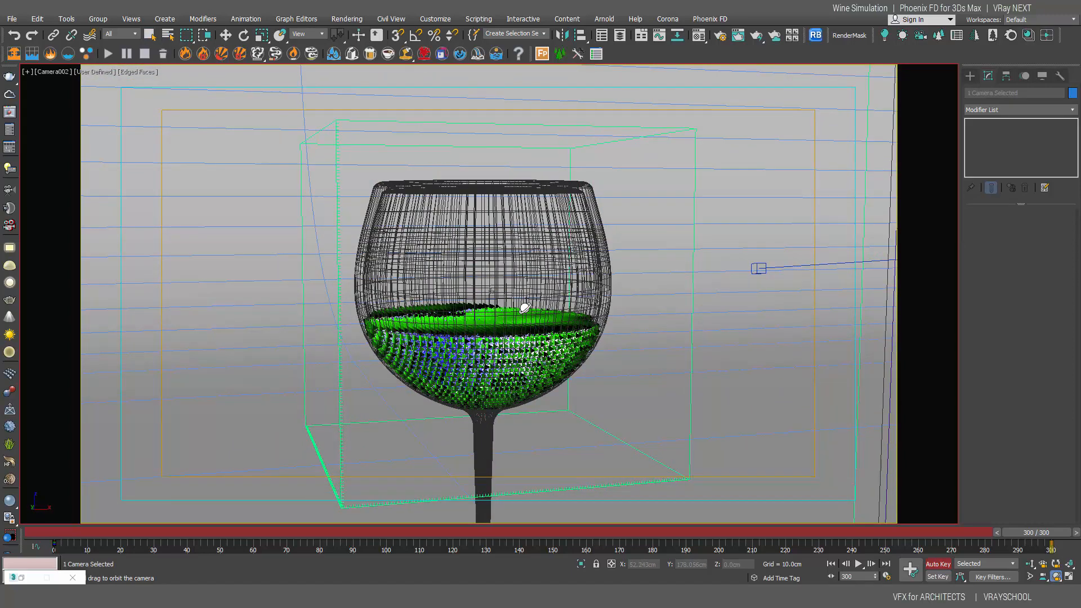
left_click_drag(1029, 534, 65, 459)
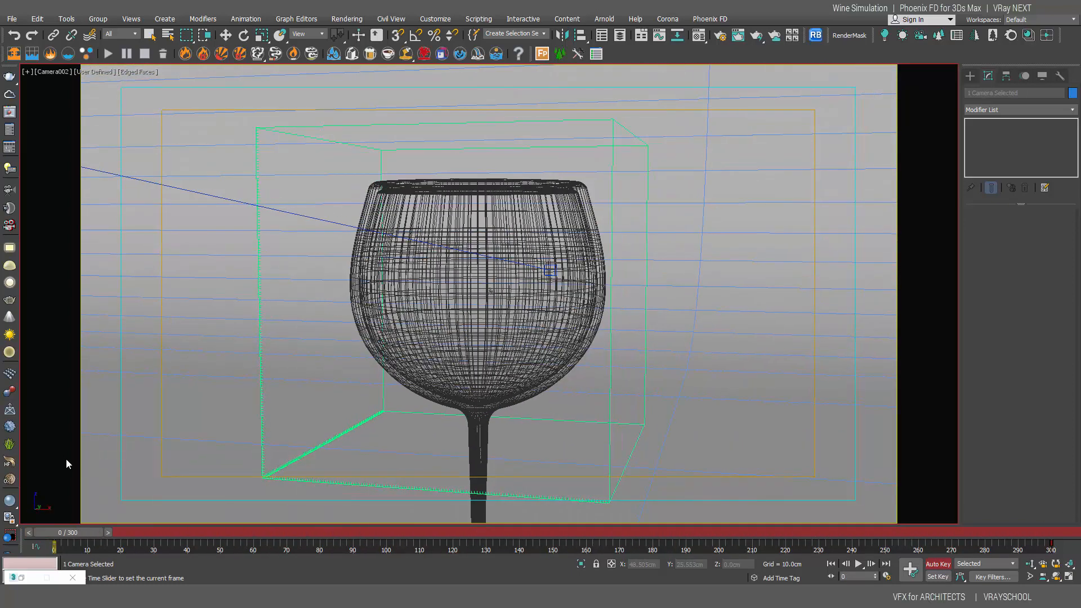
key("ctrl+r")
Create a preview animation of the Camera002 viewport over the active time segment
left_click(38, 18)
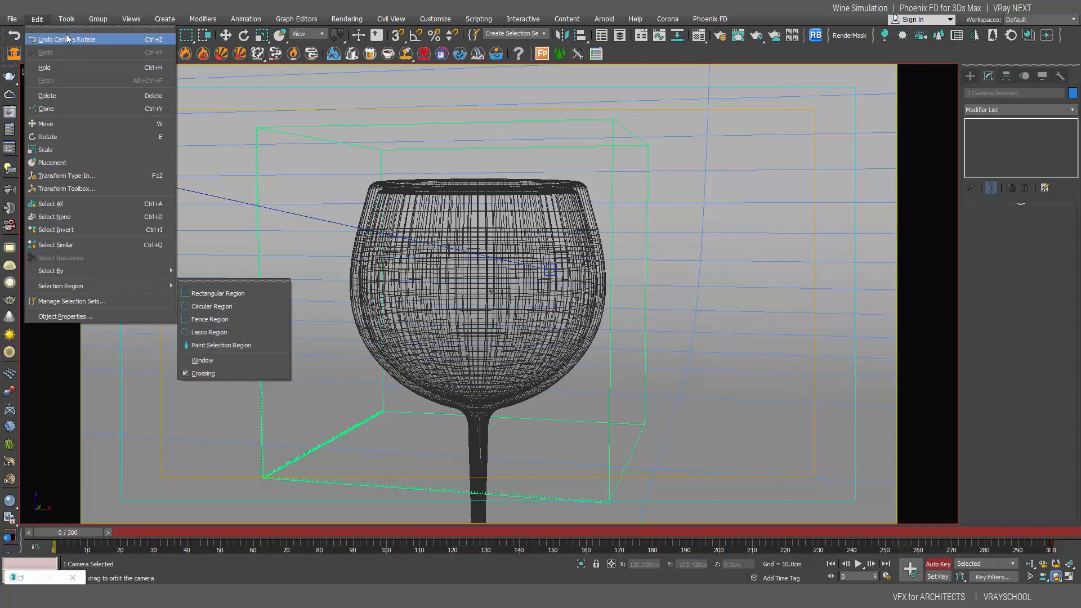
mouse_move(66, 19)
mouse_move(119, 360)
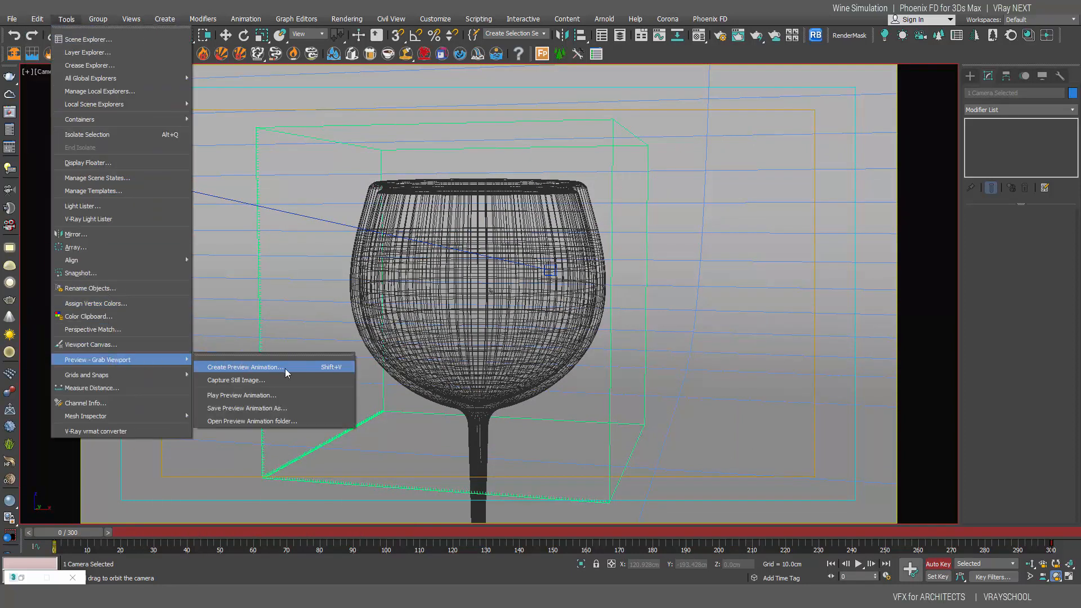
left_click(304, 367)
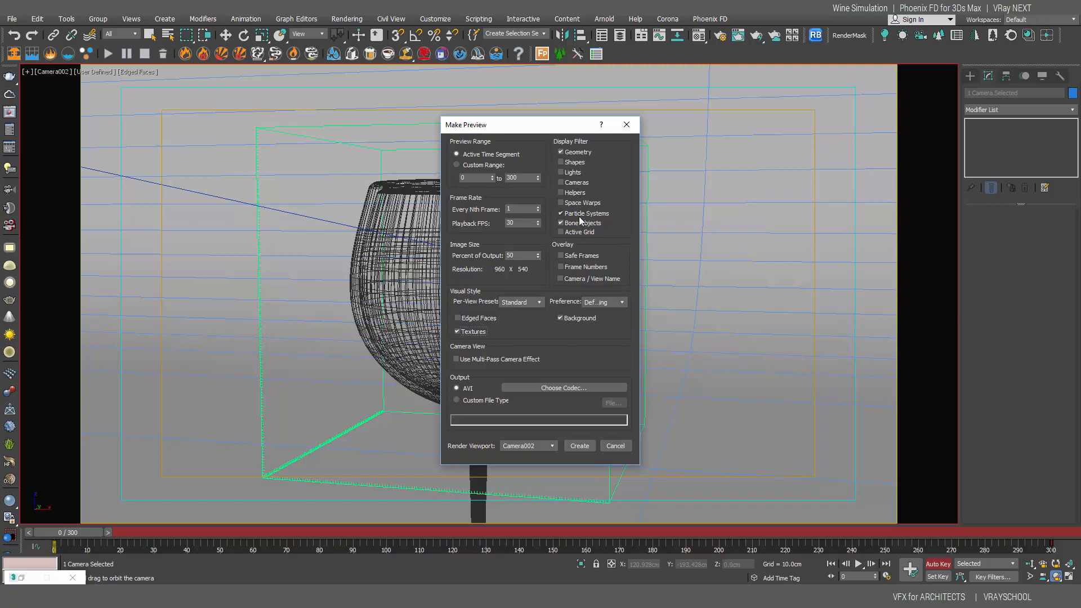
left_click(538, 303)
left_click(595, 306)
left_click(609, 304)
left_click(582, 446)
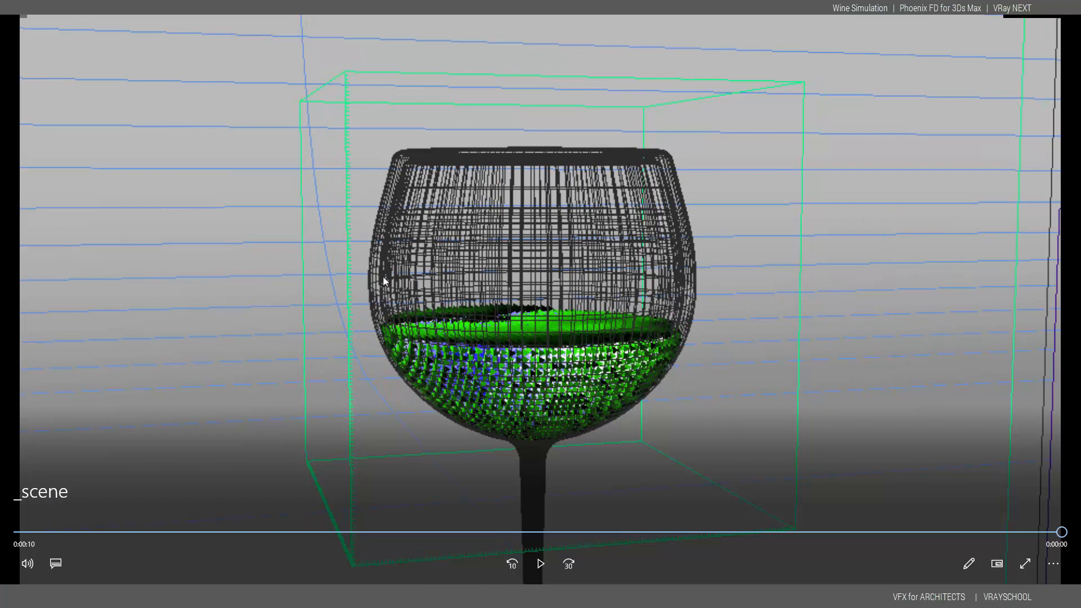
Look over the finished preview video in the media player and close it
left_click(1025, 564)
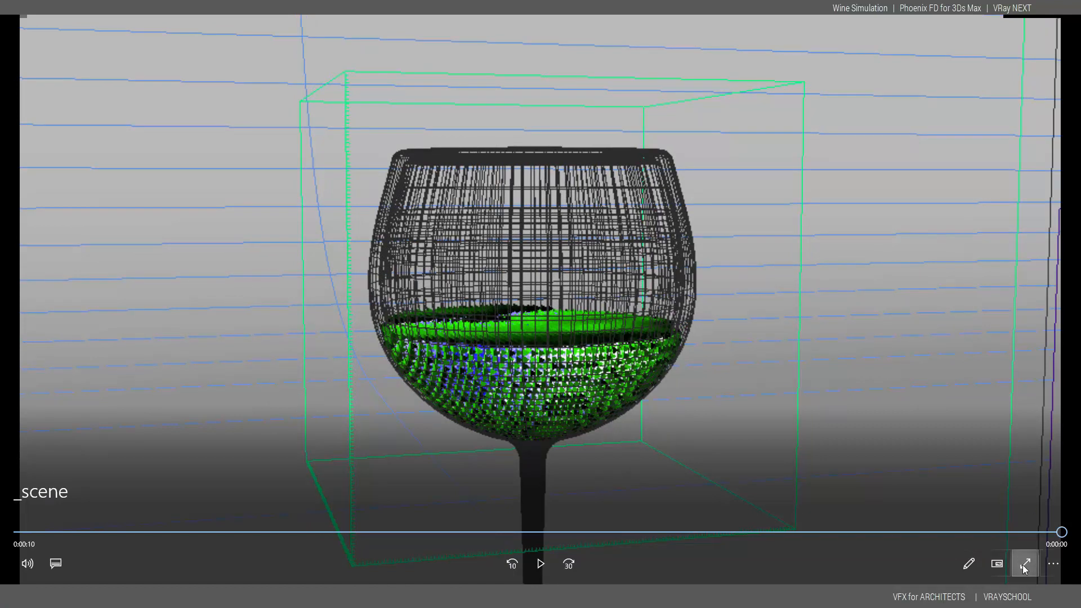
left_click(1029, 573)
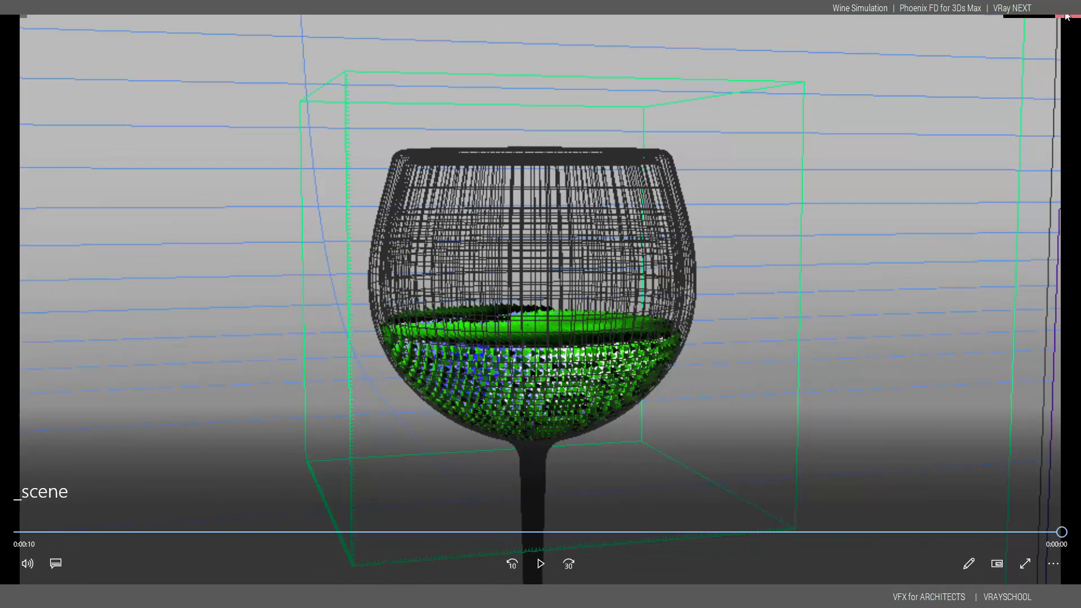
left_click(1066, 17)
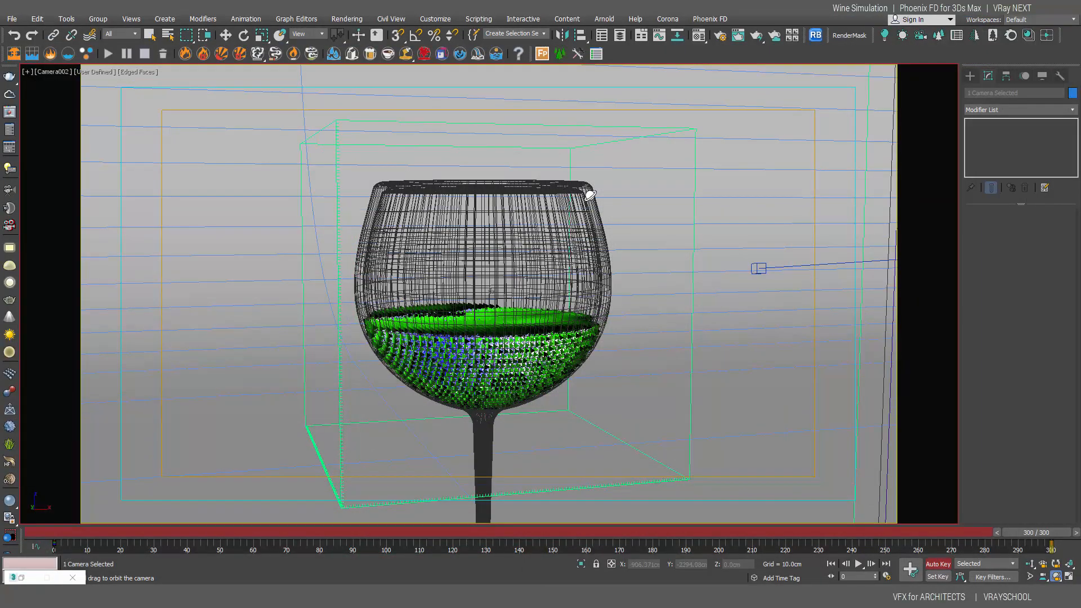
Turn off Auto Key and scrub from frame 0 to frame 300 to review the camera move with the wine filling
left_click(945, 564)
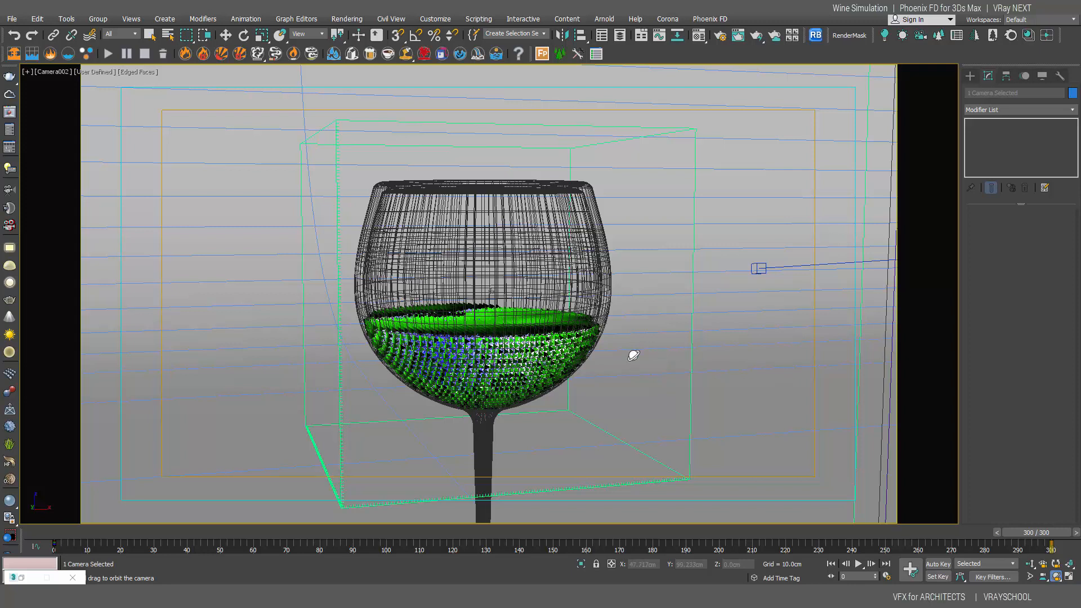
left_click(149, 35)
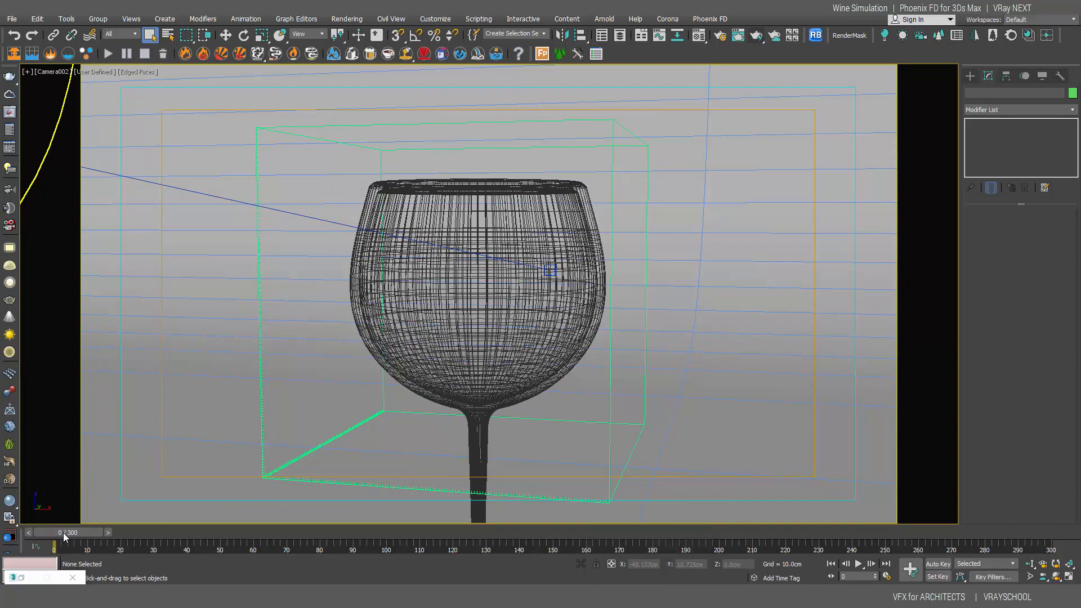
left_click_drag(55, 533, 1080, 478)
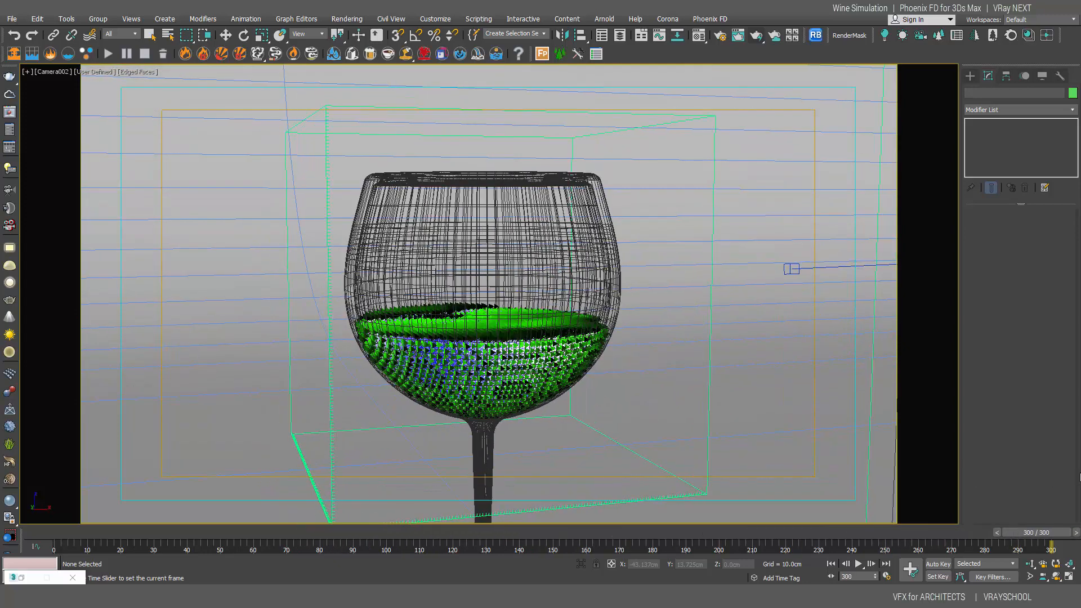
Set the render output to the JPEG sequence cascade_wine_bottle in the 010_cascade_wine_bottle folder and render Camera002 over the active time segment
left_click(711, 40)
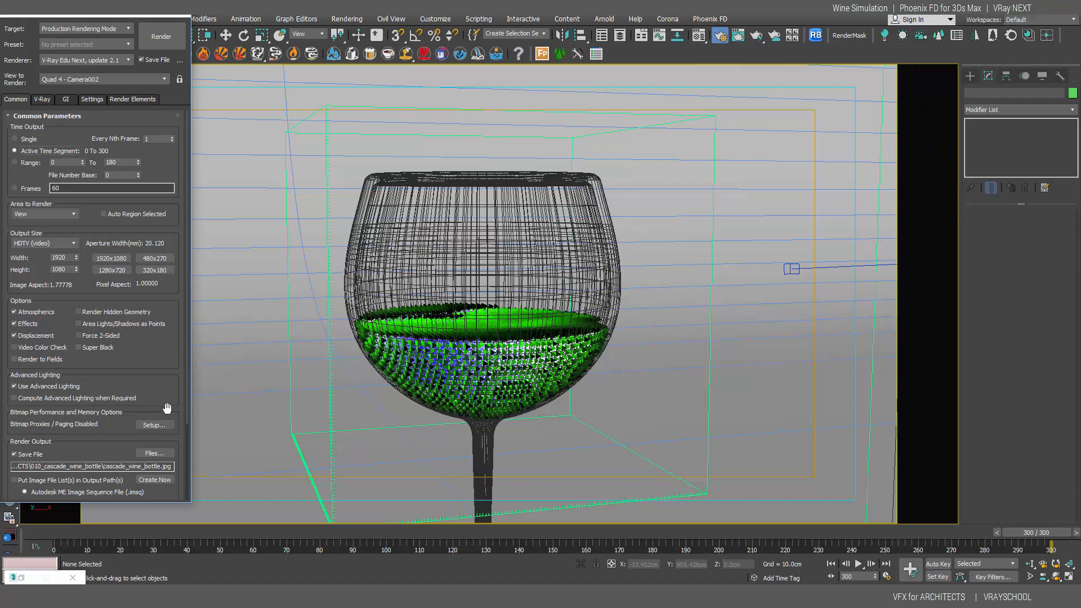
left_click(154, 453)
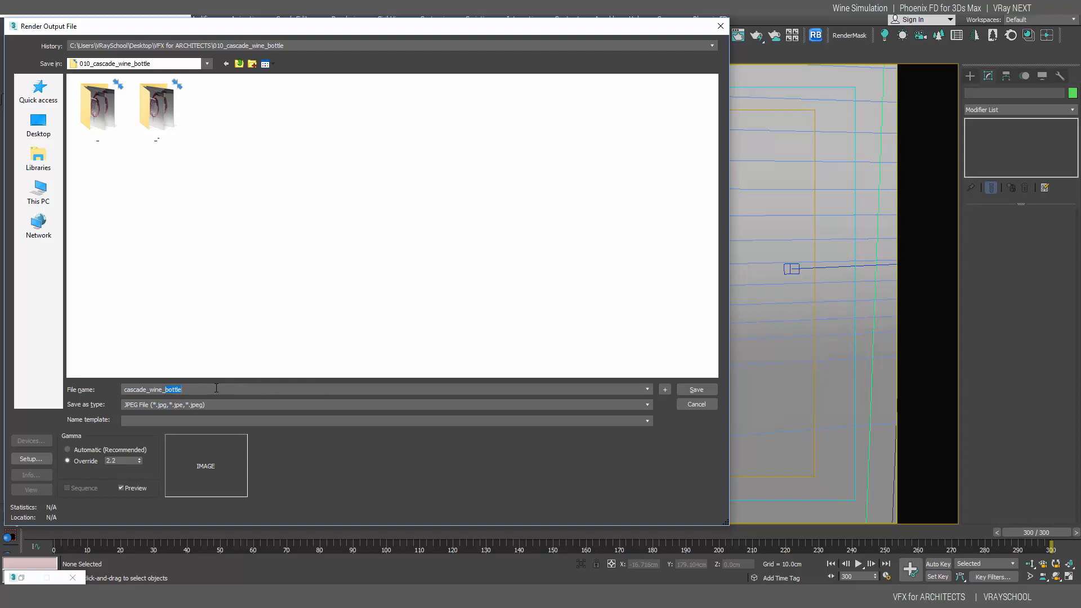
key("Return")
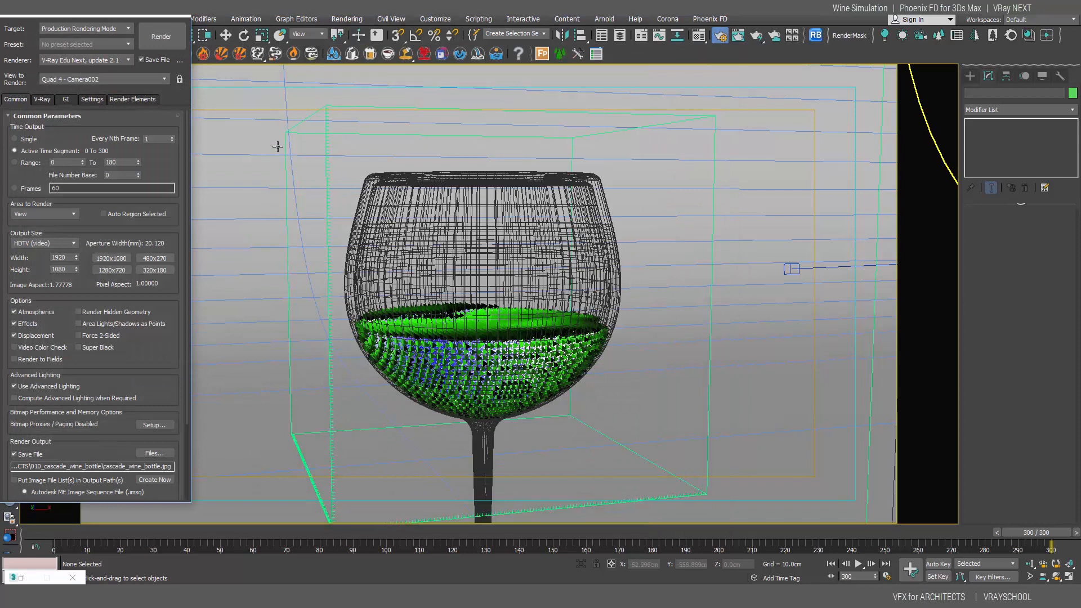
left_click(168, 38)
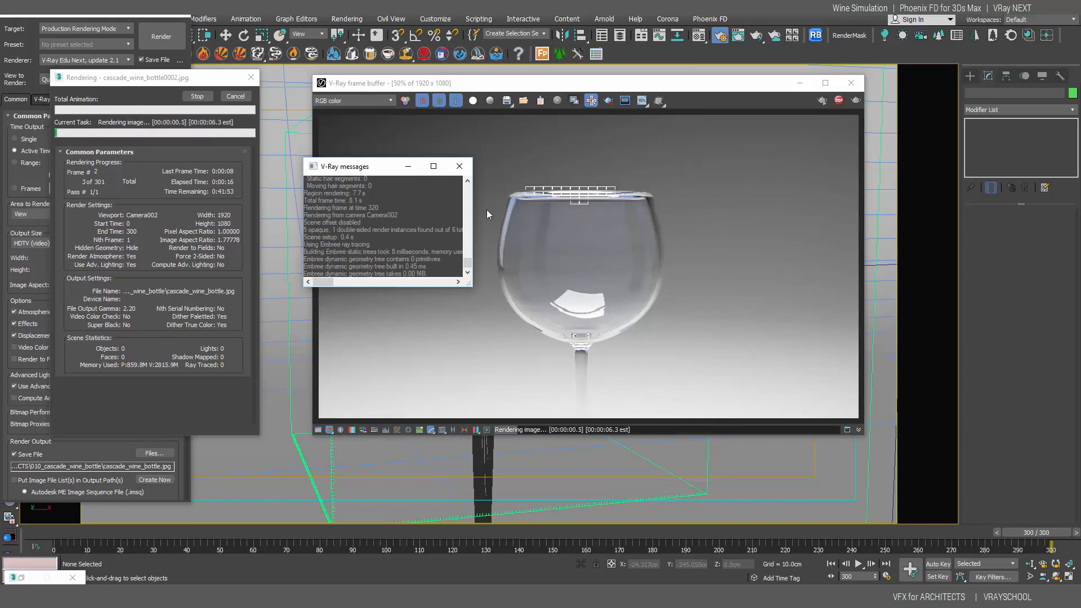
left_click_drag(366, 166, 904, 162)
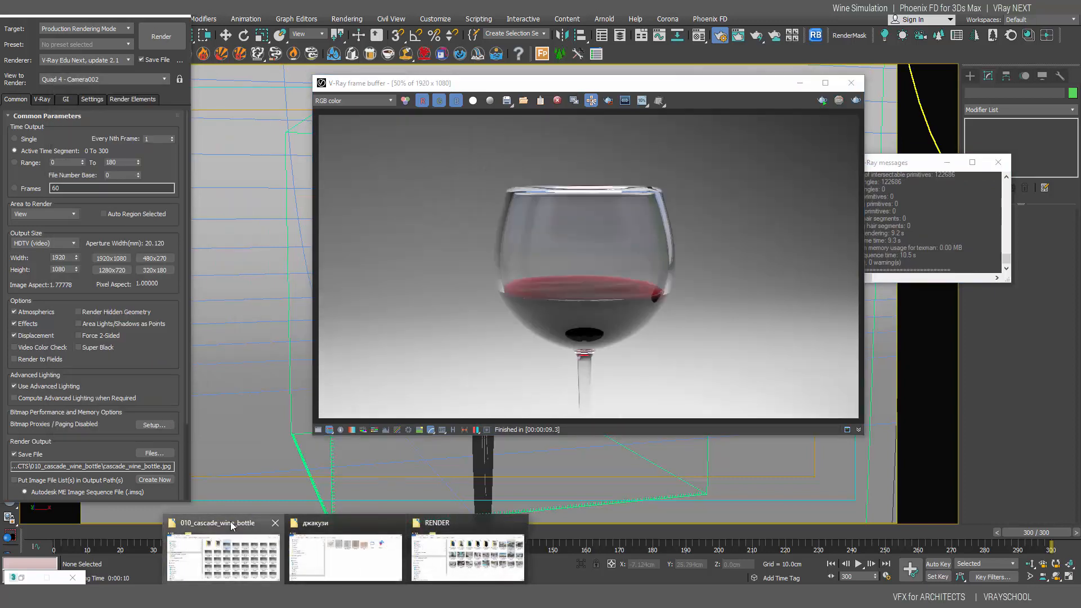
Switch to the 010_cascade_wine_bottle folder in File Explorer and open the rendered sequence from cascade_wine_bottle0000 in djv_view to watch it
left_click(231, 526)
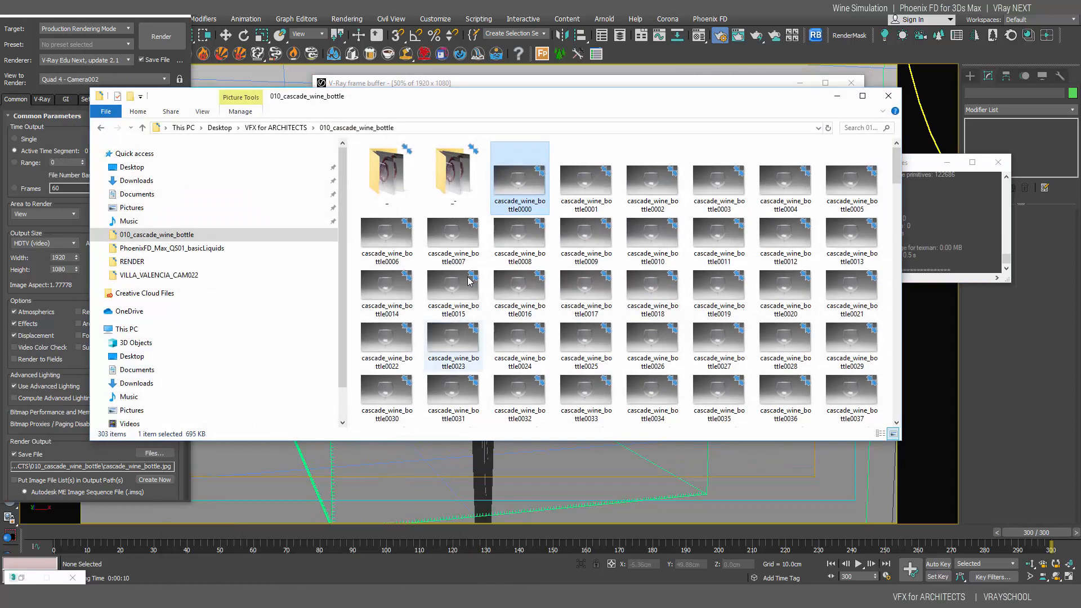
double_click(511, 180)
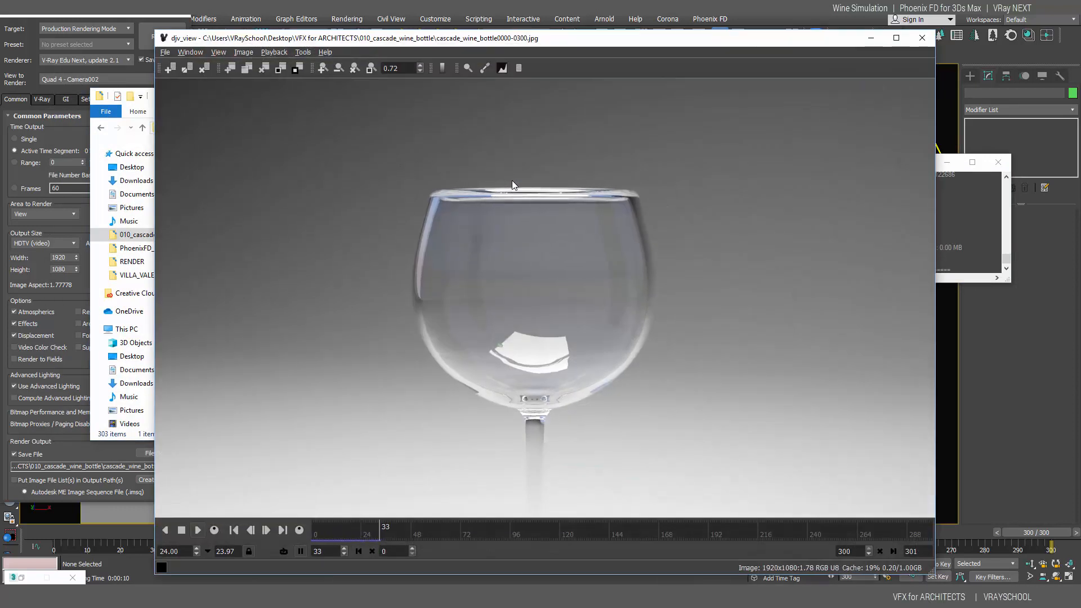